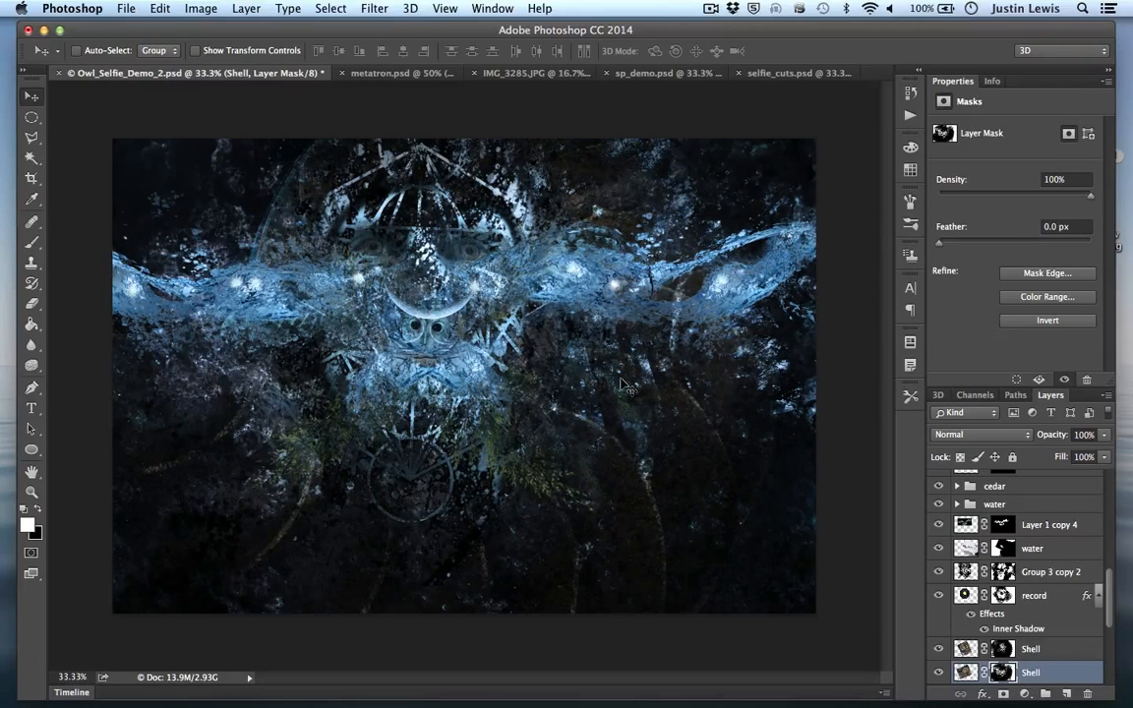
- Switch to the IMG_3285.JPG document, hide the fern layer, and move the geometric pattern onto the flower's centre
left_click(509, 73)
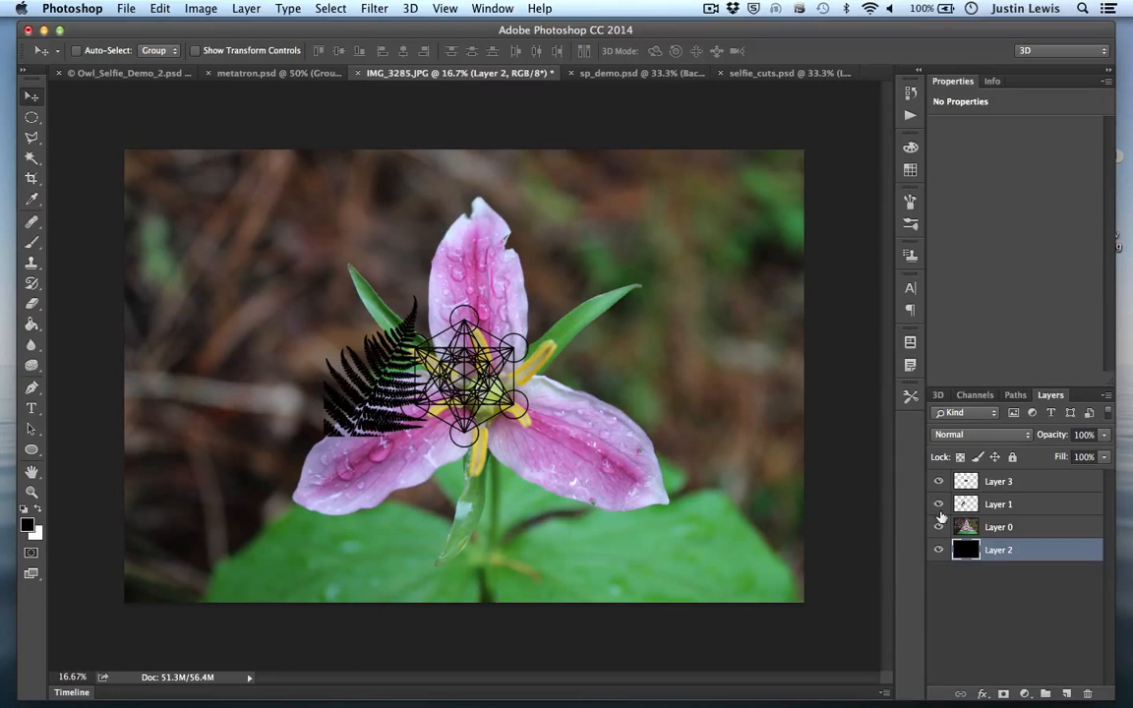
left_click(938, 506)
left_click_drag(475, 368, 488, 378)
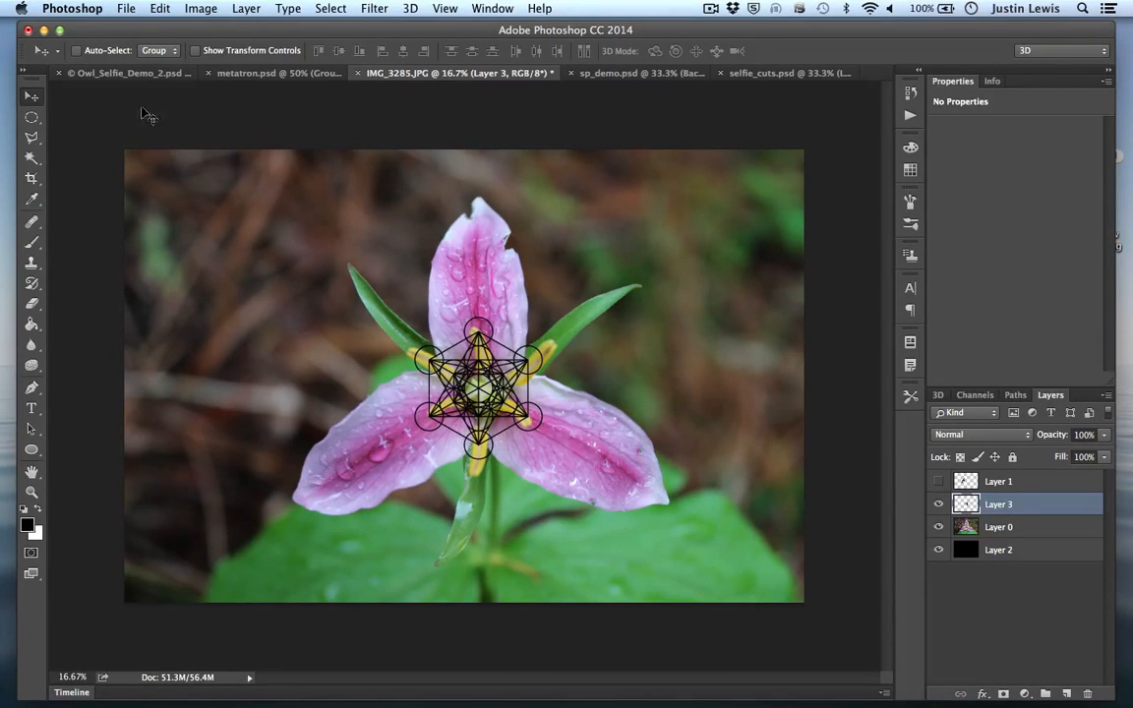
- Show transform controls, scale the Layer 3 pattern to about 204%, and move it up over the flower
left_click(195, 51)
left_click_drag(417, 317, 336, 257)
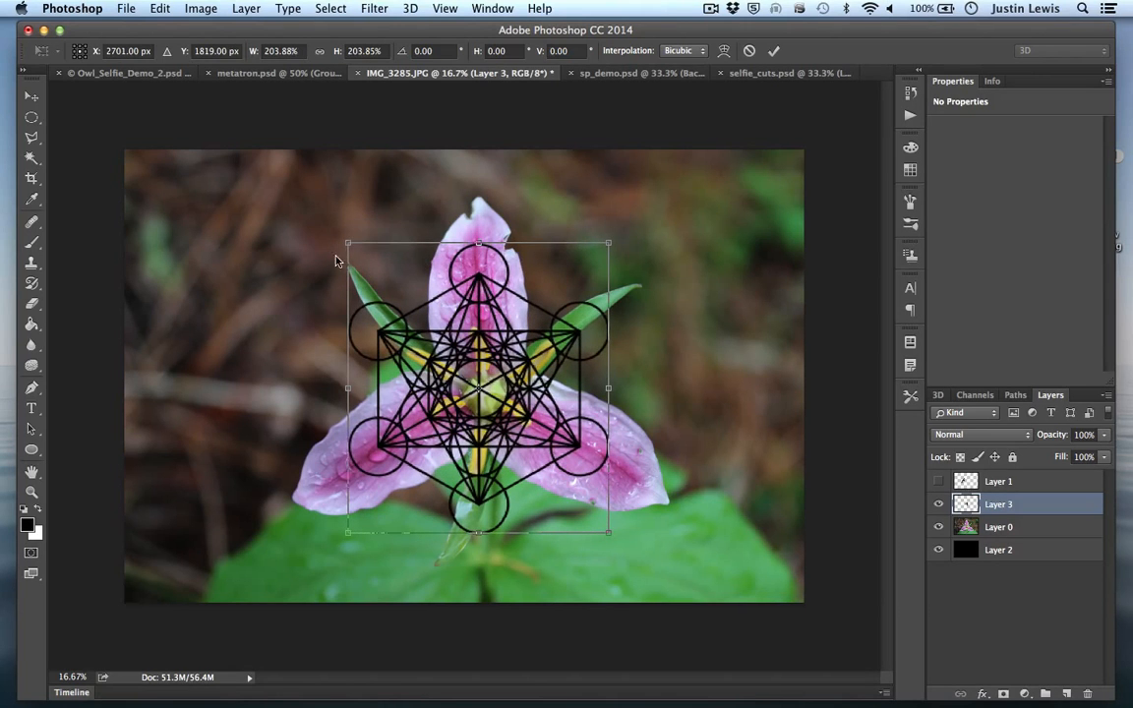
key("Return")
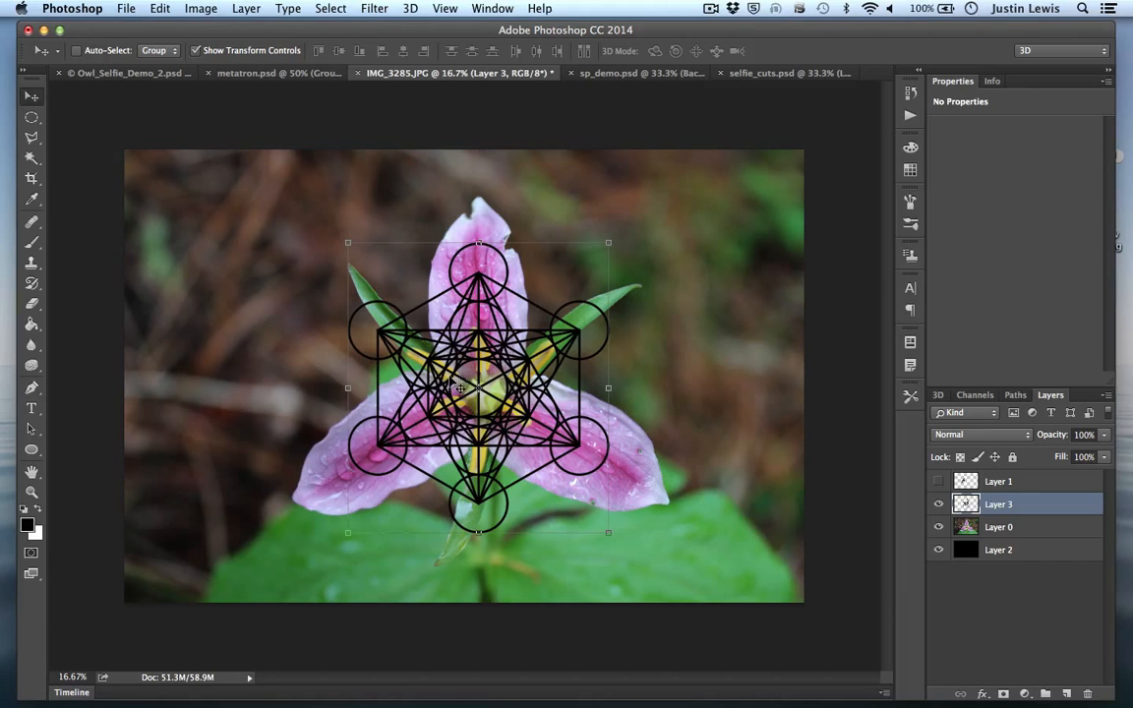
left_click_drag(438, 383, 440, 357)
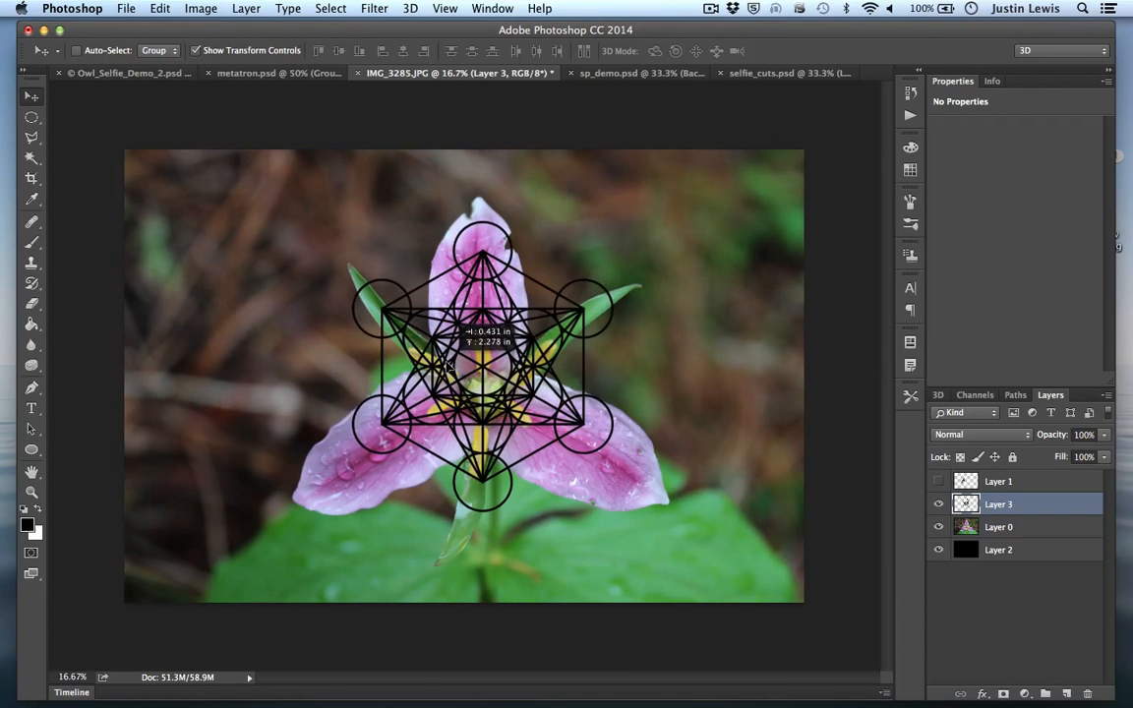
- Reorder the layers so the flower photo Layer 0 is on top, followed by pattern Layer 3 and fern Layer 1
key("ctrl+t")
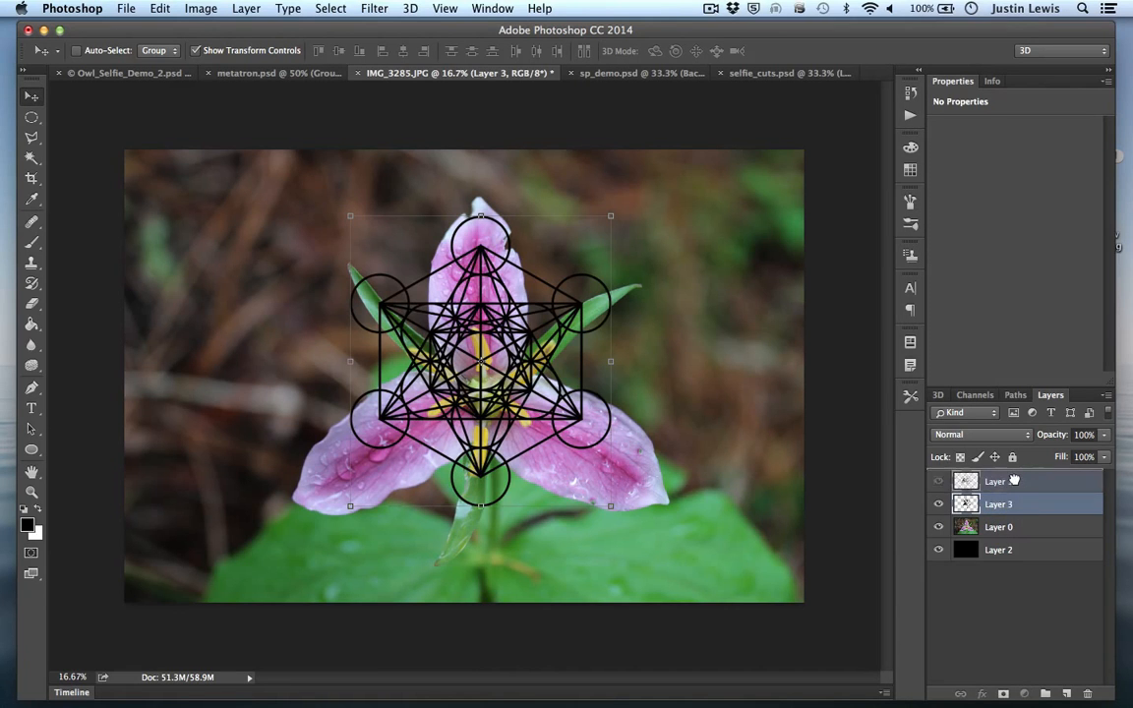
key("ctrl+bracketright")
left_click_drag(1008, 512, 999, 476)
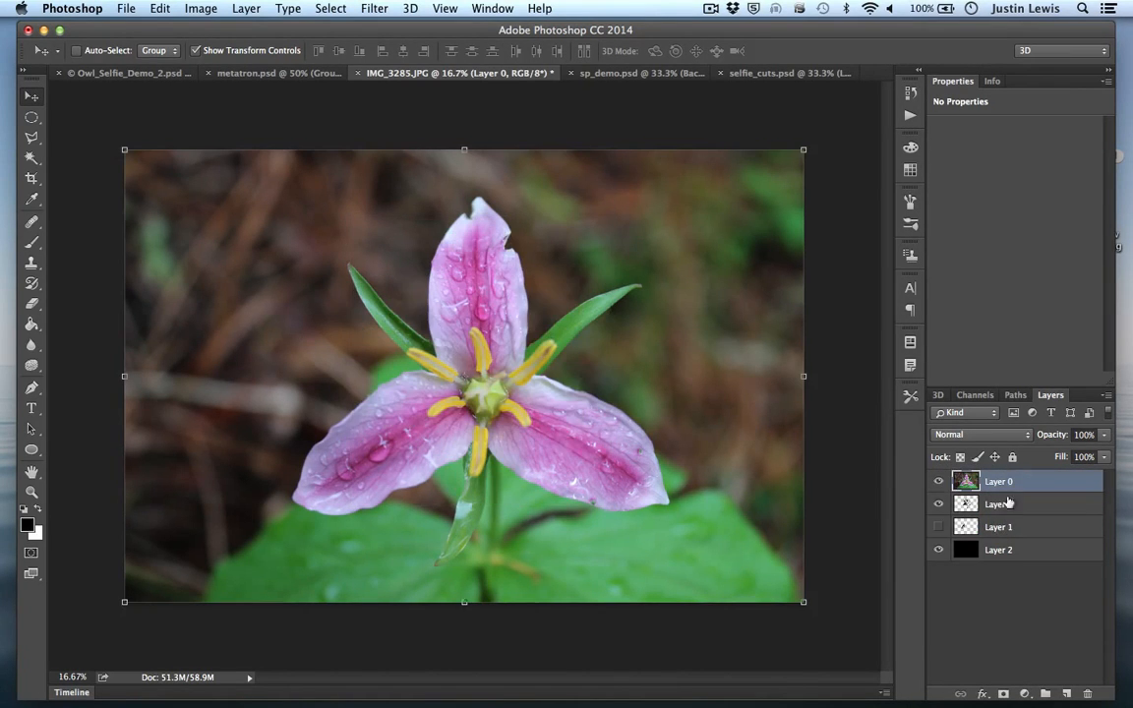
- Toggle the visibility of the flower photo, pattern and black background layers to examine the pattern's shape on its own
left_click(938, 482)
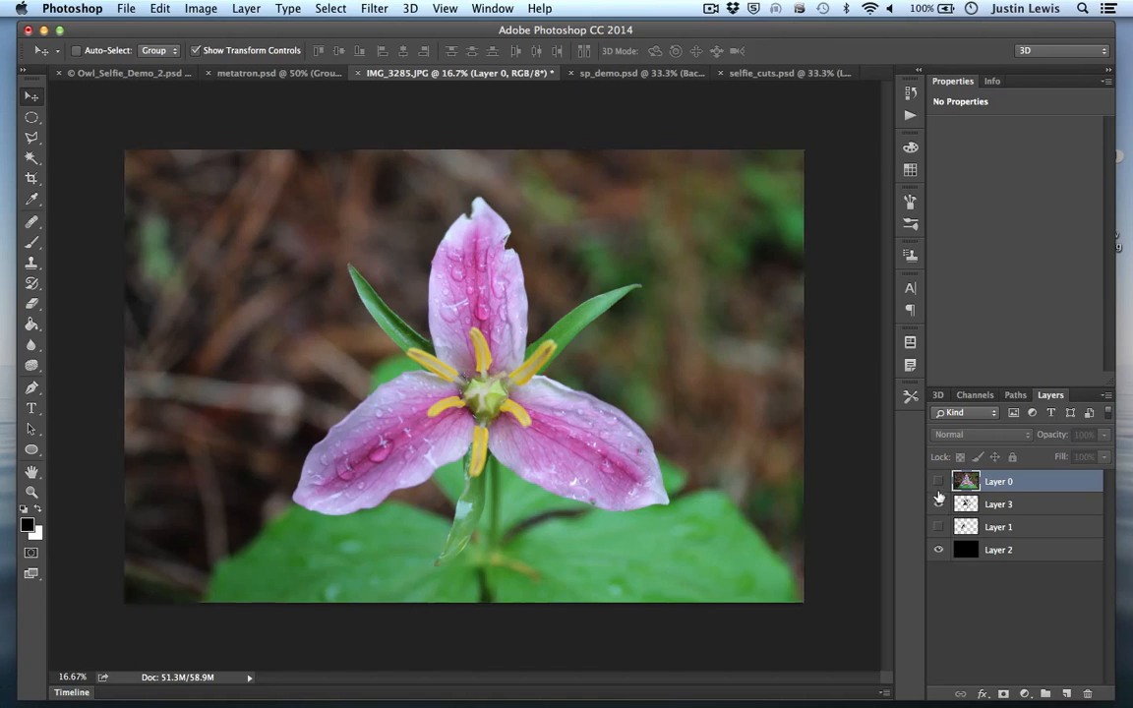
left_click(938, 550)
left_click(938, 504)
left_click(938, 504)
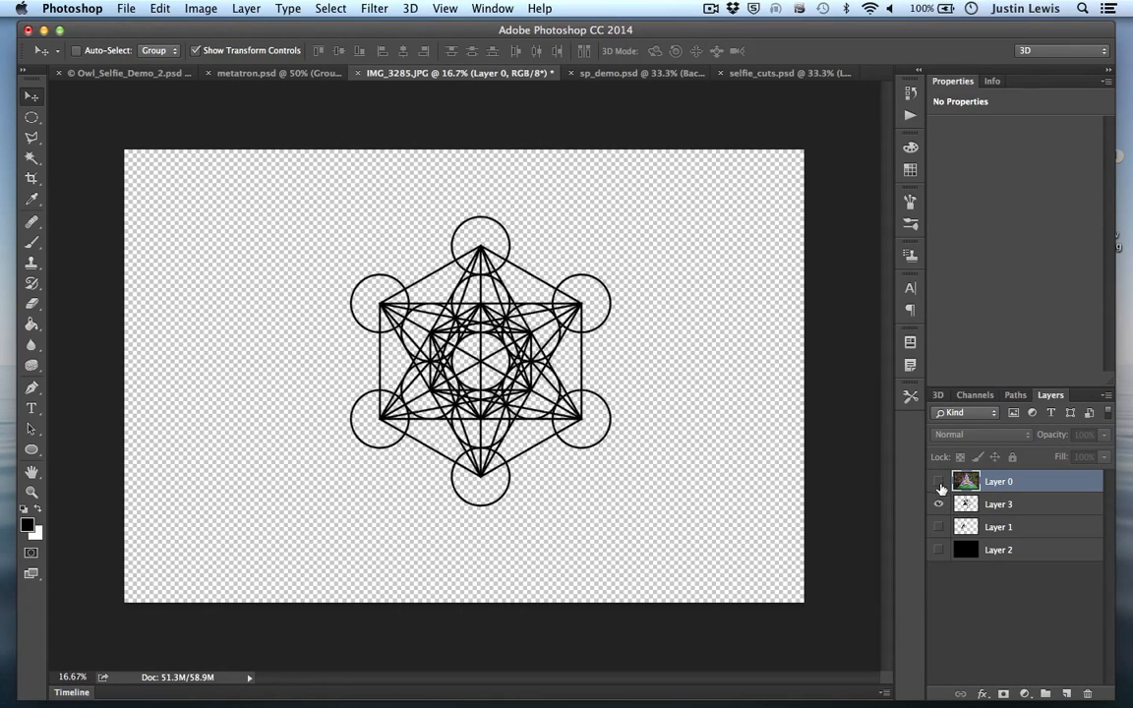
left_click(938, 482)
left_click(938, 482)
left_click(940, 482)
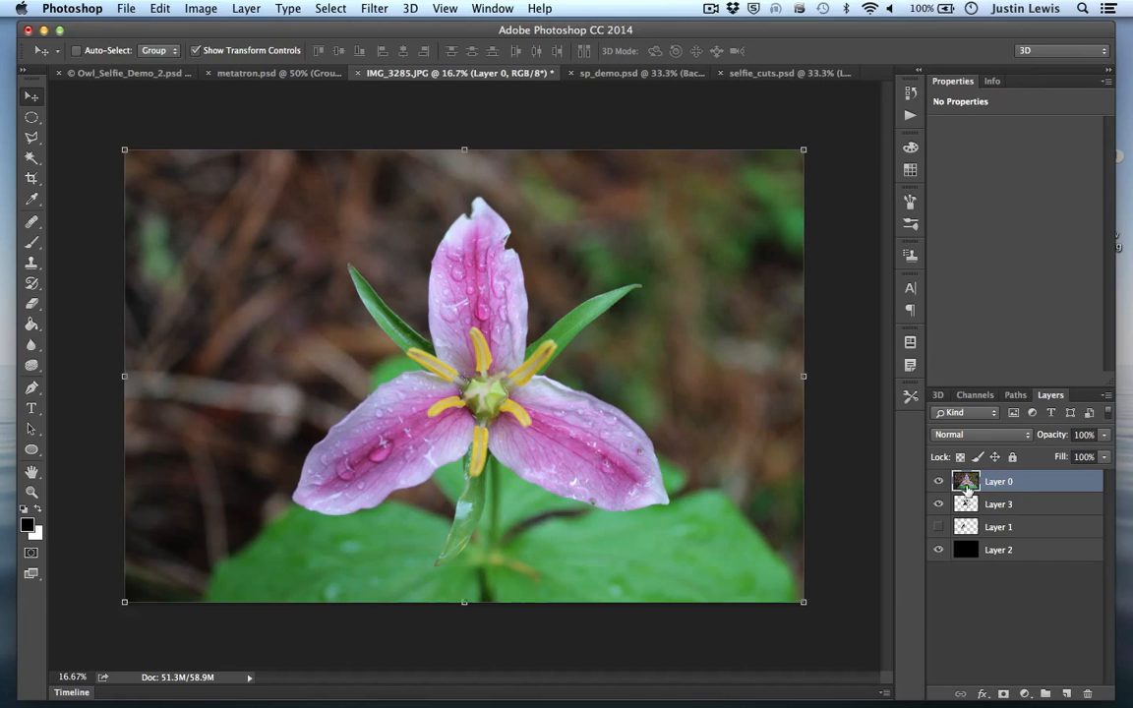
- Create a clipping mask that clips the flower photo Layer 0 to the geometric pattern on Layer 3
right_click(1033, 483)
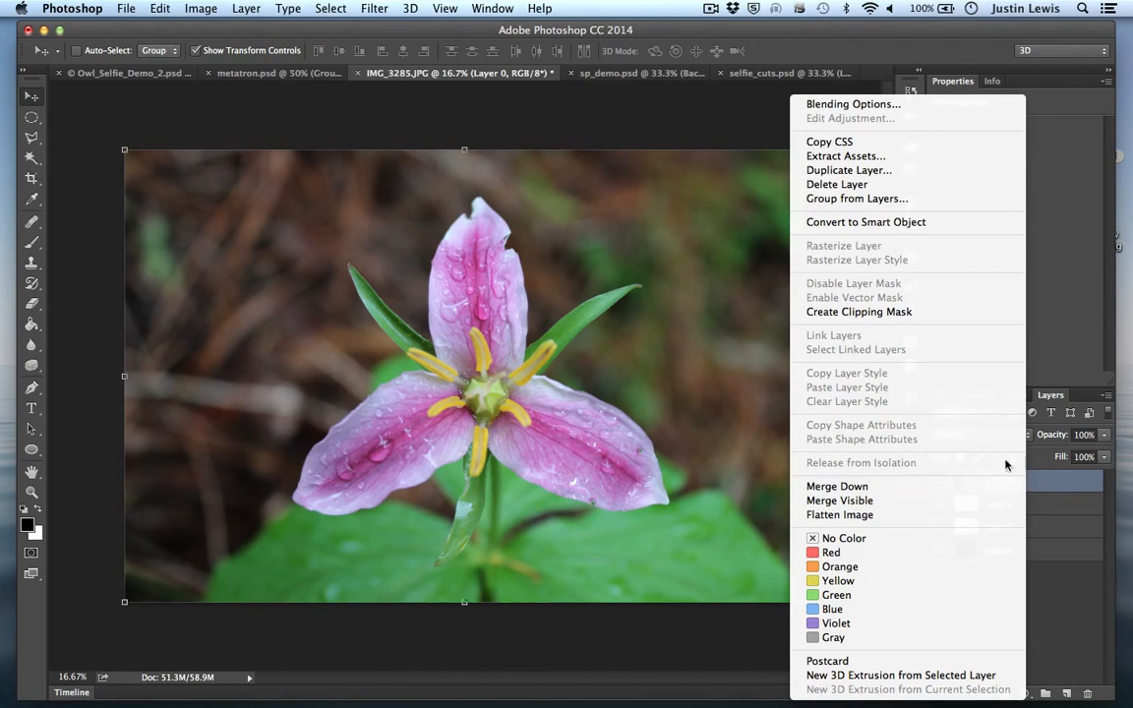
left_click(845, 312)
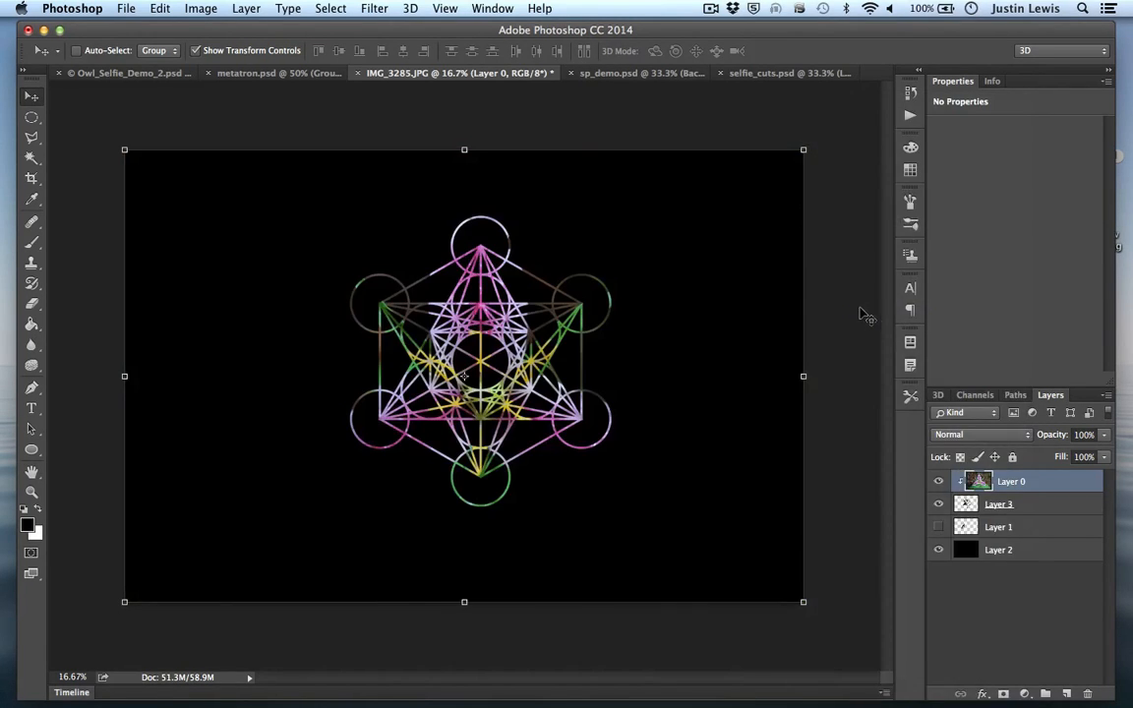
left_click(1022, 532, "alt")
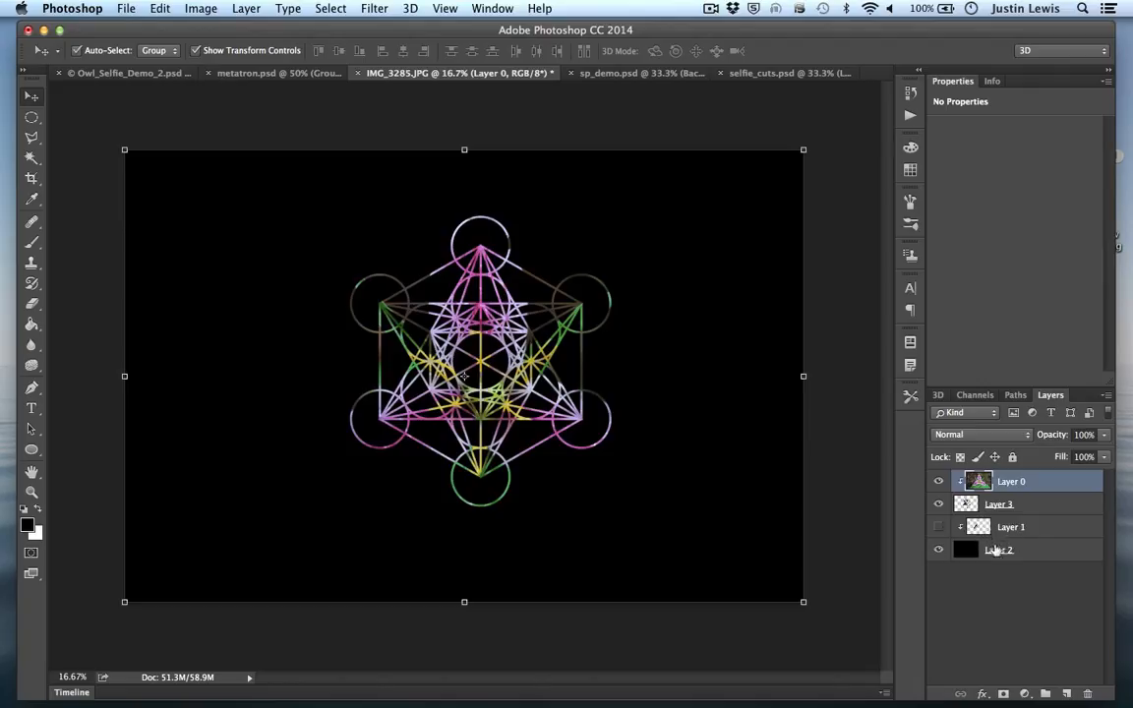
key("super+z")
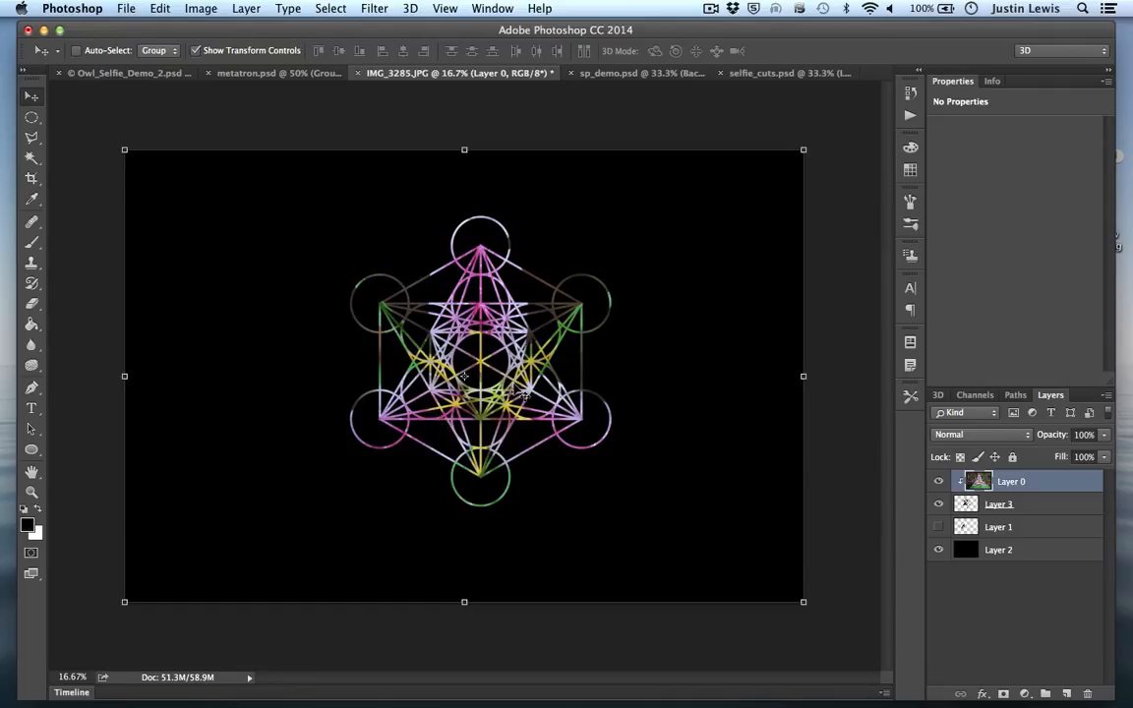
- Toggle Layer 0 and hide the black Layer 2 to examine the Layer 3 pattern that serves as the clipping base
left_click(937, 482)
left_click(937, 482)
left_click(1048, 505)
left_click(937, 482)
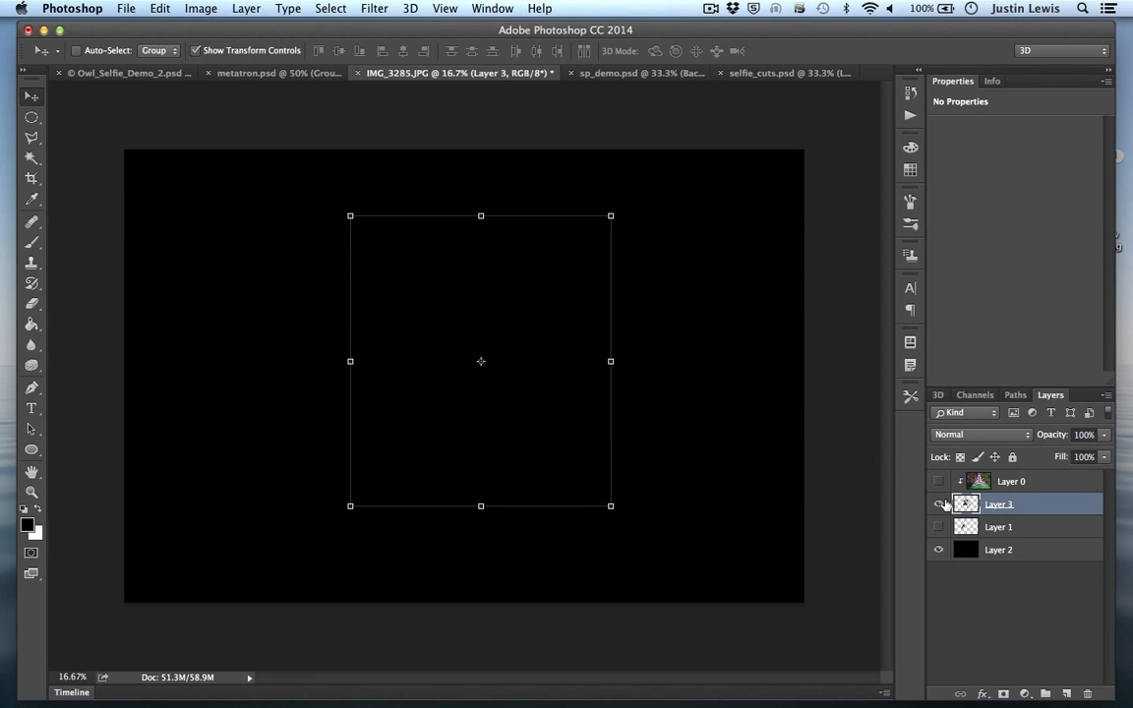
left_click(937, 550)
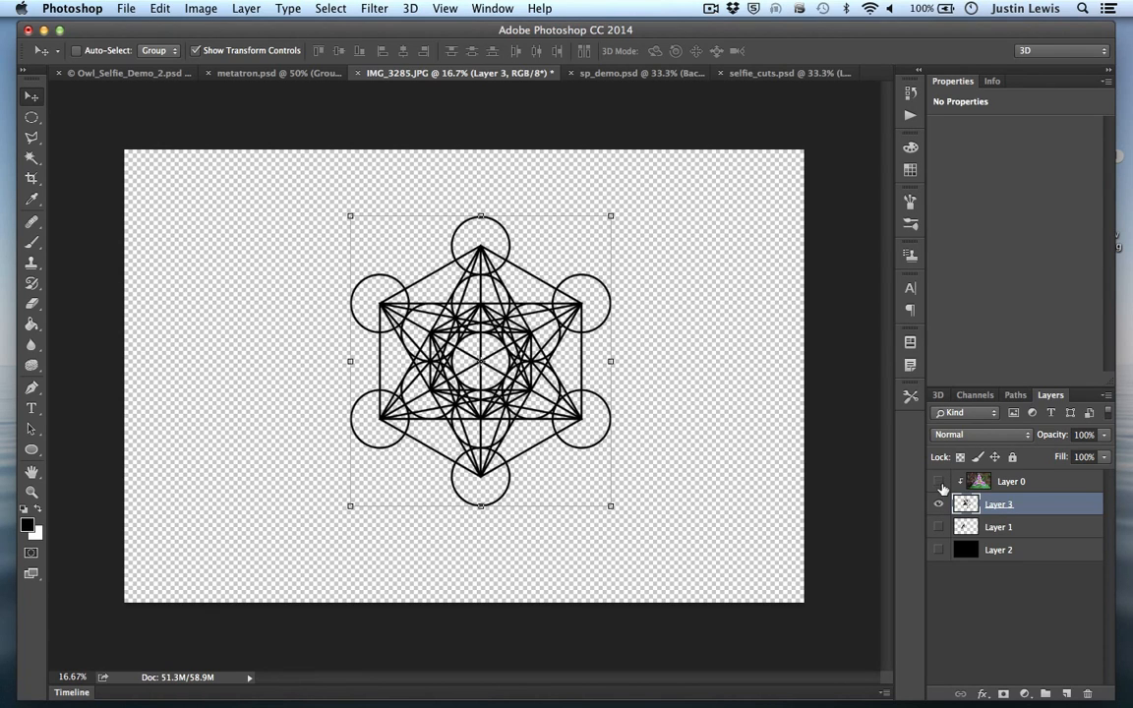
- Shift the Layer 3 pattern slightly down and left beneath the clipped photo, with Layer 0 and Layer 2 visible again
left_click(938, 482)
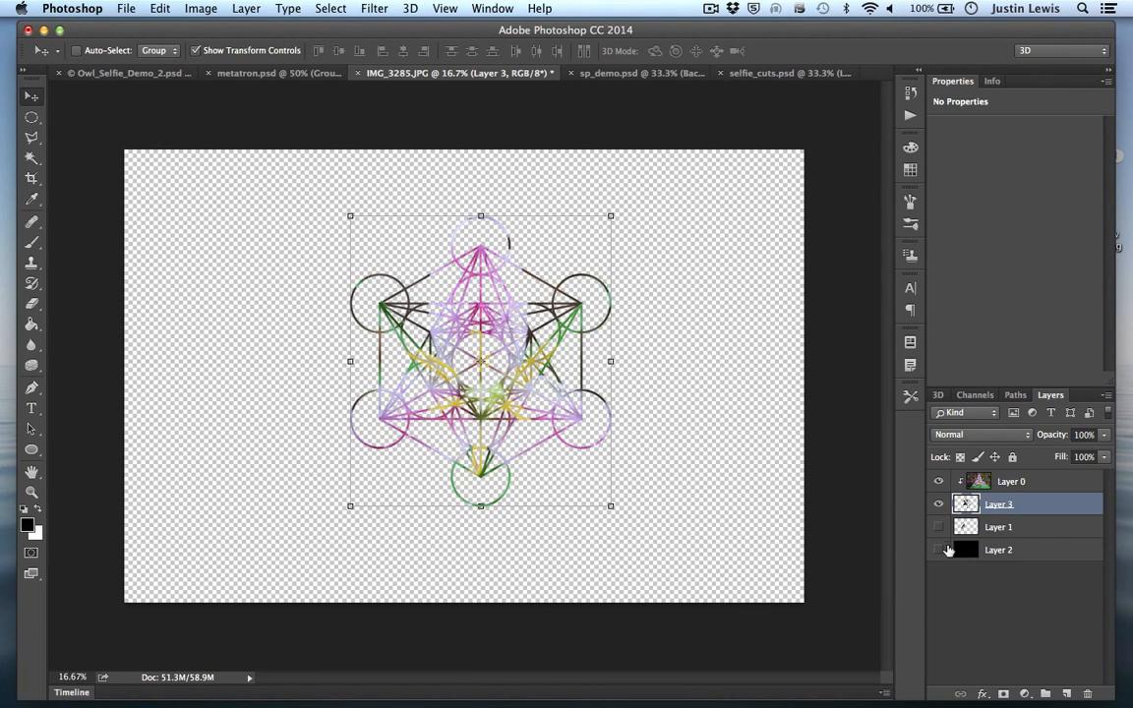
mouse_move(490, 316)
left_mouse_down()
mouse_move(441, 324)
mouse_move(481, 331)
left_mouse_up()
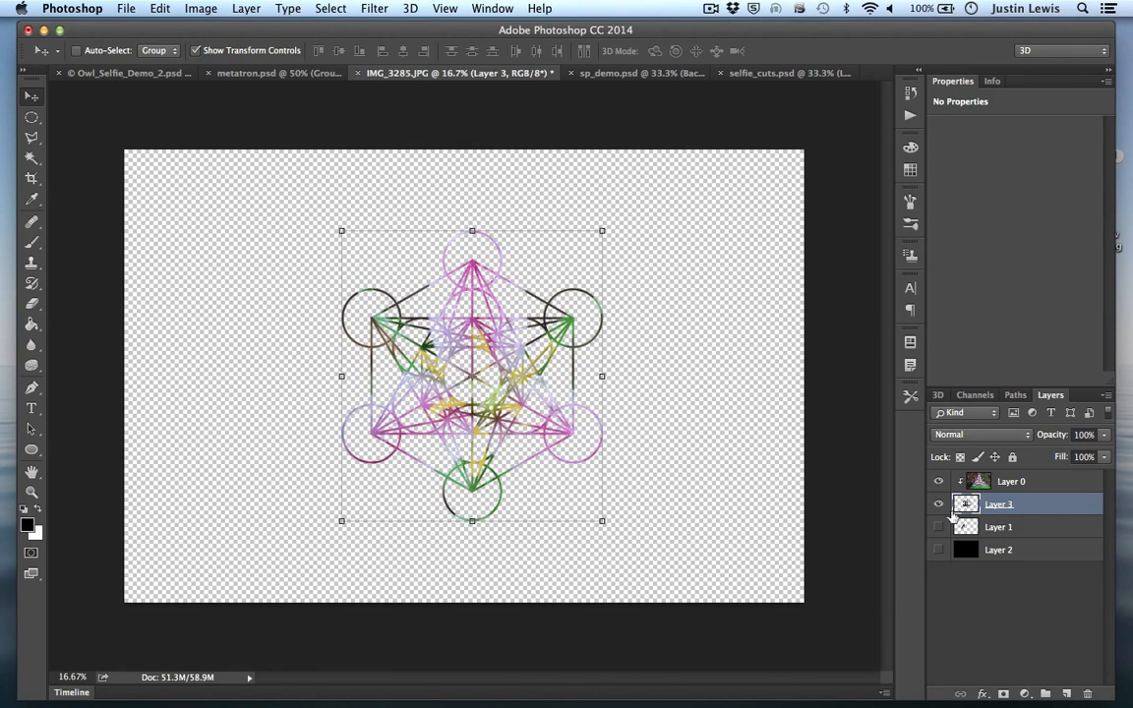
left_click(938, 550)
- Try repositioning the flower photo on Layer 0 inside the clipping pattern
left_click(1011, 483)
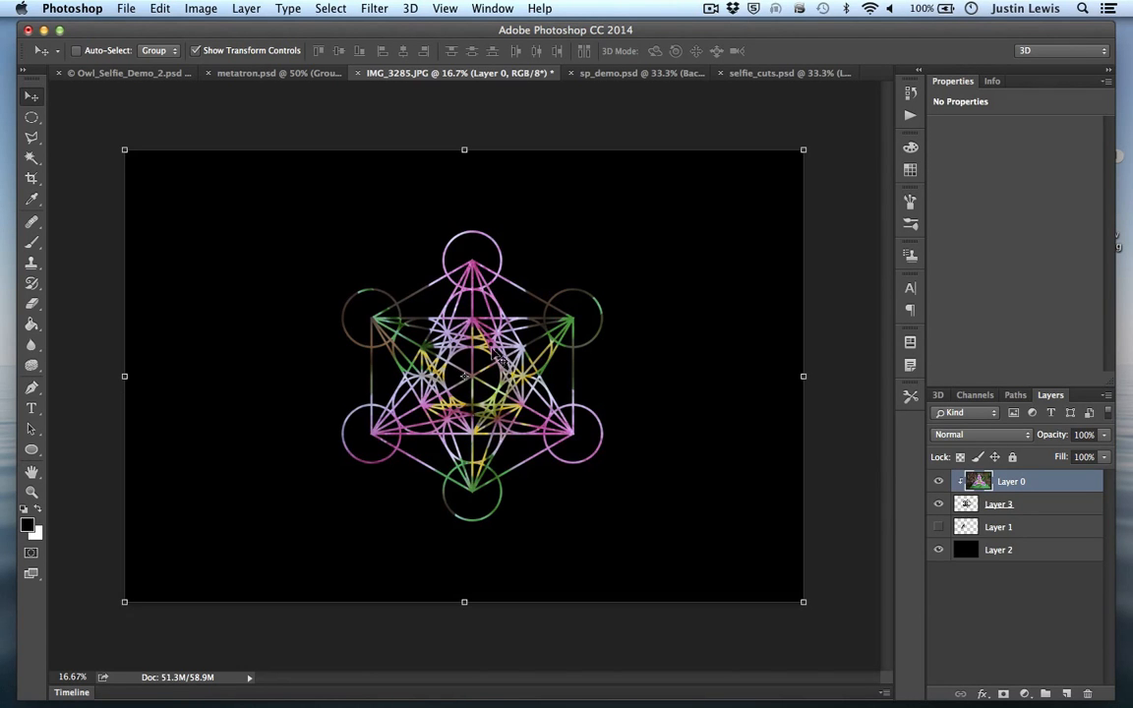
mouse_move(497, 358)
left_mouse_down()
mouse_move(472, 312)
mouse_move(418, 386)
mouse_move(482, 428)
mouse_move(577, 335)
mouse_move(482, 296)
mouse_move(448, 315)
mouse_move(466, 442)
mouse_move(502, 356)
mouse_move(488, 317)
mouse_move(464, 312)
left_mouse_up()
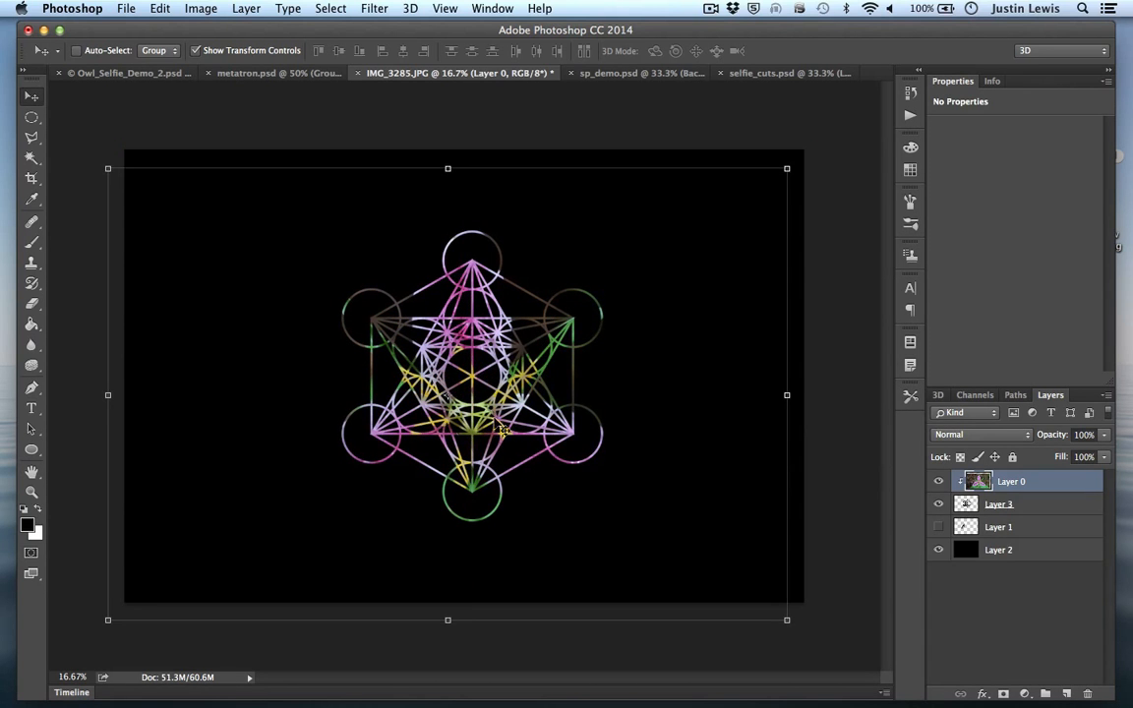
mouse_move(478, 437)
left_mouse_down()
mouse_move(478, 409)
mouse_move(480, 418)
left_mouse_up()
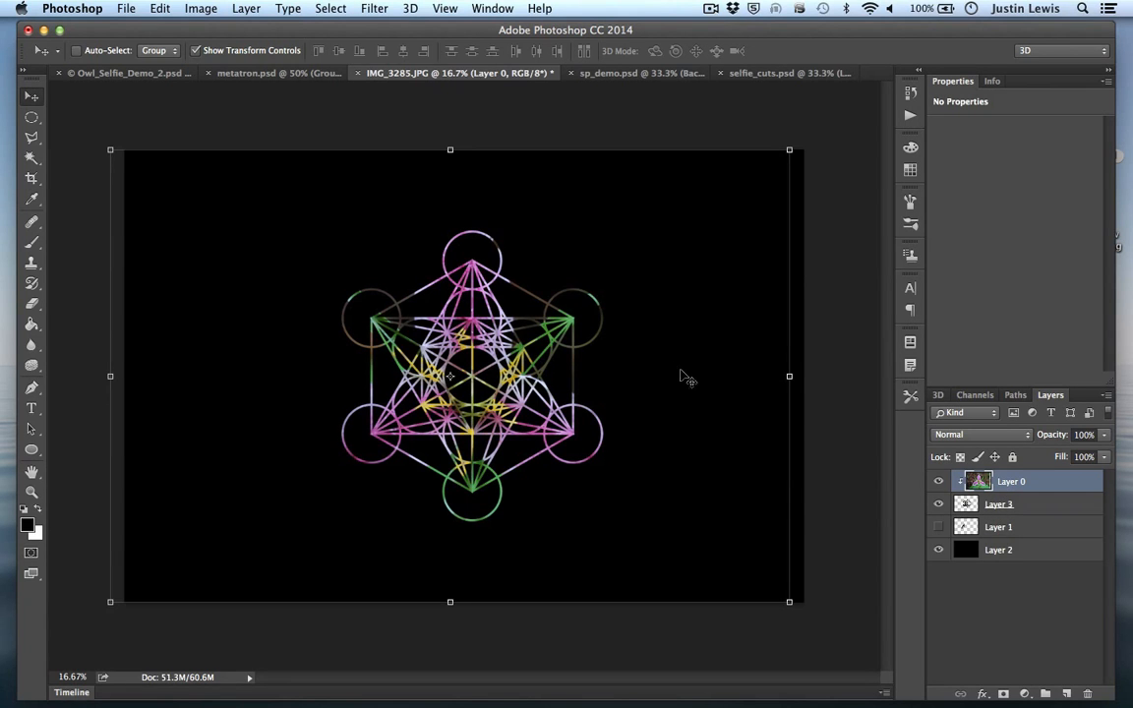
left_click_drag(678, 374, 689, 379)
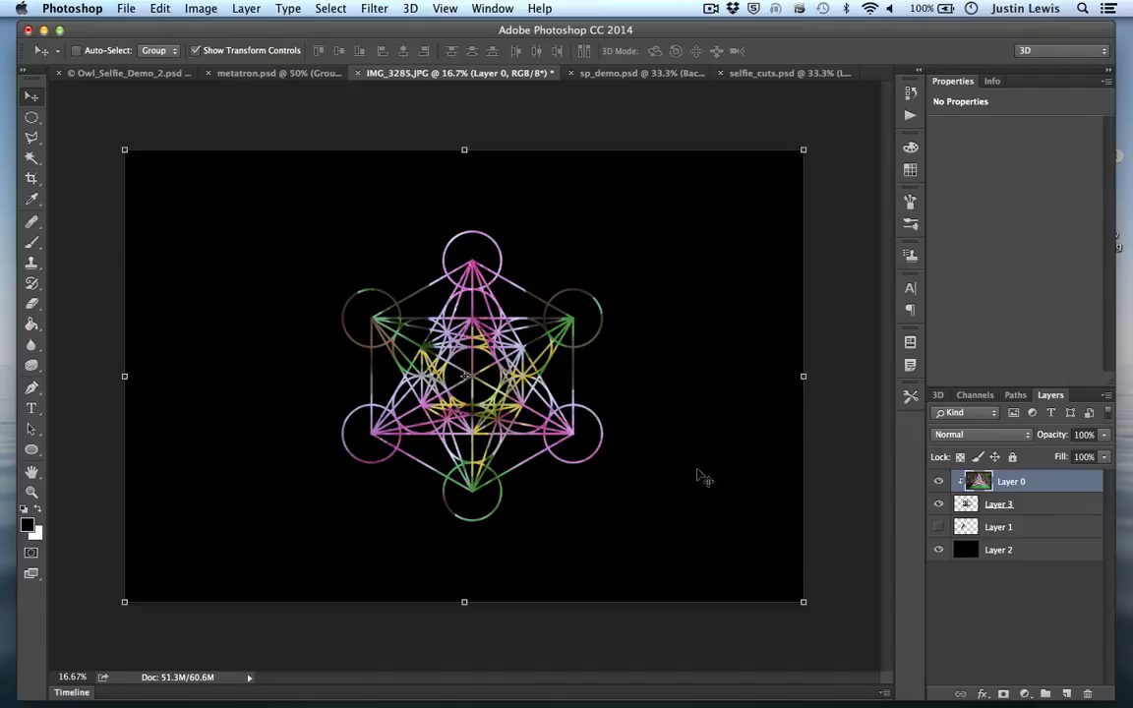
- Choose the 24 px splatter brush for painting on the pattern layer, Layer 3
left_click(1044, 505)
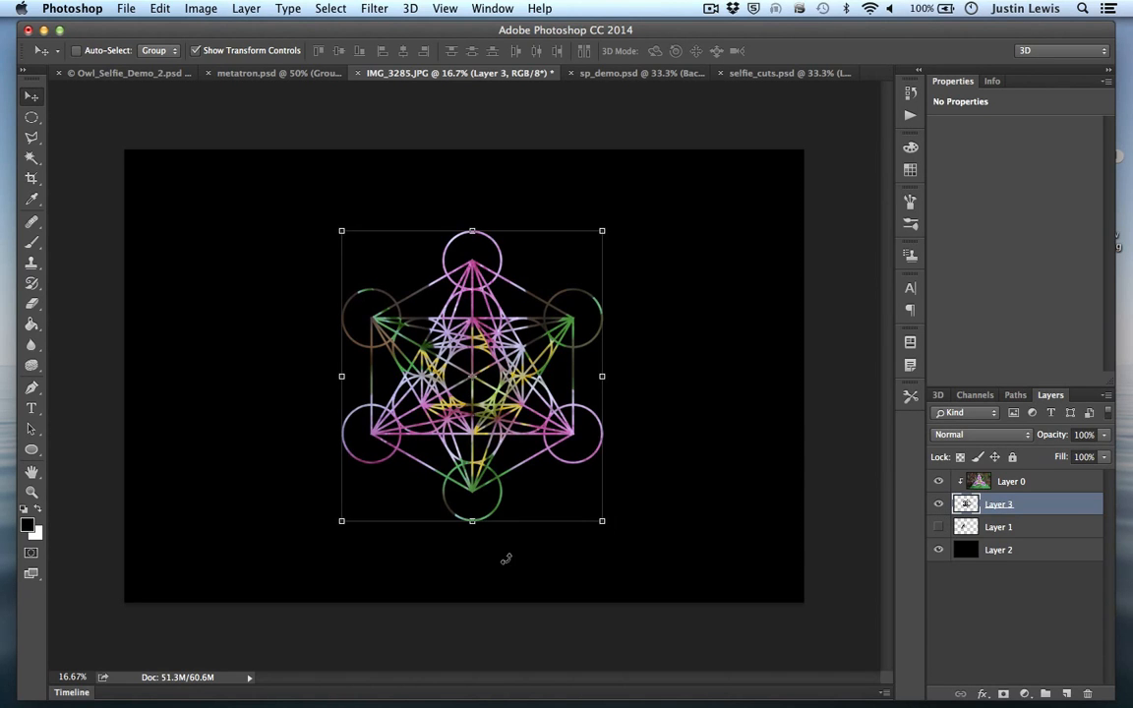
left_click(31, 244)
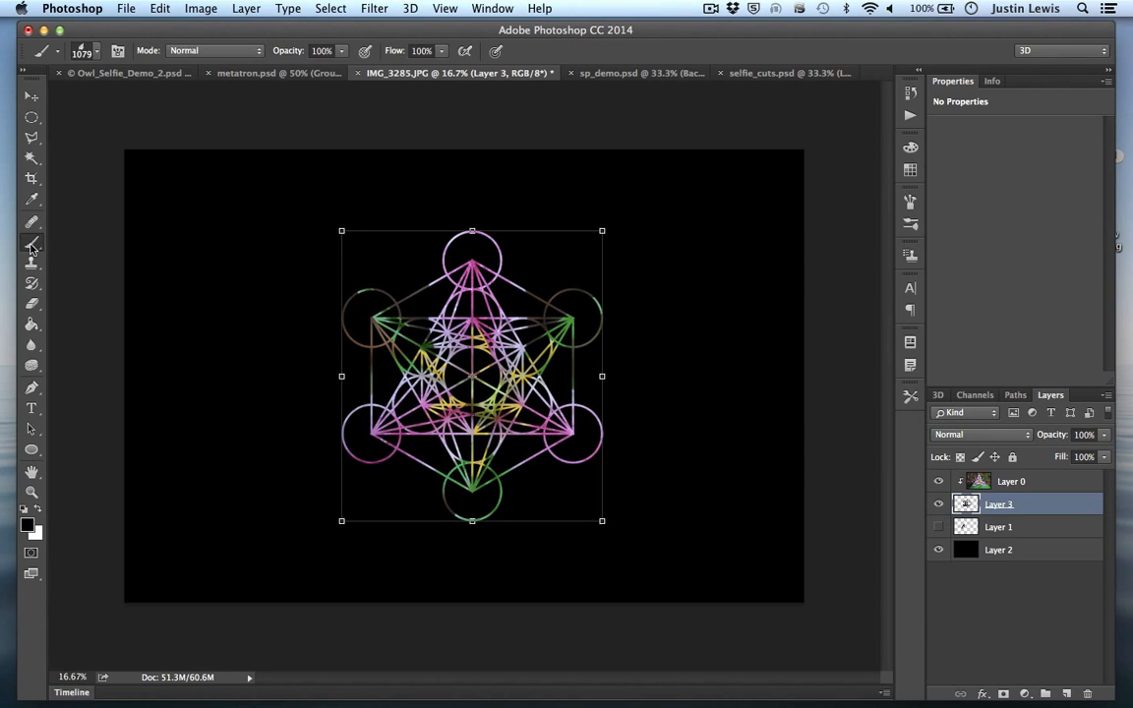
left_click(87, 51)
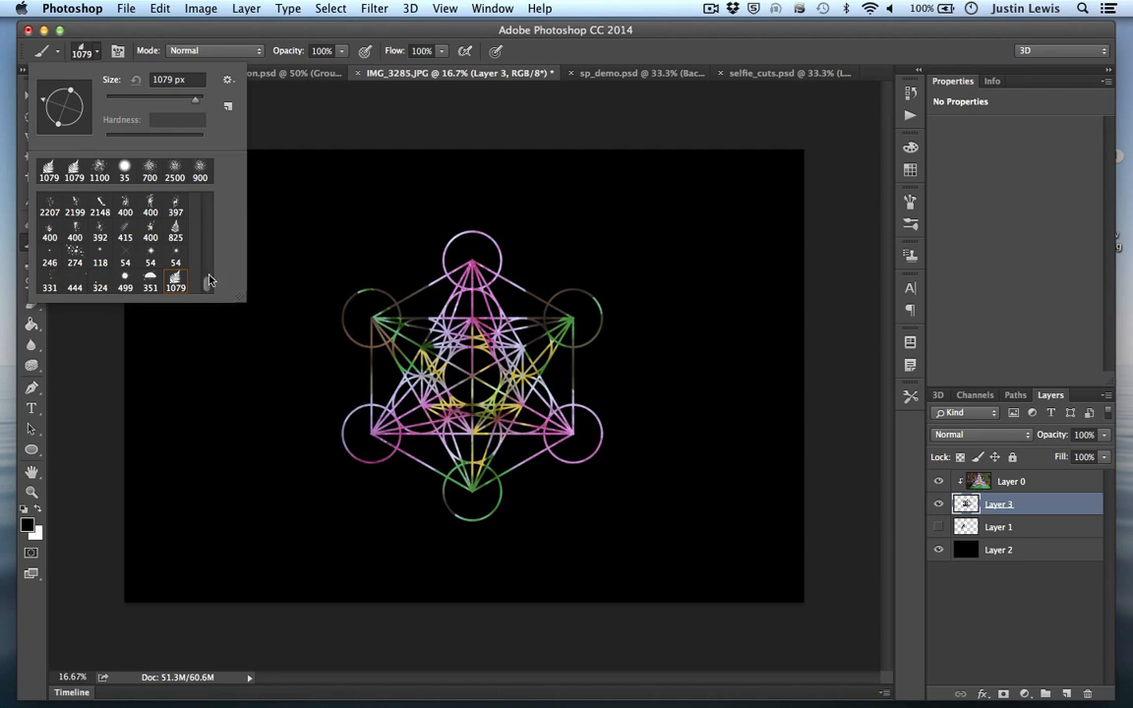
left_click_drag(203, 286, 201, 174)
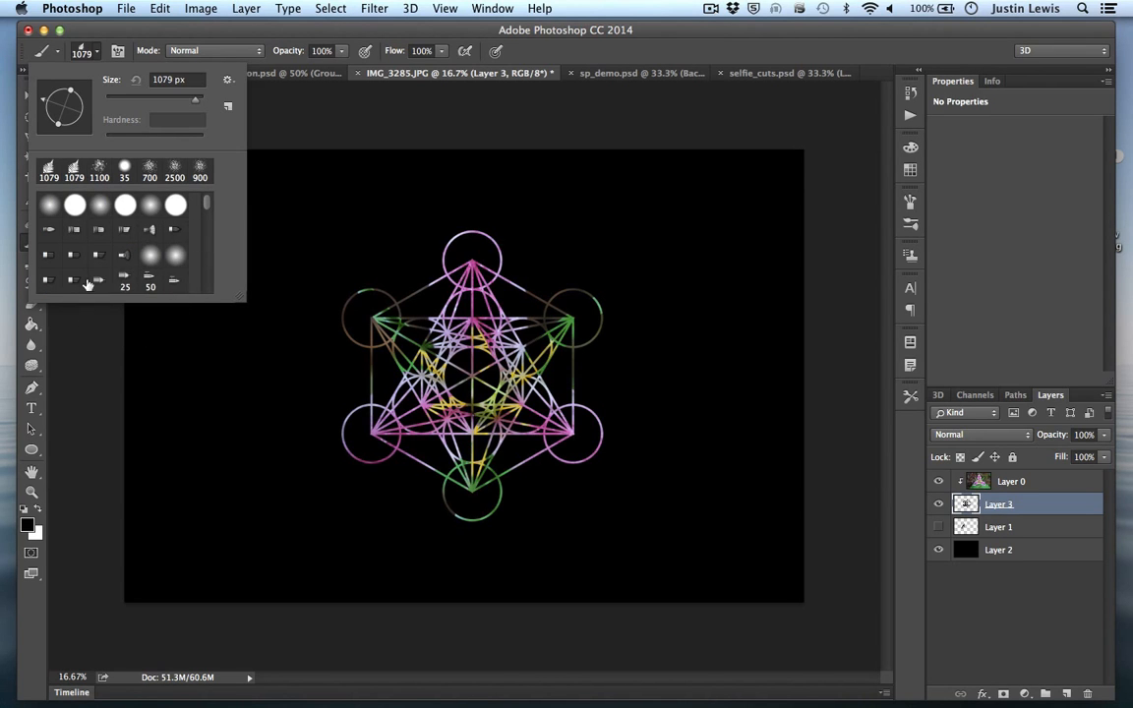
scroll(118, 246, "down", 5)
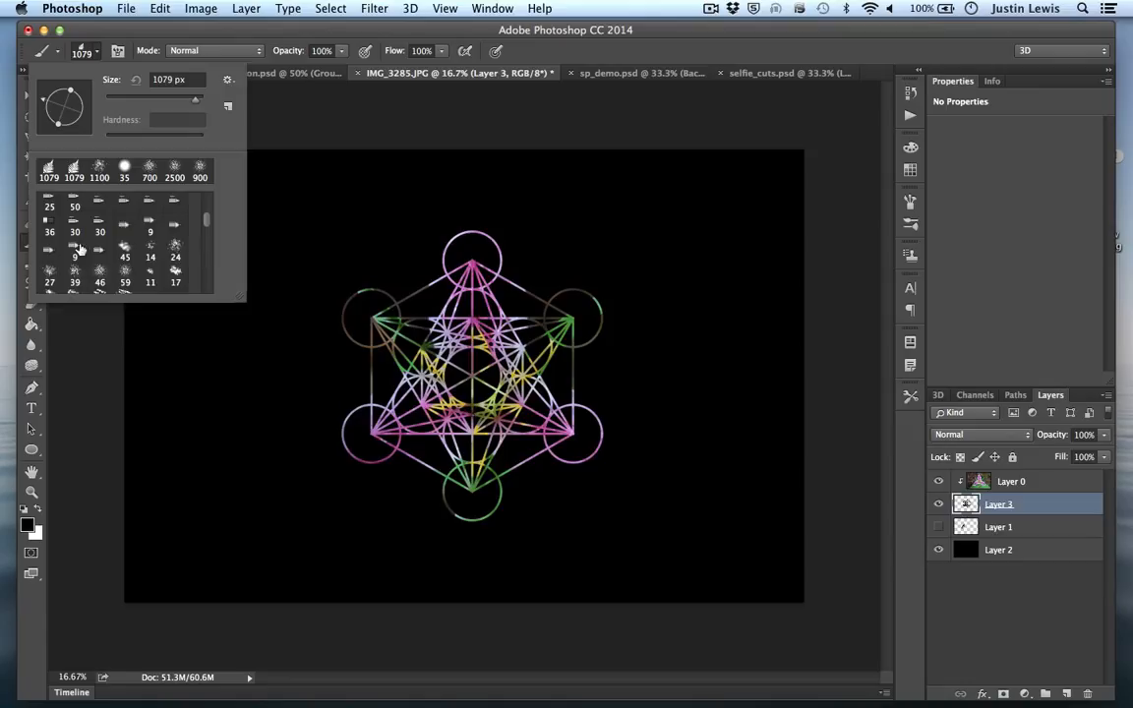
left_click(173, 248)
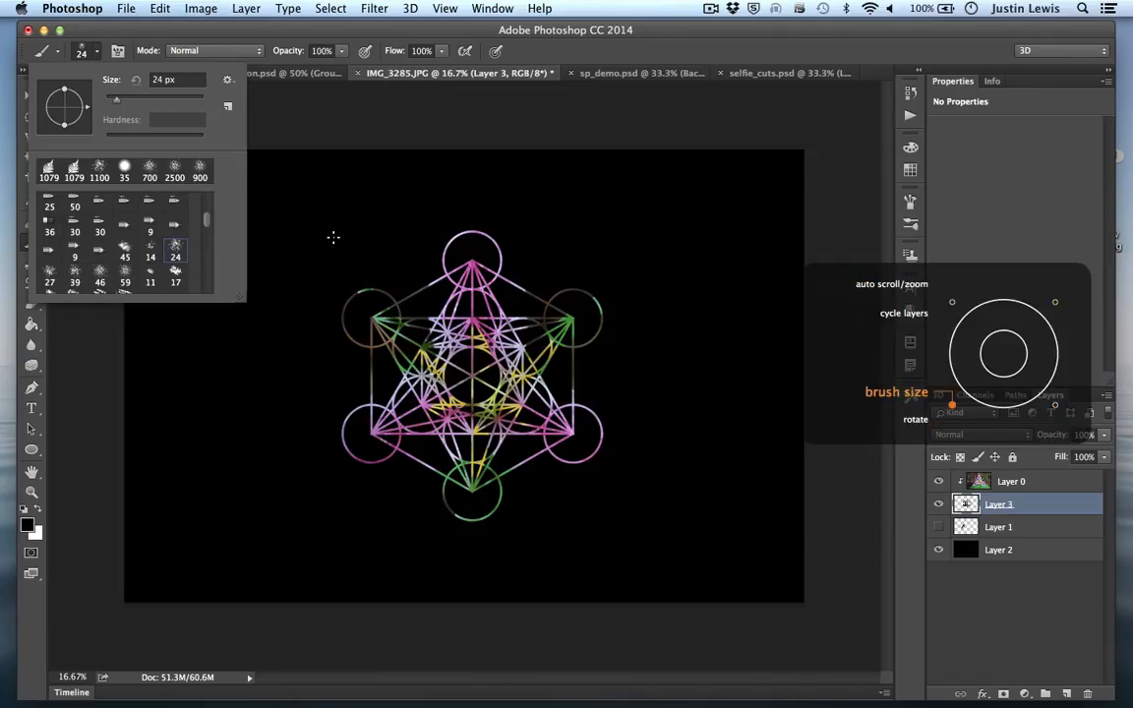
left_click(335, 236)
- Set the splatter brush size to 500 px
key("bracketright")
key("bracketright")
key("bracketright")
key("bracketright")
key("bracketright")
key("bracketright")
key("bracketright")
key("bracketright")
key("bracketright")
key("bracketright")
key("bracketright")
key("bracketright")
key("bracketright")
key("bracketright")
key("bracketright")
key("bracketright")
key("bracketright")
key("bracketright")
key("bracketright")
key("bracketright")
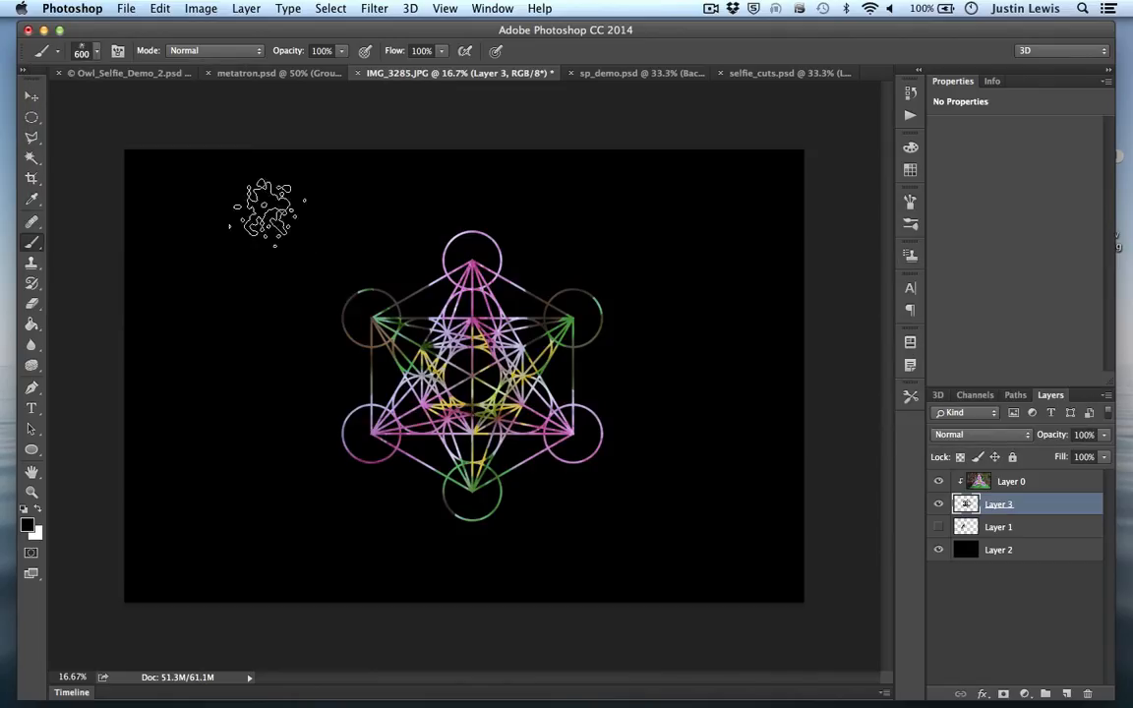
key("bracketleft")
key("bracketleft")
key("bracketleft")
key("bracketright")
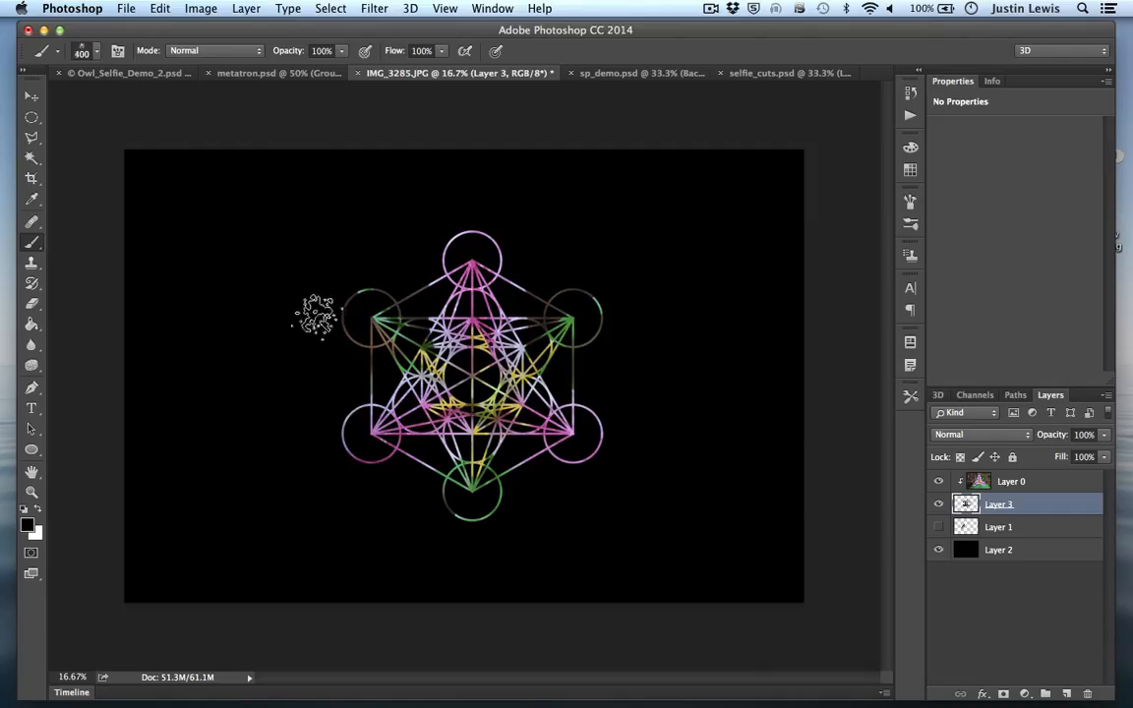
key("bracketright")
key("bracketright")
key("bracketright")
key("bracketleft")
key("bracketleft")
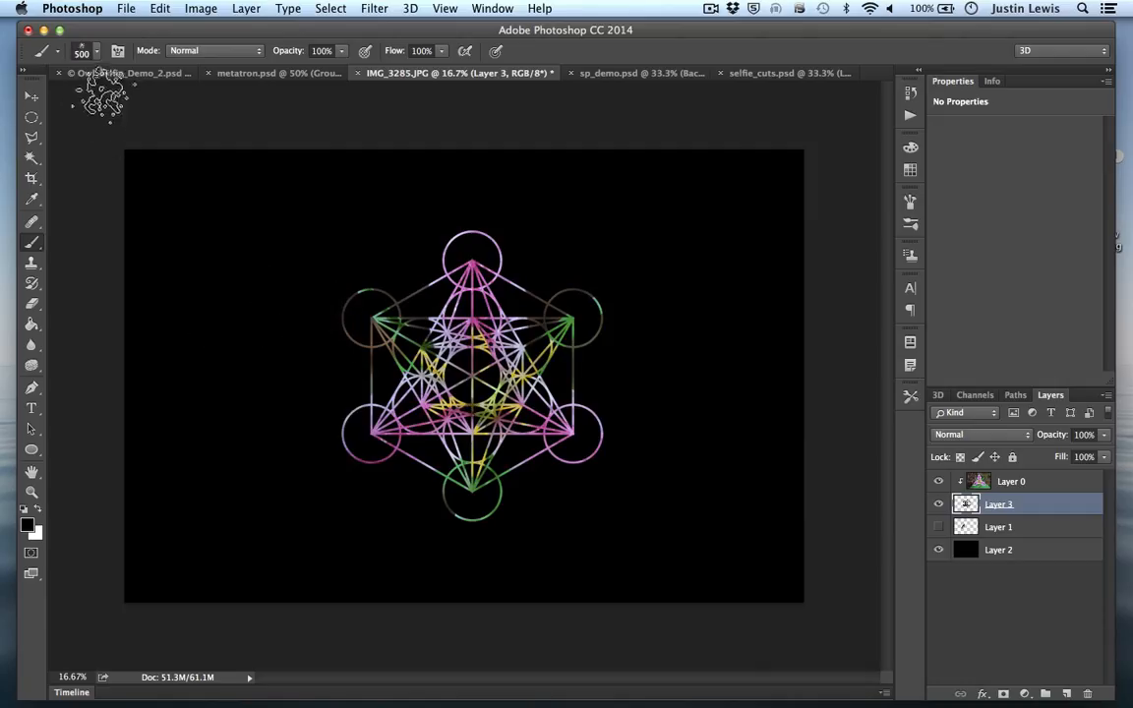
- Set the splatter brush size to 1760 px
left_click(88, 51)
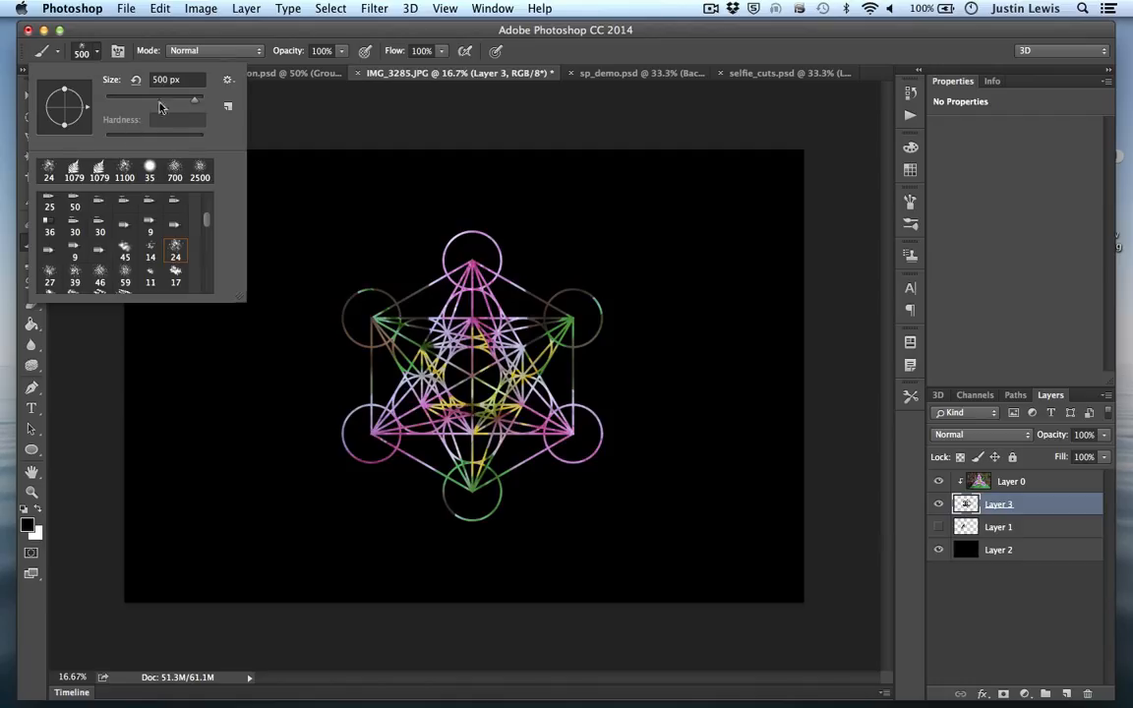
mouse_move(193, 101)
left_mouse_down()
mouse_move(143, 108)
mouse_move(187, 118)
mouse_move(185, 100)
mouse_move(197, 99)
left_mouse_up()
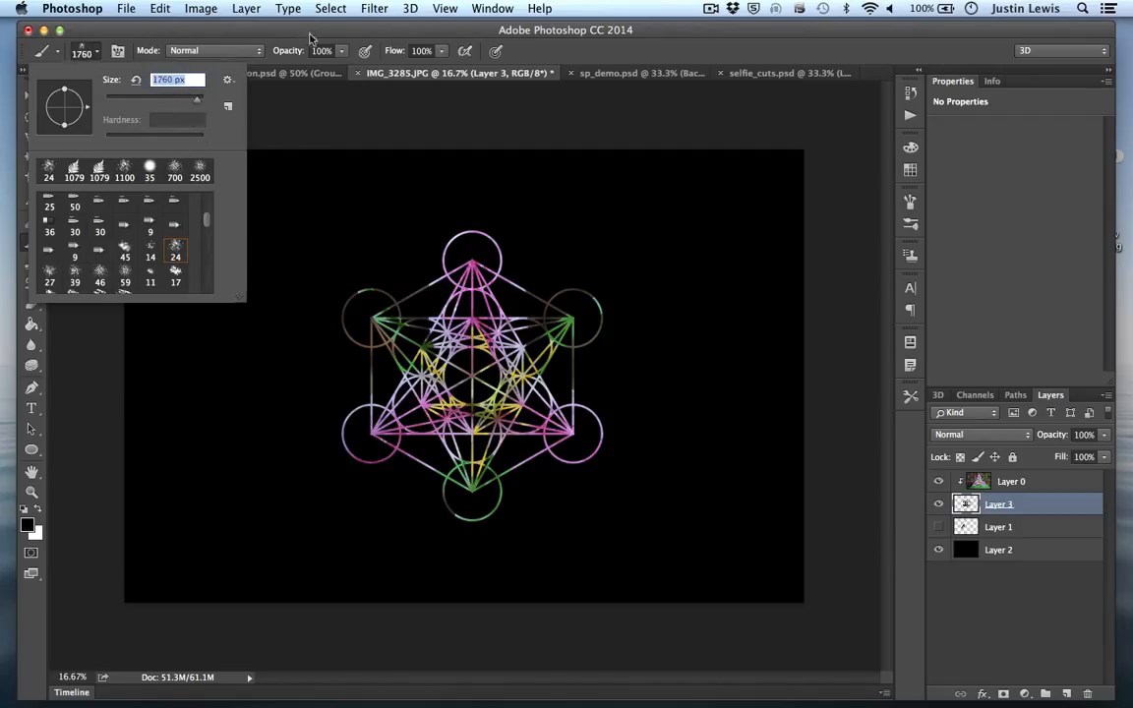
left_click(312, 40)
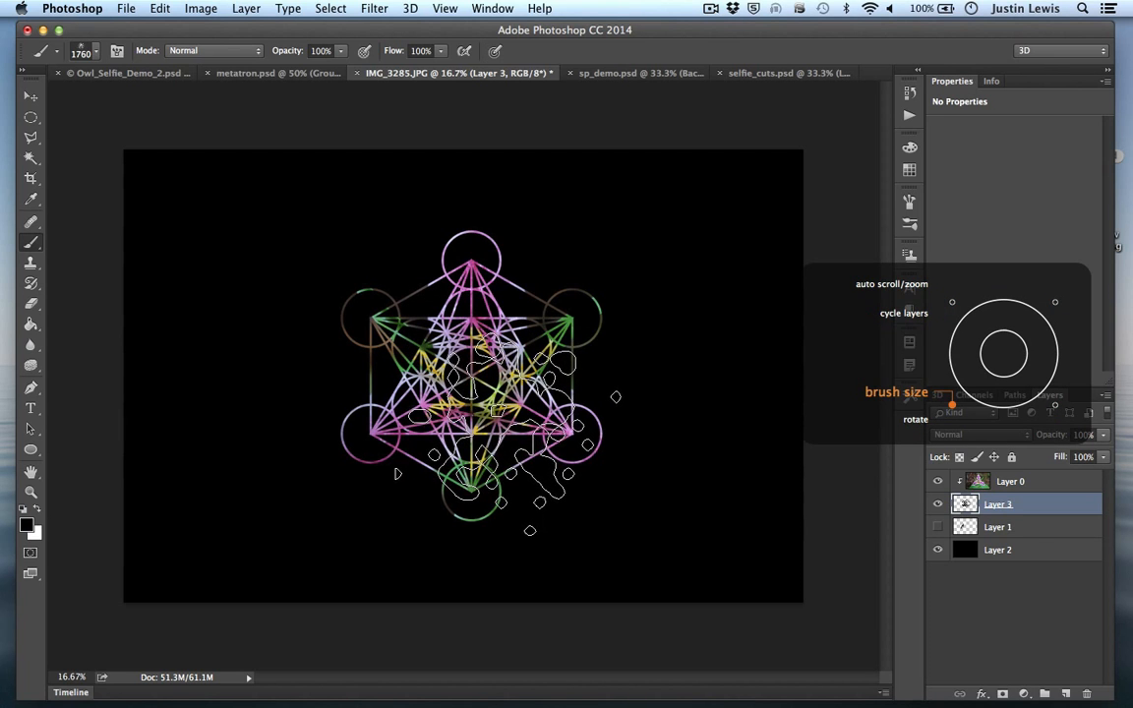
- Enlarge the splatter brush over the pattern and reduce it to a slightly smaller size
key("bracketright")
key("bracketright")
key("bracketright")
key("bracketright")
key("bracketright")
key("bracketright")
key("bracketright")
key("bracketright")
key("bracketright")
key("bracketright")
key("bracketright")
key("bracketright")
key("bracketleft")
key("bracketleft")
key("bracketleft")
key("bracketleft")
key("bracketleft")
key("bracketleft")
key("bracketleft")
key("bracketleft")
key("bracketleft")
key("bracketleft")
key("bracketleft")
key("bracketleft")
key("bracketleft")
key("bracketleft")
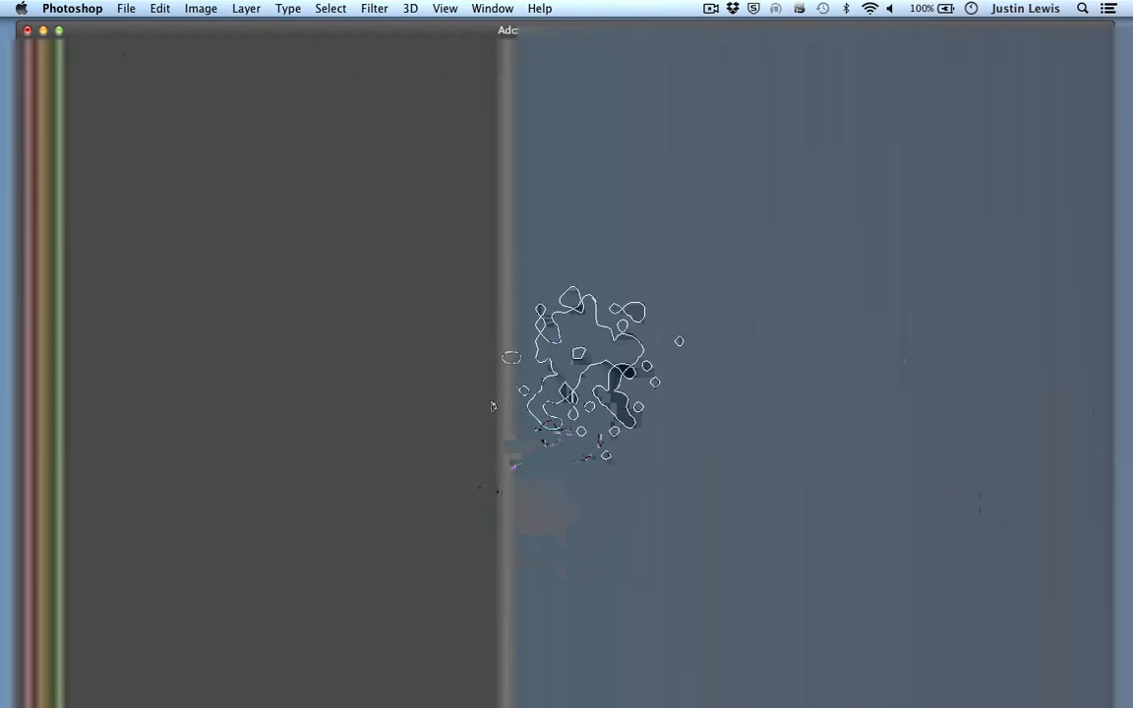
- Paint splatter brush strokes on Layer 3 around the geometric pattern to reveal more of the clipped flower photo
left_click_drag(604, 379, 529, 284)
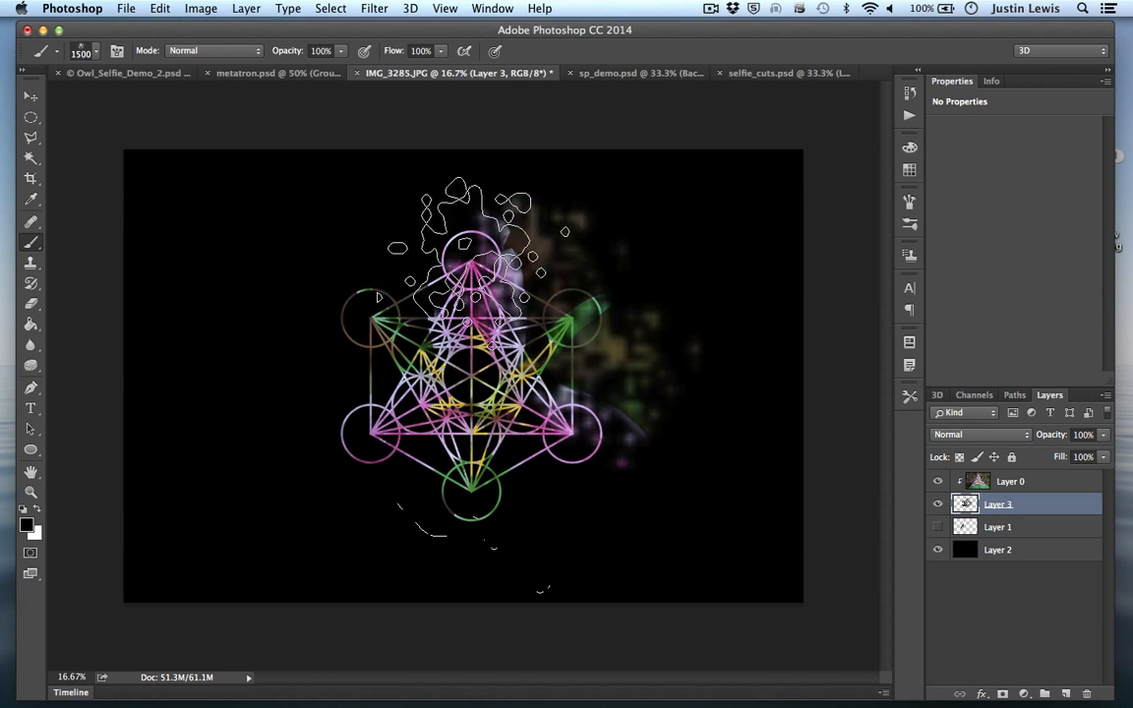
mouse_move(359, 266)
left_mouse_down()
mouse_move(313, 377)
mouse_move(325, 513)
mouse_move(354, 524)
mouse_move(599, 524)
mouse_move(630, 509)
mouse_move(644, 357)
mouse_move(575, 364)
mouse_move(659, 561)
mouse_move(560, 497)
mouse_move(394, 462)
mouse_move(502, 497)
mouse_move(565, 472)
mouse_move(609, 531)
mouse_move(536, 536)
mouse_move(379, 496)
mouse_move(364, 458)
mouse_move(374, 452)
mouse_move(310, 477)
mouse_move(388, 315)
mouse_move(332, 292)
mouse_move(358, 272)
mouse_move(483, 290)
mouse_move(532, 266)
mouse_move(618, 339)
mouse_move(201, 93)
left_mouse_up()
- View the finished composite in Owl_Selfie_Demo_2.psd with the Move tool active, and return to IMG_3285.JPG
left_click(114, 72)
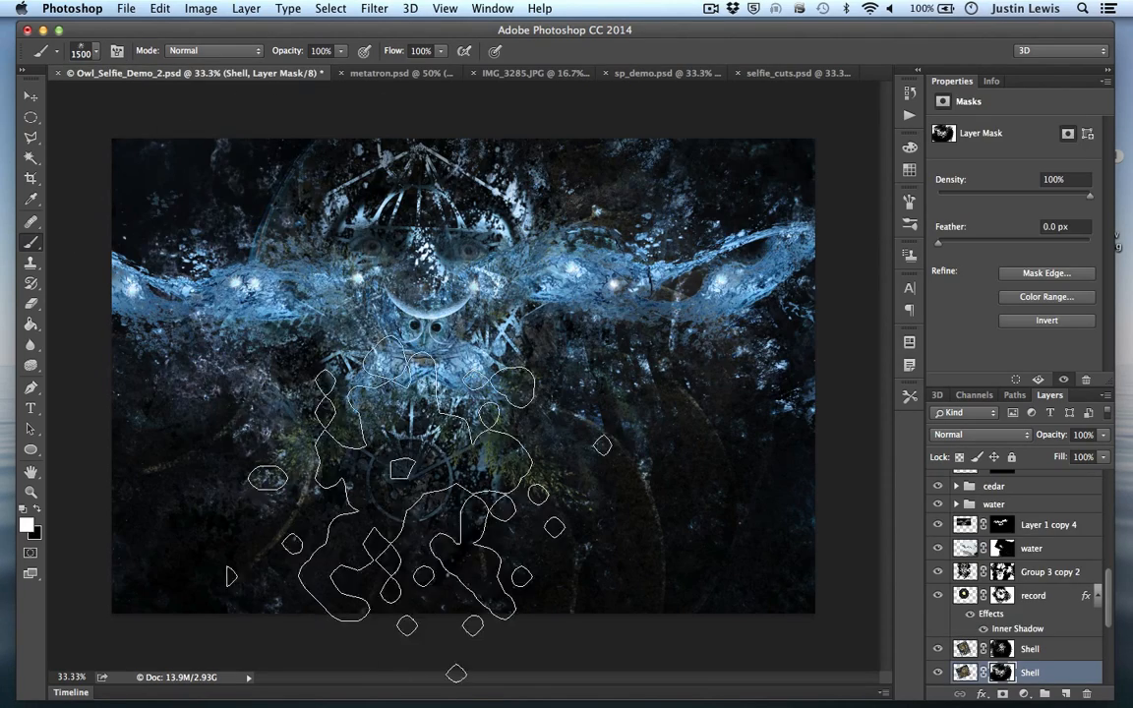
left_click(31, 97)
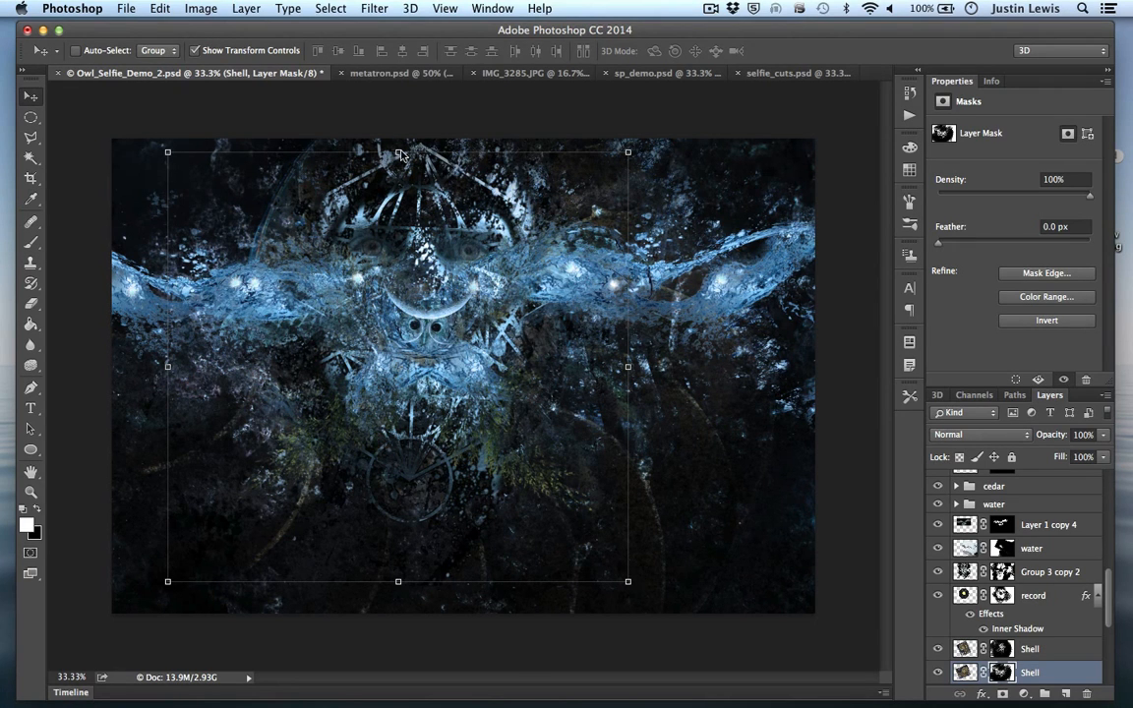
left_click(518, 74)
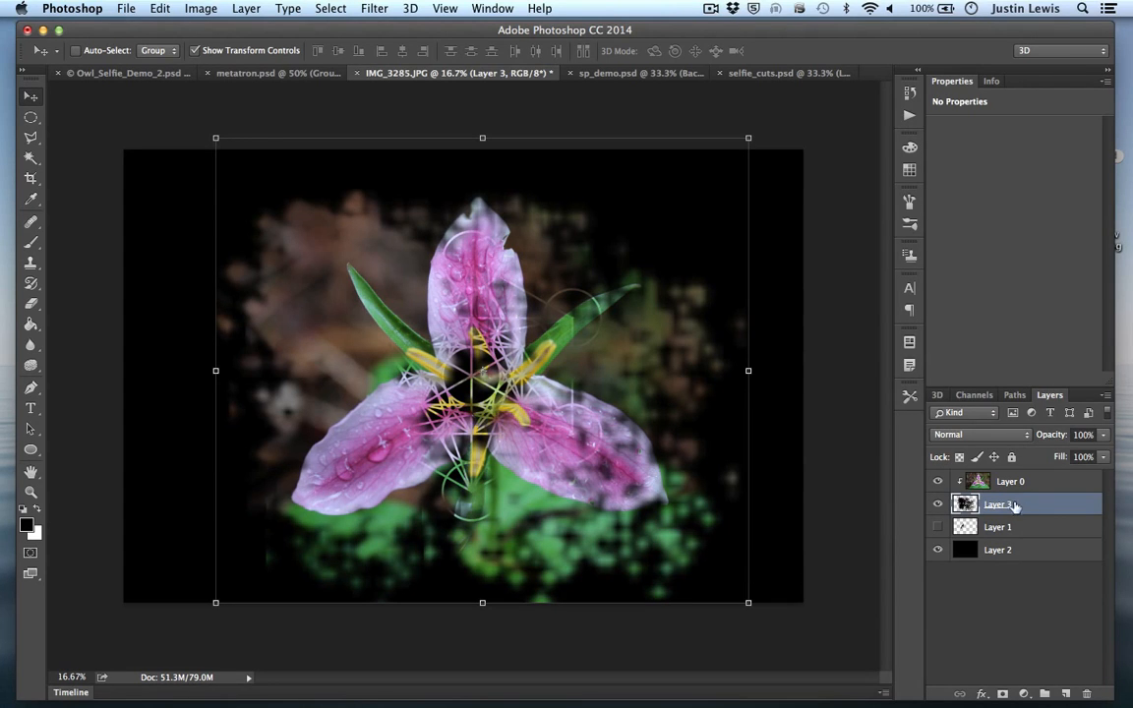
- Toggle Layer 3's visibility off and on, and release the clipping mask on Layer 0
left_click(936, 504)
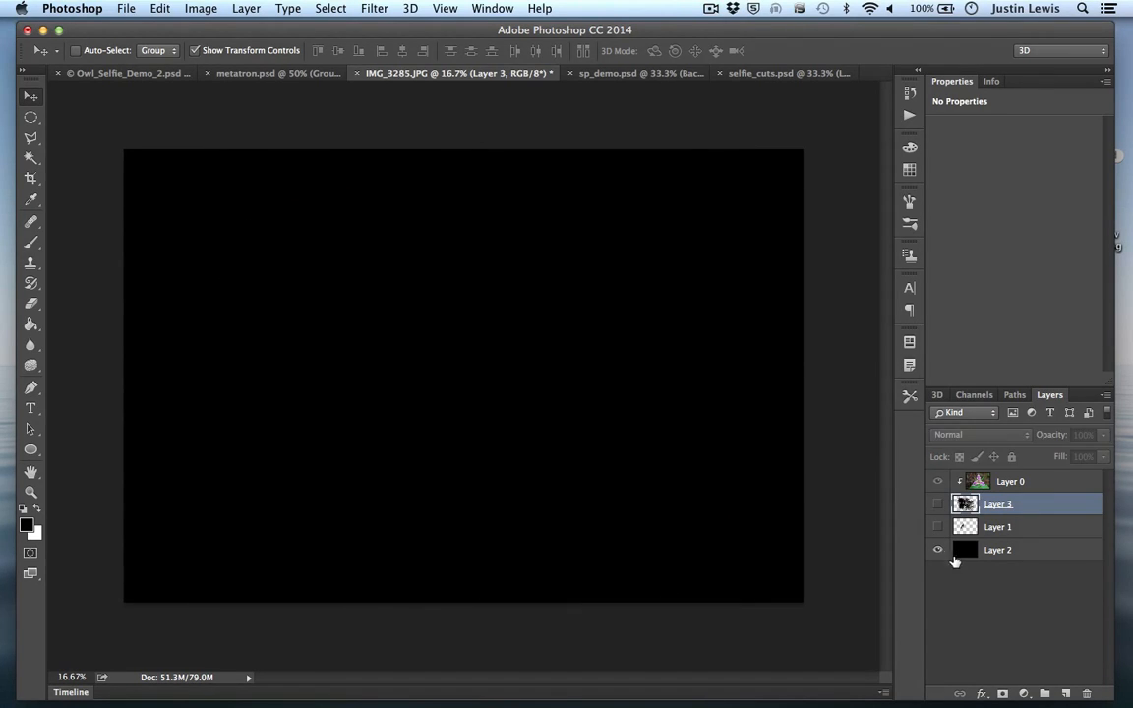
left_click(936, 504)
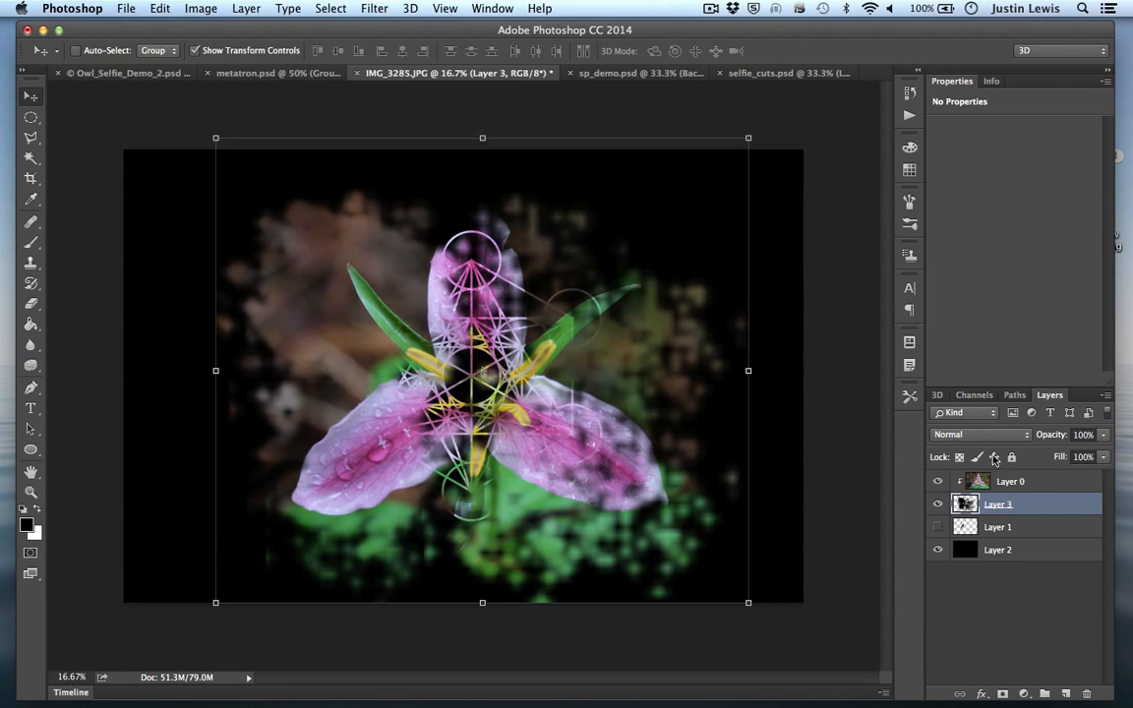
left_click(1033, 486)
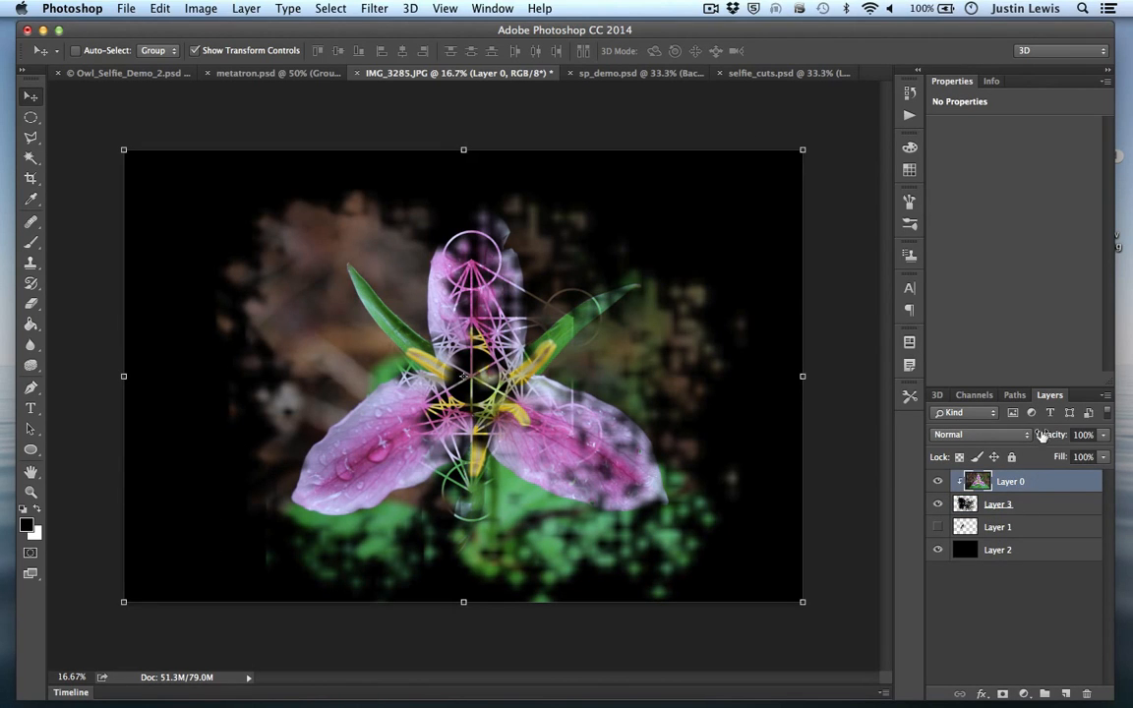
right_click(1037, 495)
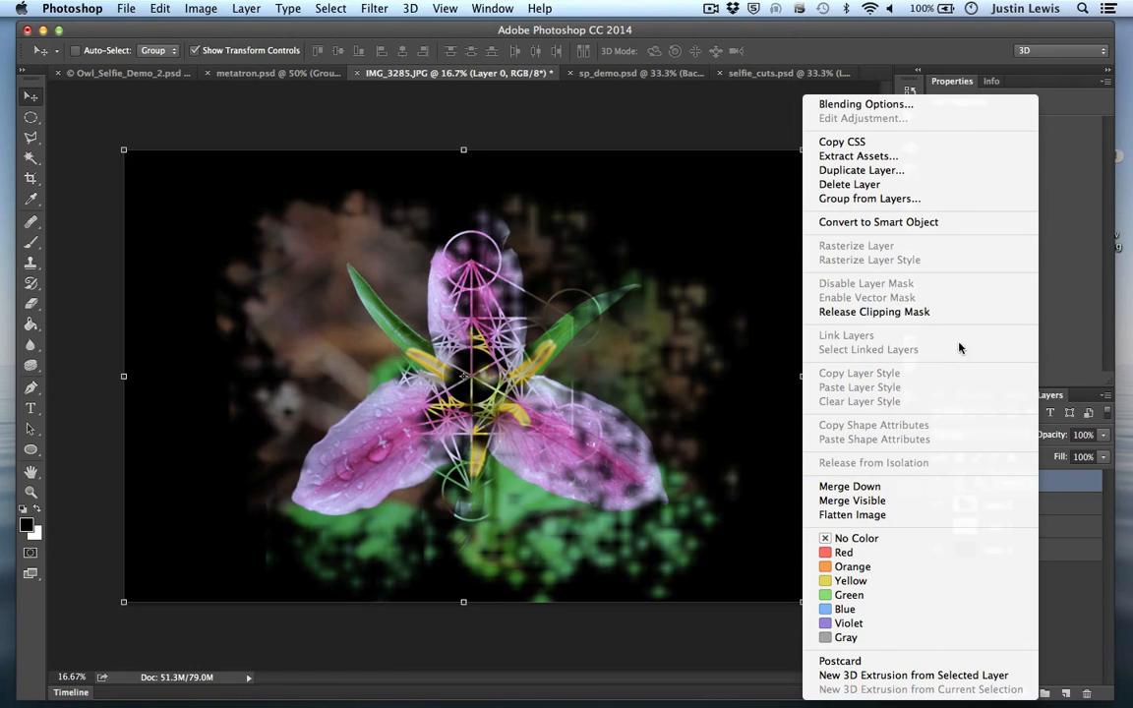
left_click(875, 311)
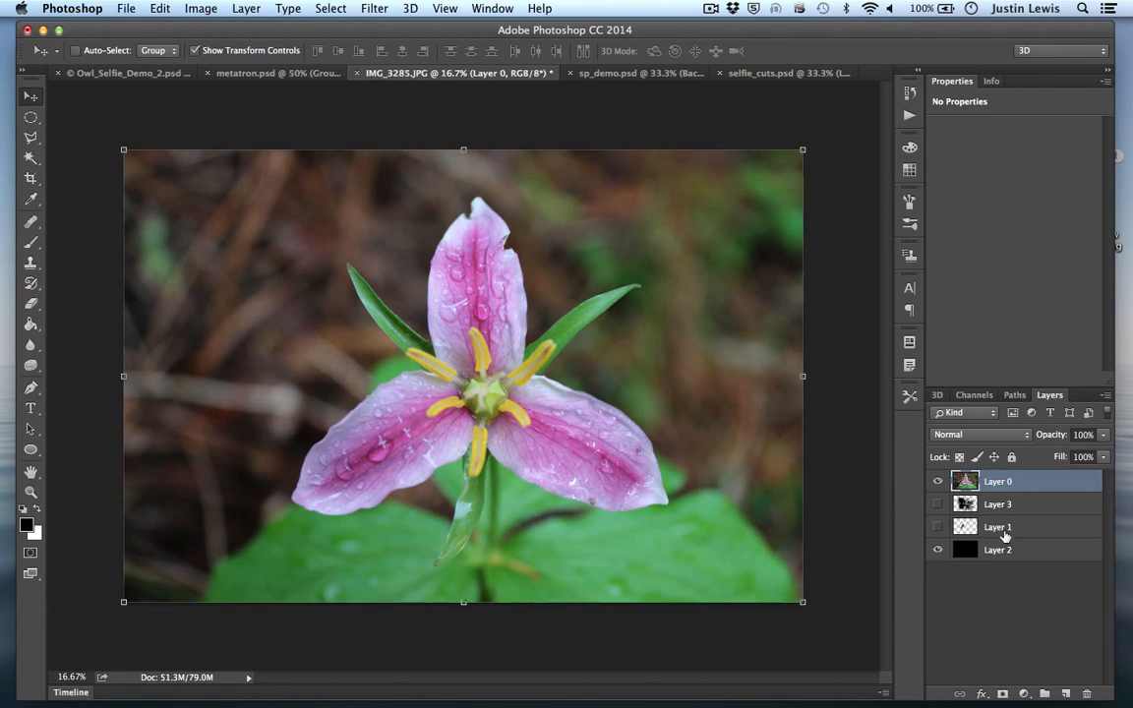
- Move Layer 1 above Layer 0 in the layer order and make it visible
left_click_drag(1010, 532, 1010, 479)
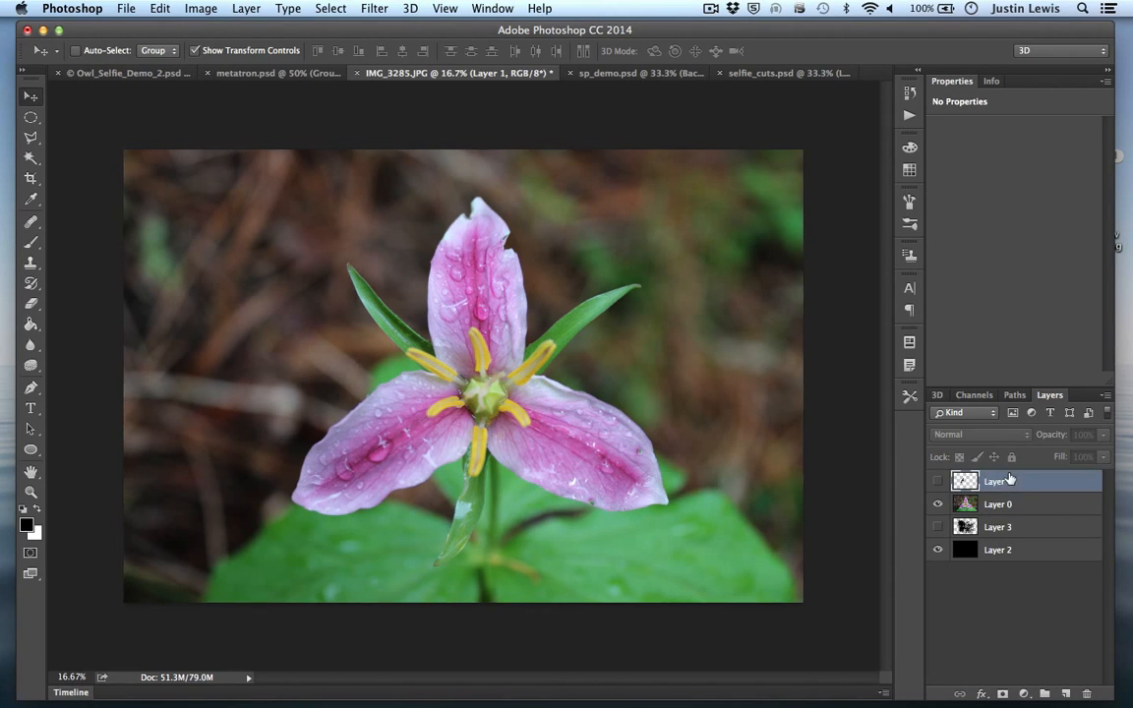
left_click(938, 482)
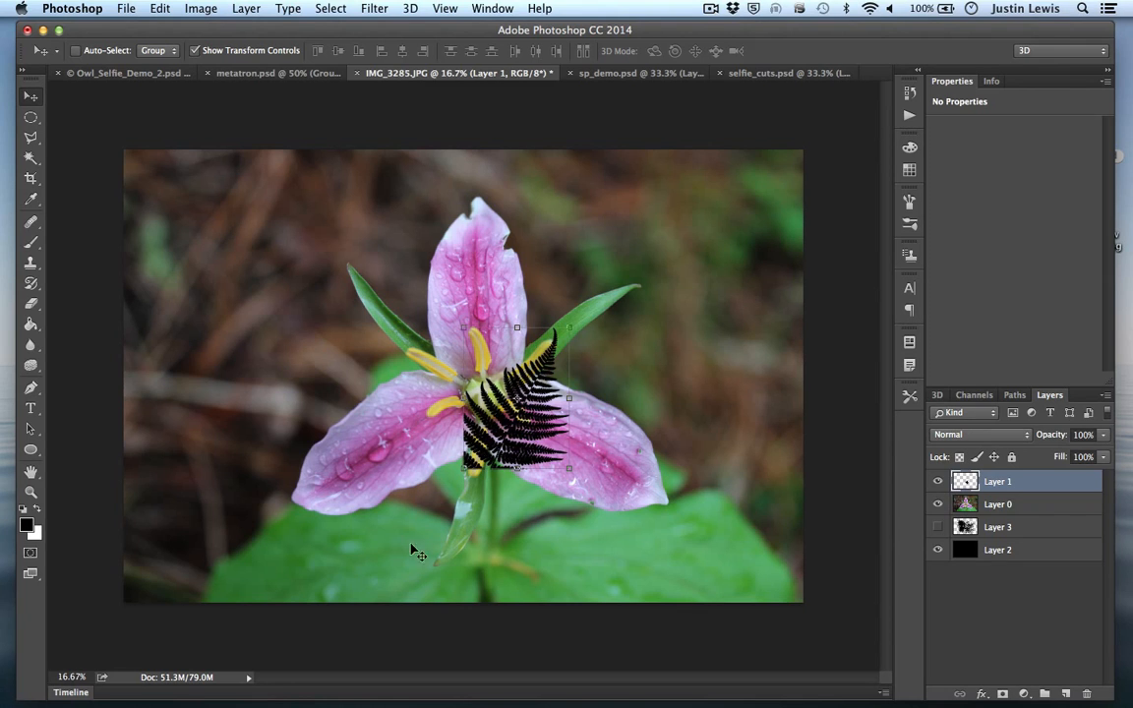
- In sp_demo.psd, delete the white background around the fern on Layer 2 using a Magic Wand selection, and deselect
left_click(613, 73)
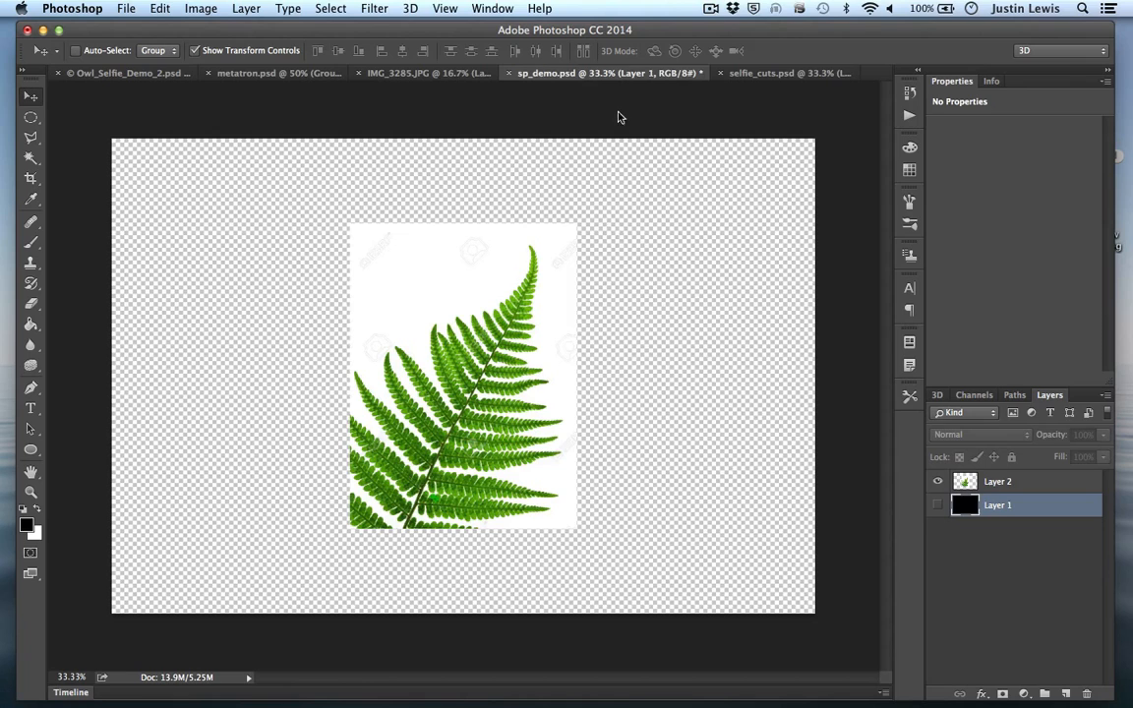
left_click(31, 157)
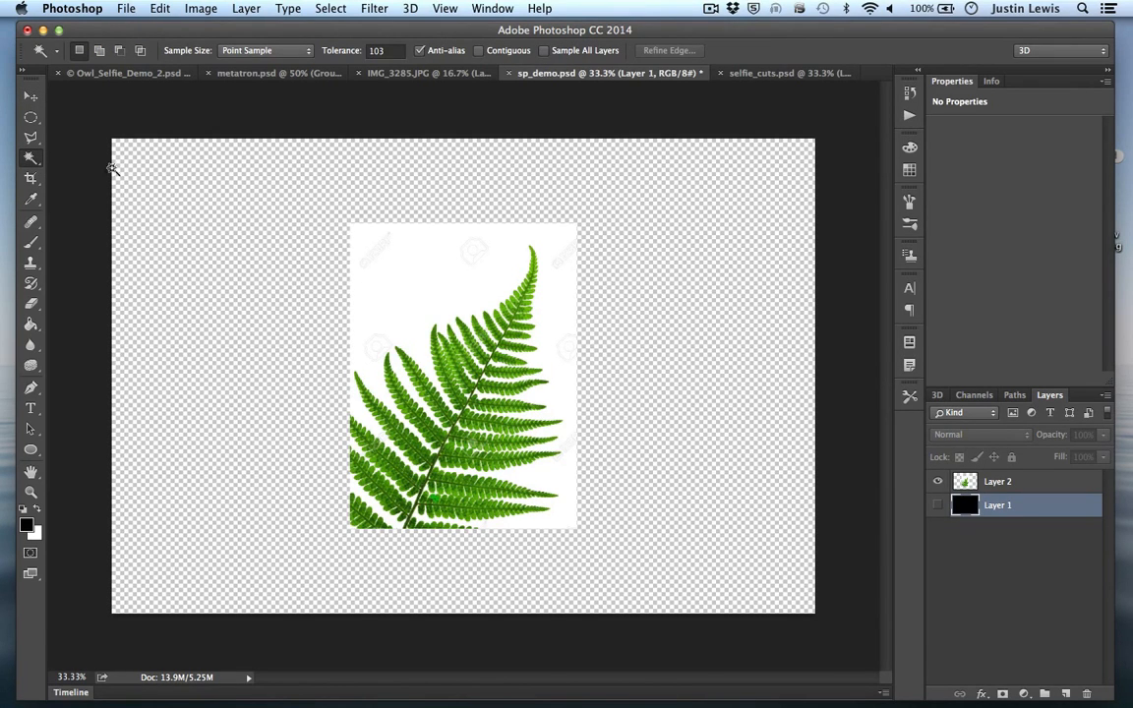
left_click(365, 257)
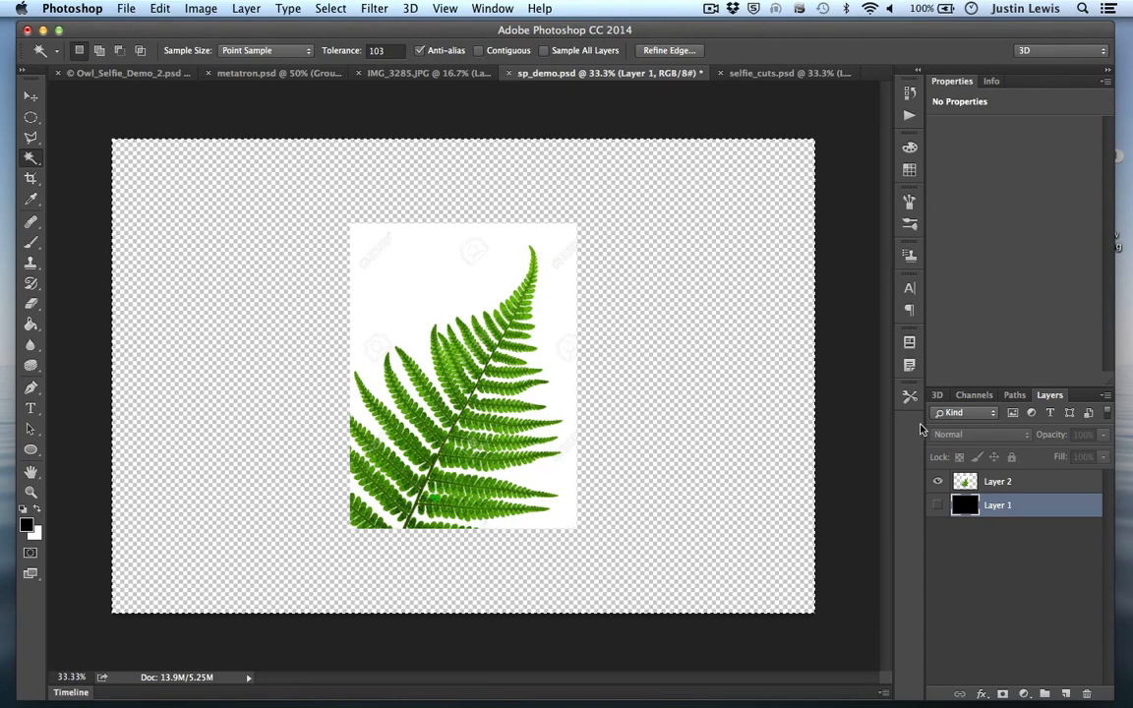
left_click(1029, 482)
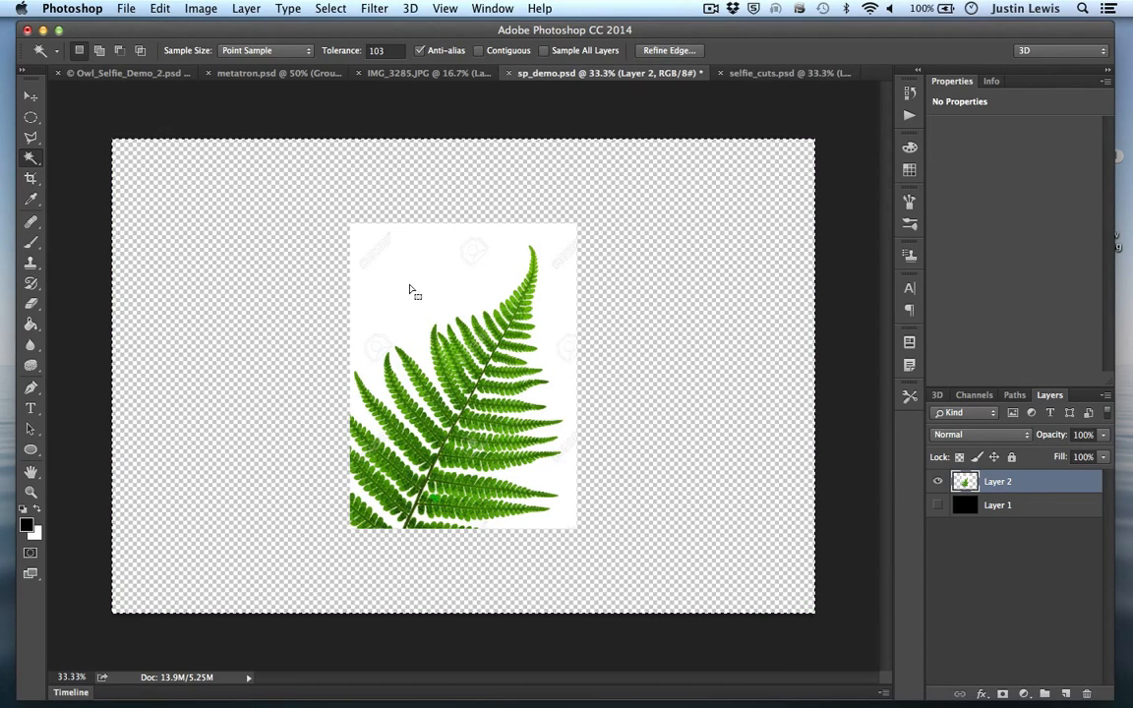
key("super+d")
left_click(404, 289)
key("Delete")
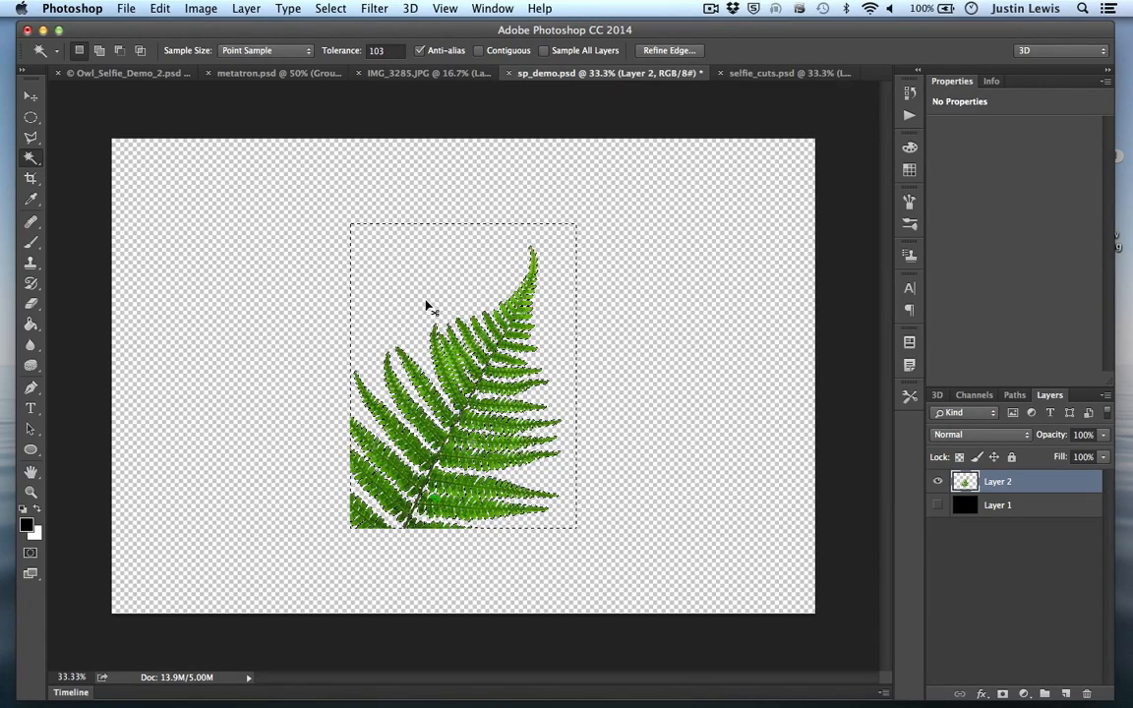
key("super+d")
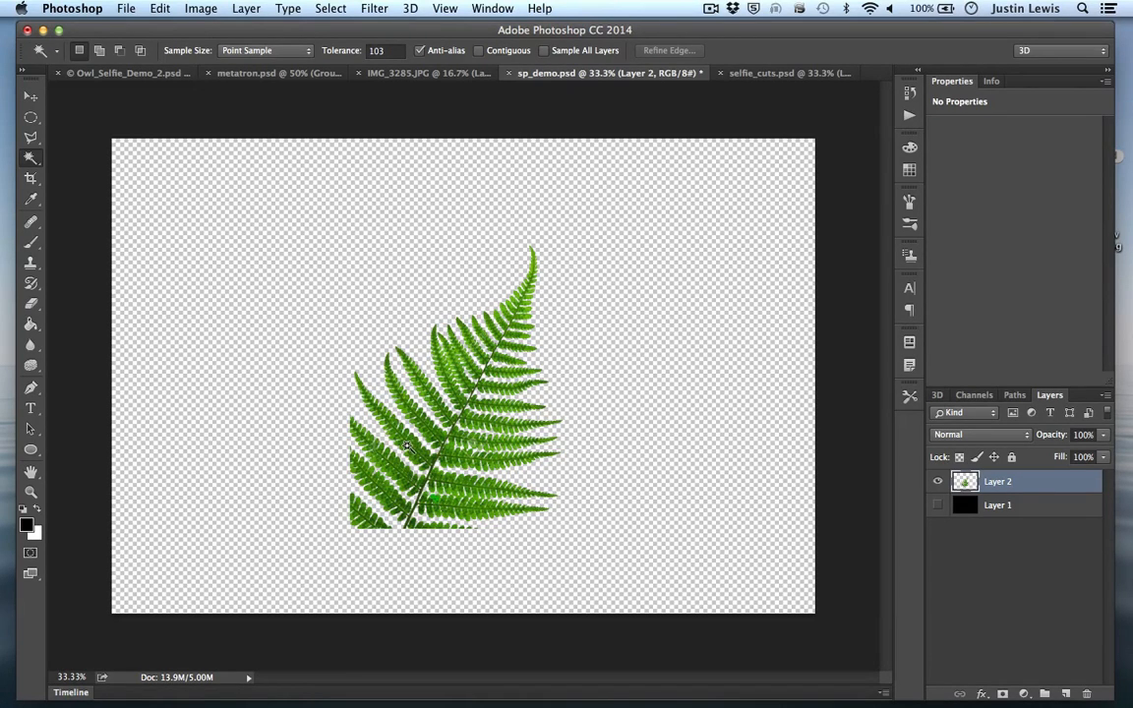
- Turn the fern solid black with a Hue/Saturation adjustment, setting Lightness to -100
key("super+u")
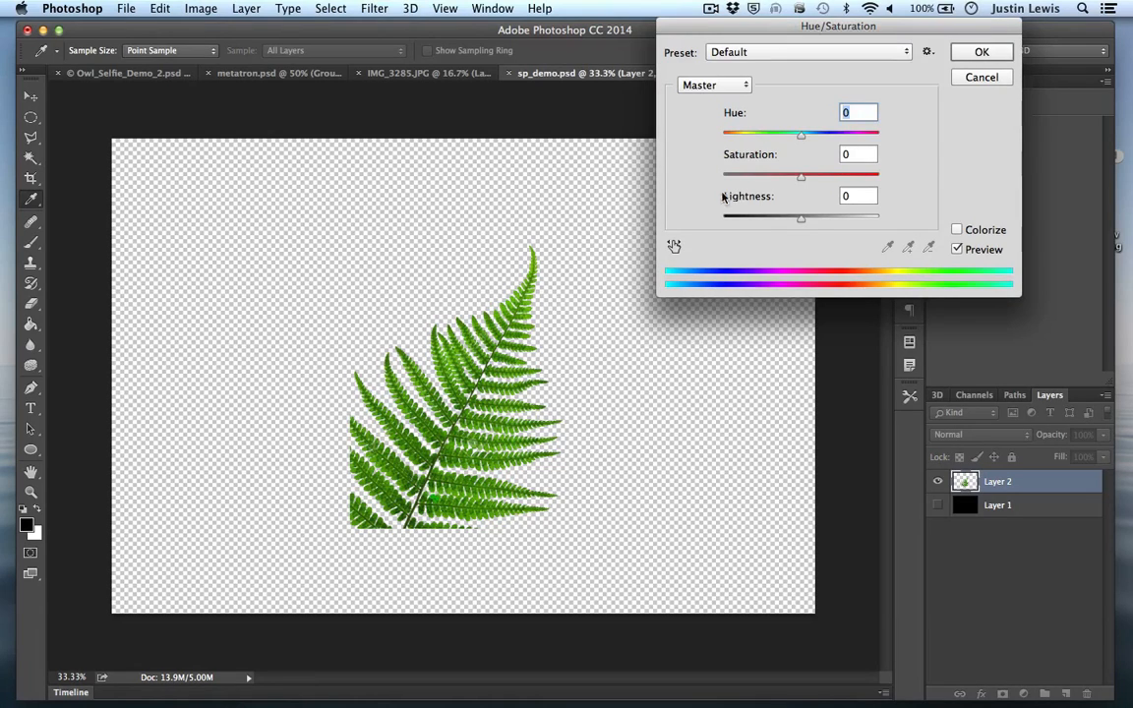
left_click_drag(797, 222, 686, 213)
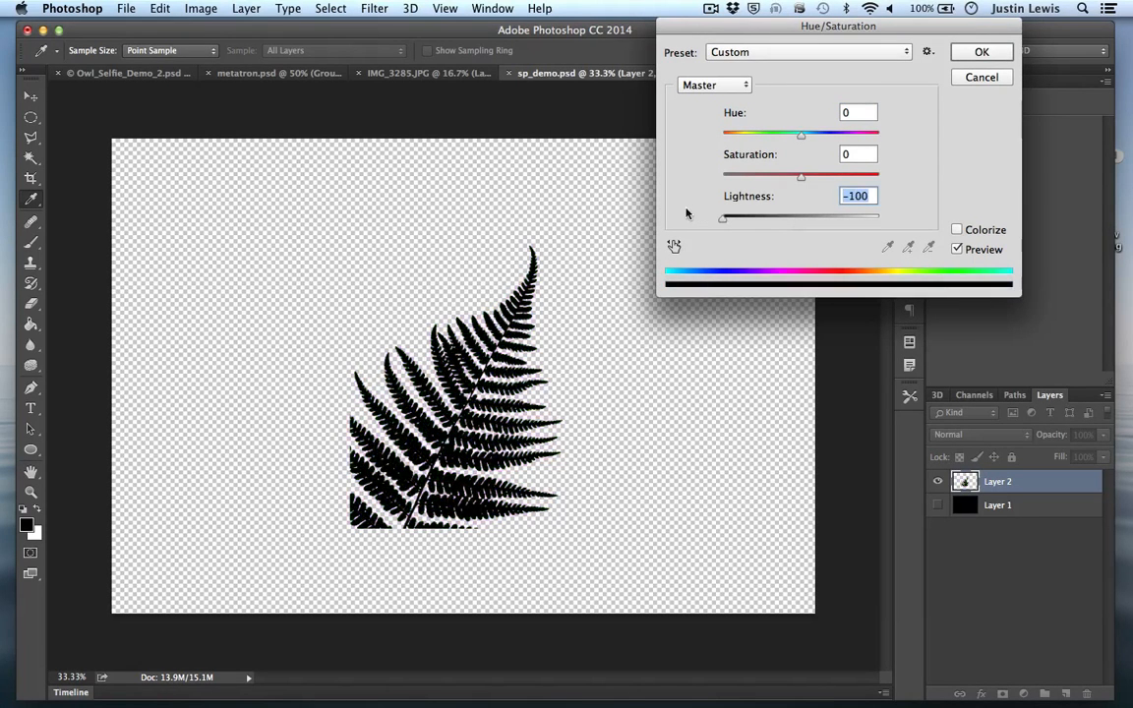
left_click(973, 50)
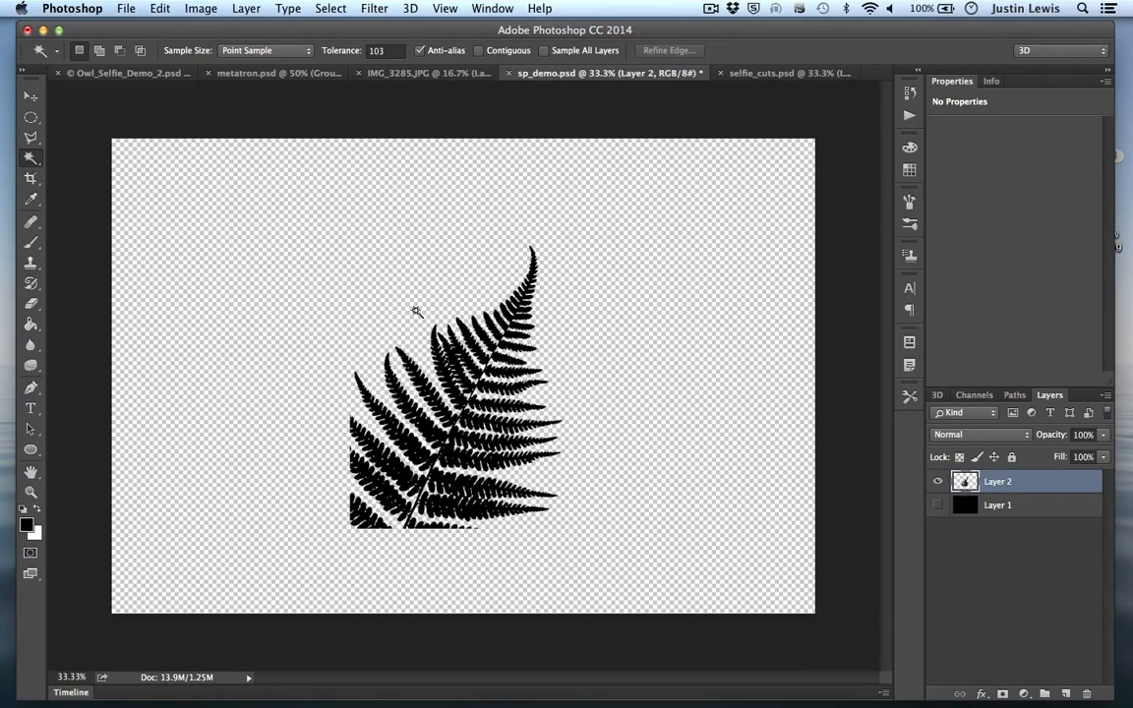
- In IMG_3285.JPG, move the black fern to the upper left of the flower's centre and add a layer mask to Layer 0
left_click(413, 75)
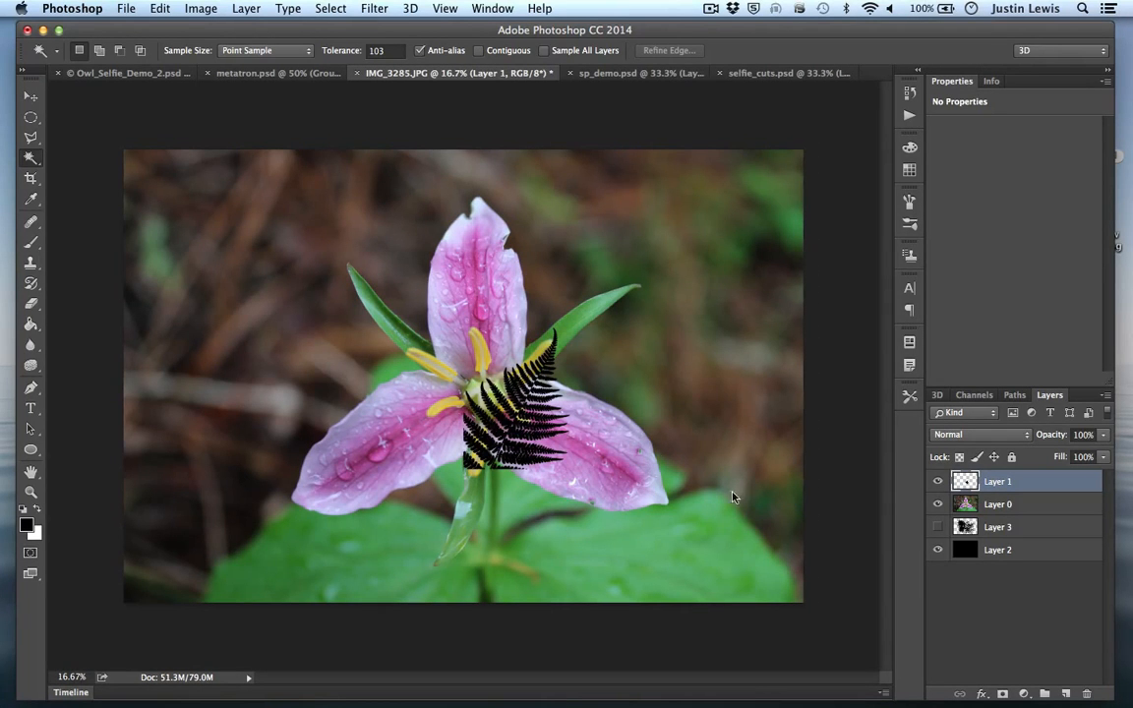
left_click(30, 96)
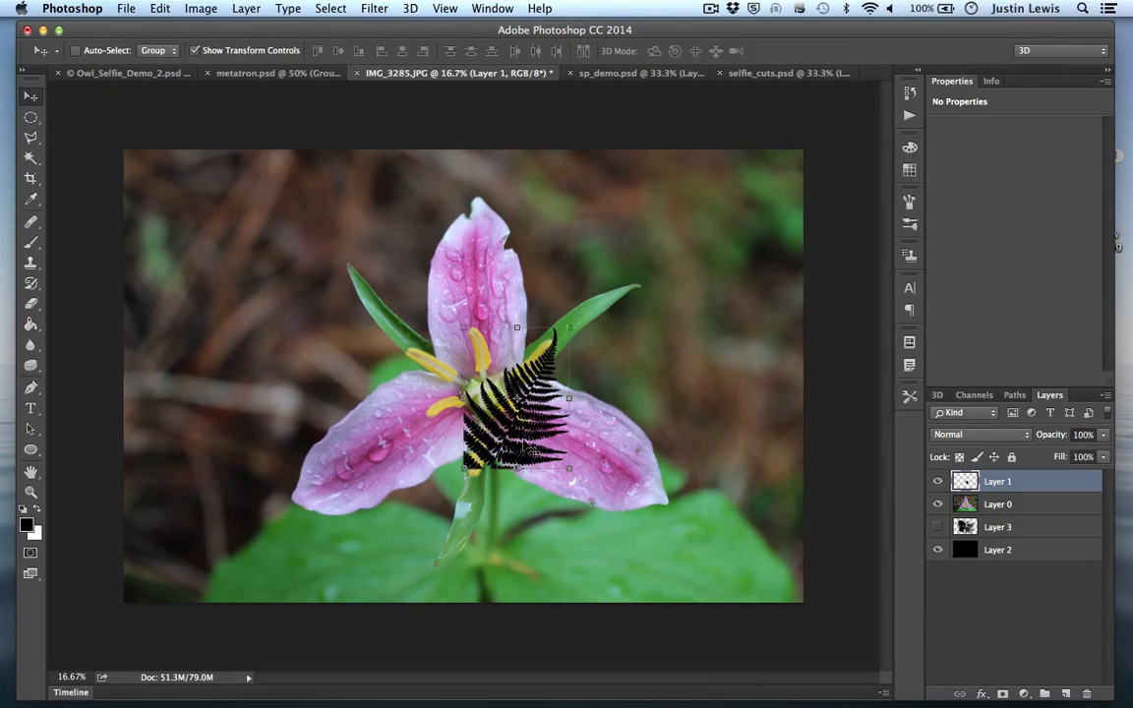
left_click_drag(494, 409, 346, 332)
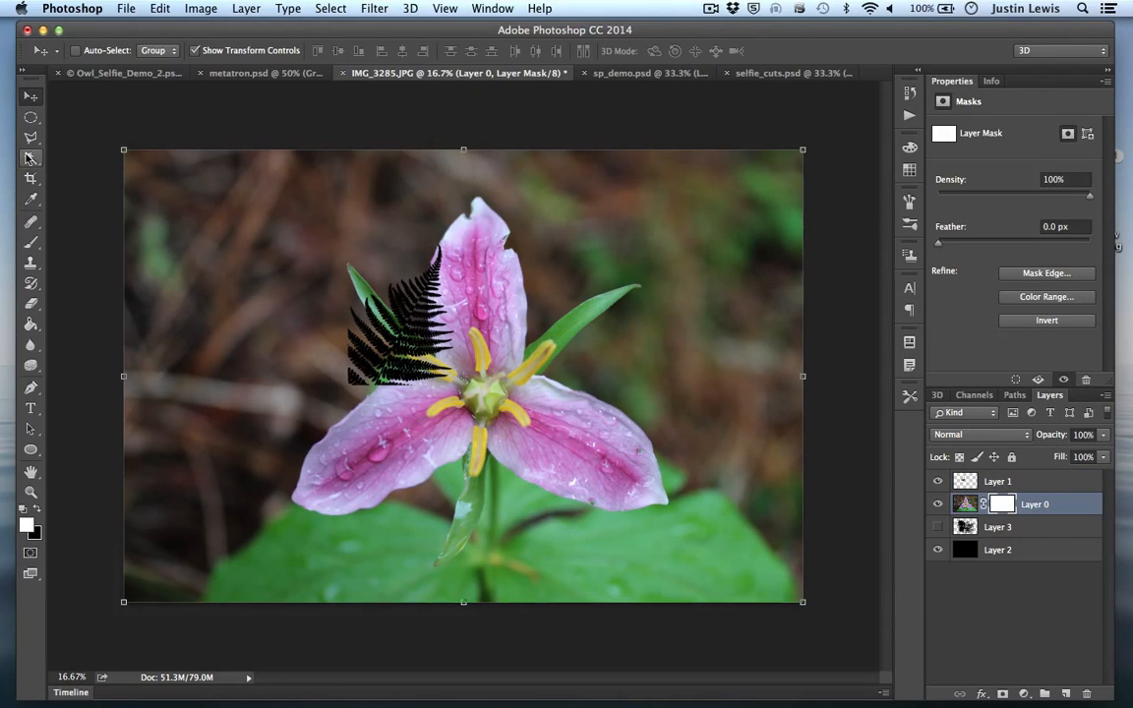
- Select the black fern silhouette on Layer 1 with the Magic Wand
left_click(30, 157)
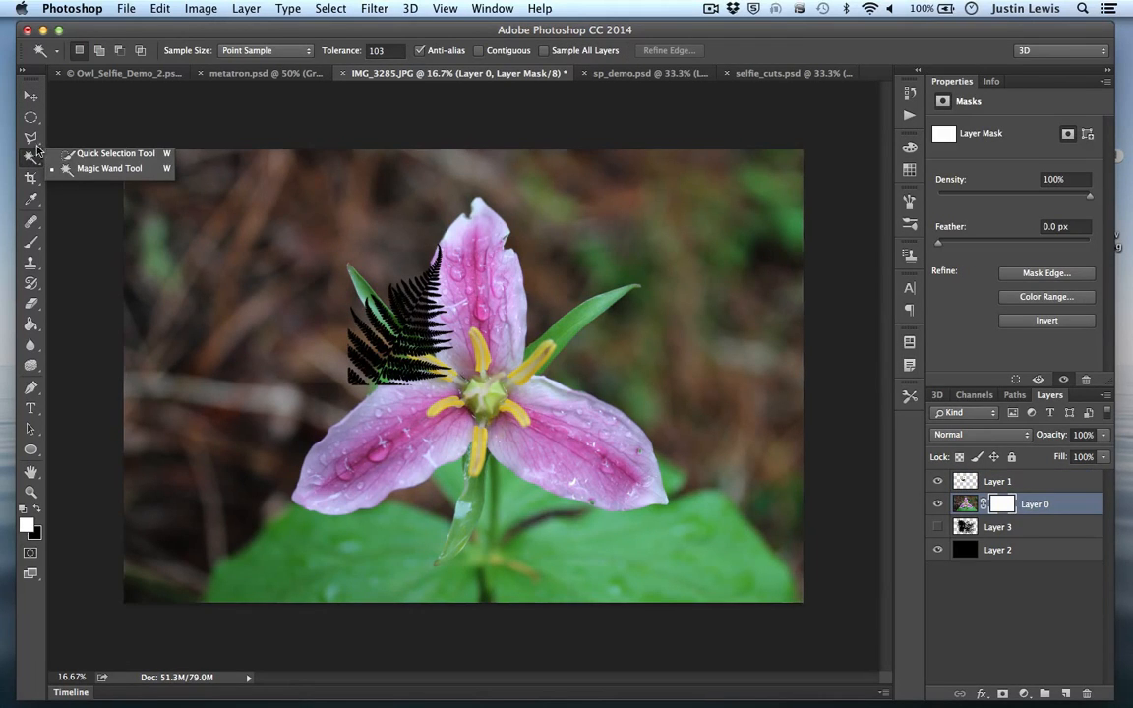
left_click(93, 168)
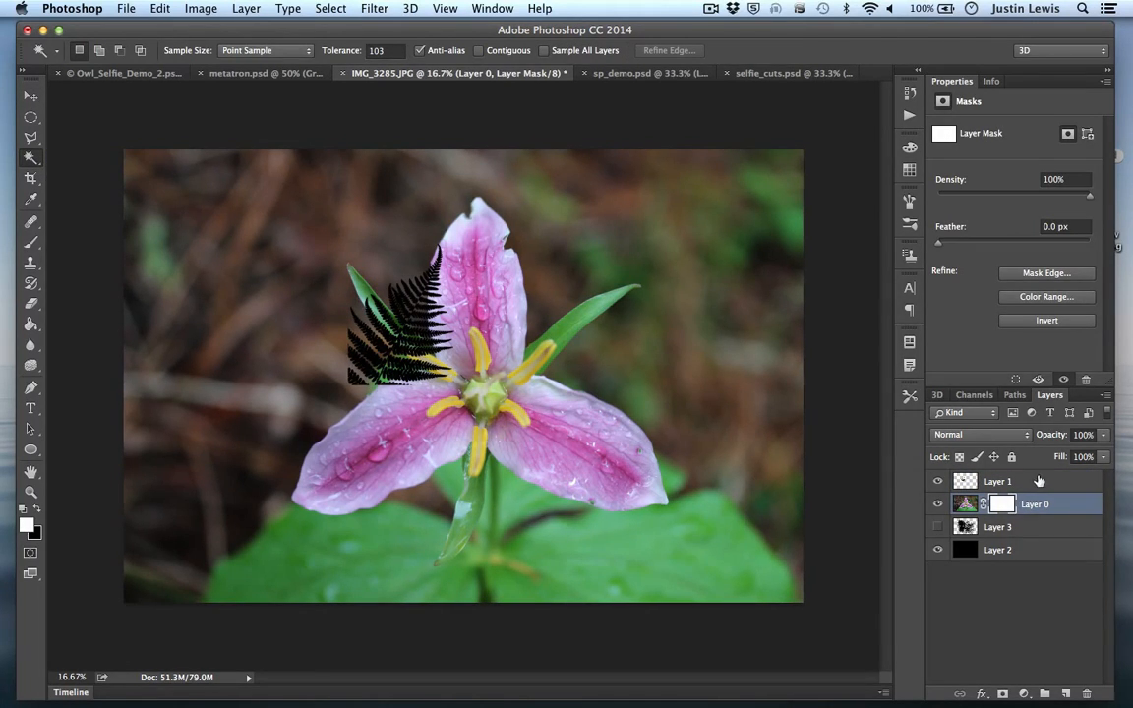
left_click(1008, 480)
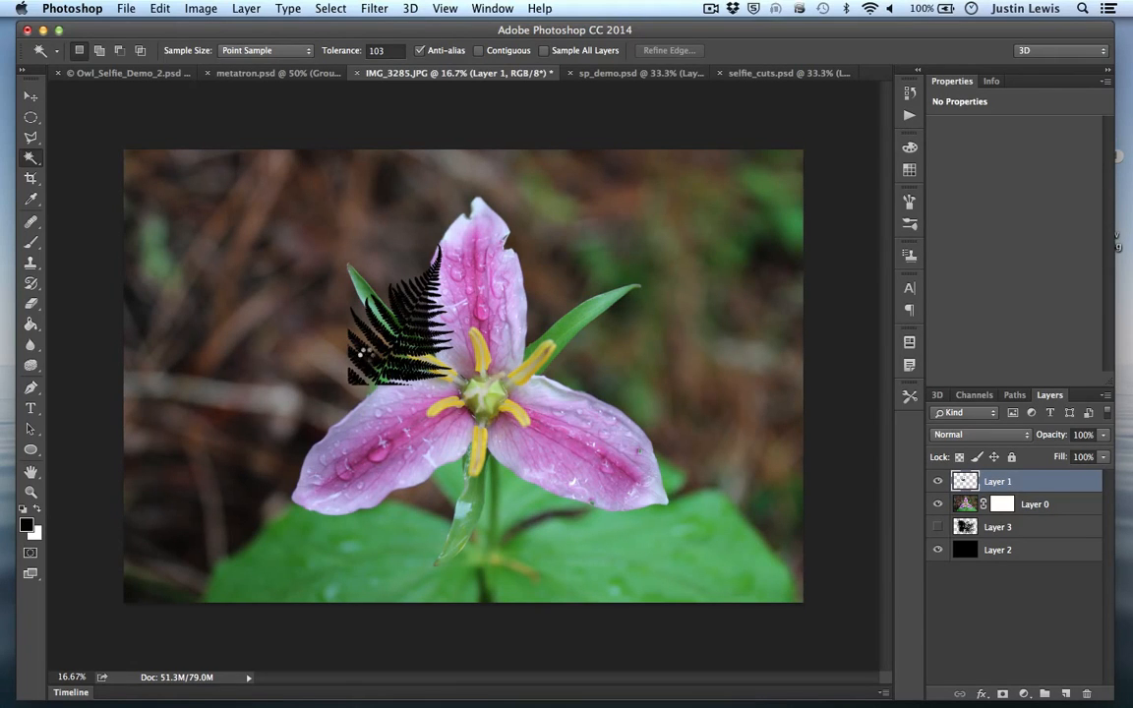
left_click(360, 352)
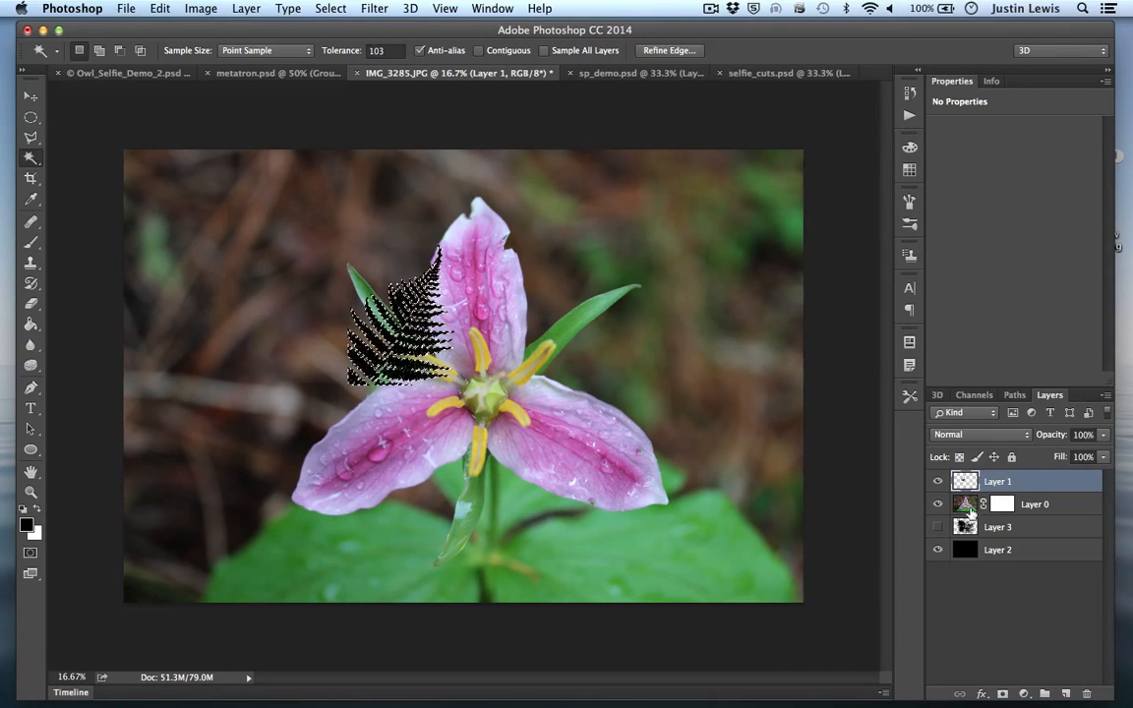
- Make Layer 0's mask active and move the fern-shaped selection outline over the flower's lower-right petal
left_click(1002, 505)
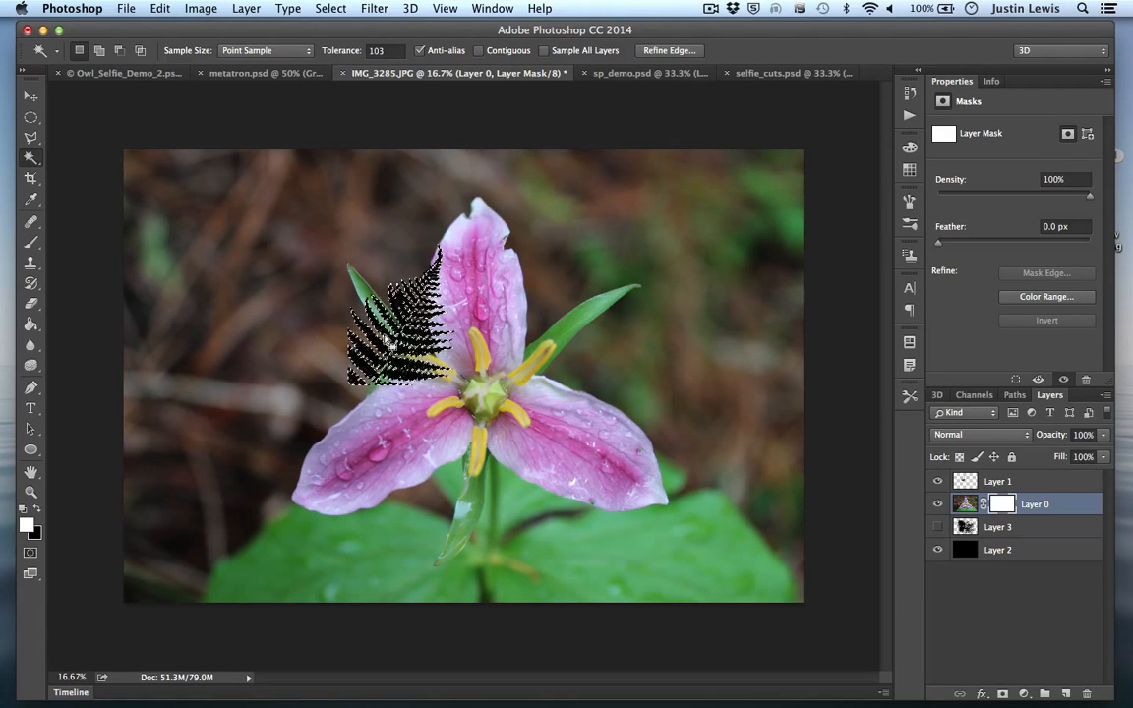
left_click_drag(393, 345, 560, 493)
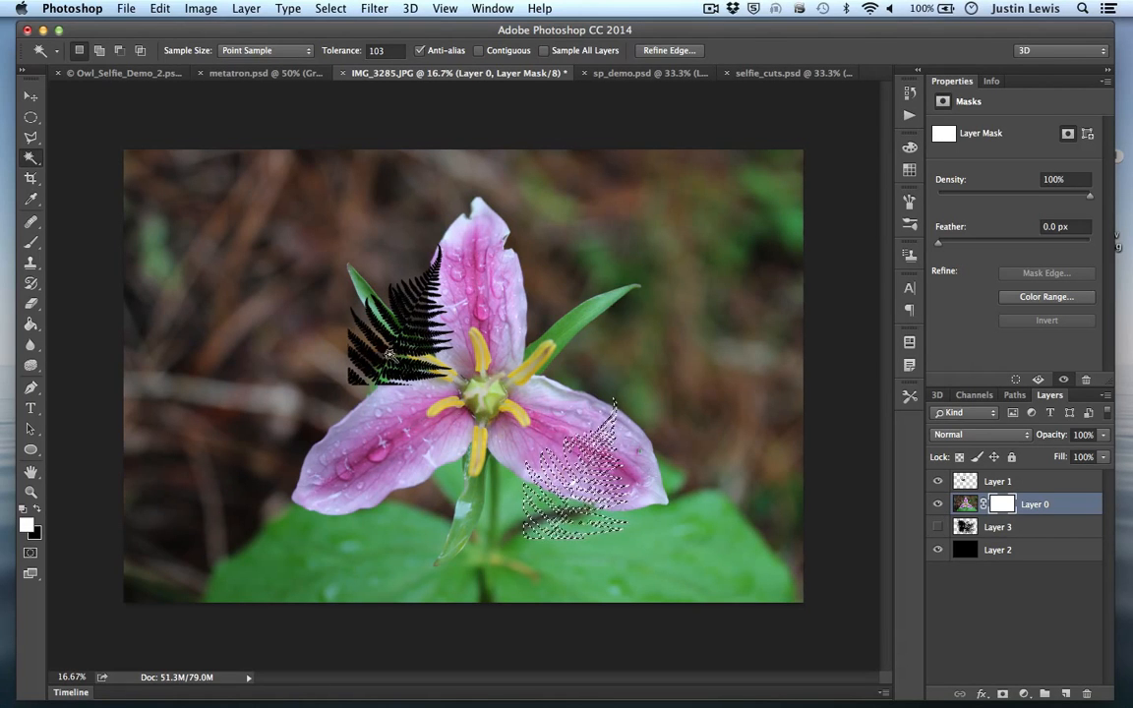
- Paint black inside the fern selection on Layer 0's mask with the 1500 px brush, and hide the black Layer 2
left_click(31, 242)
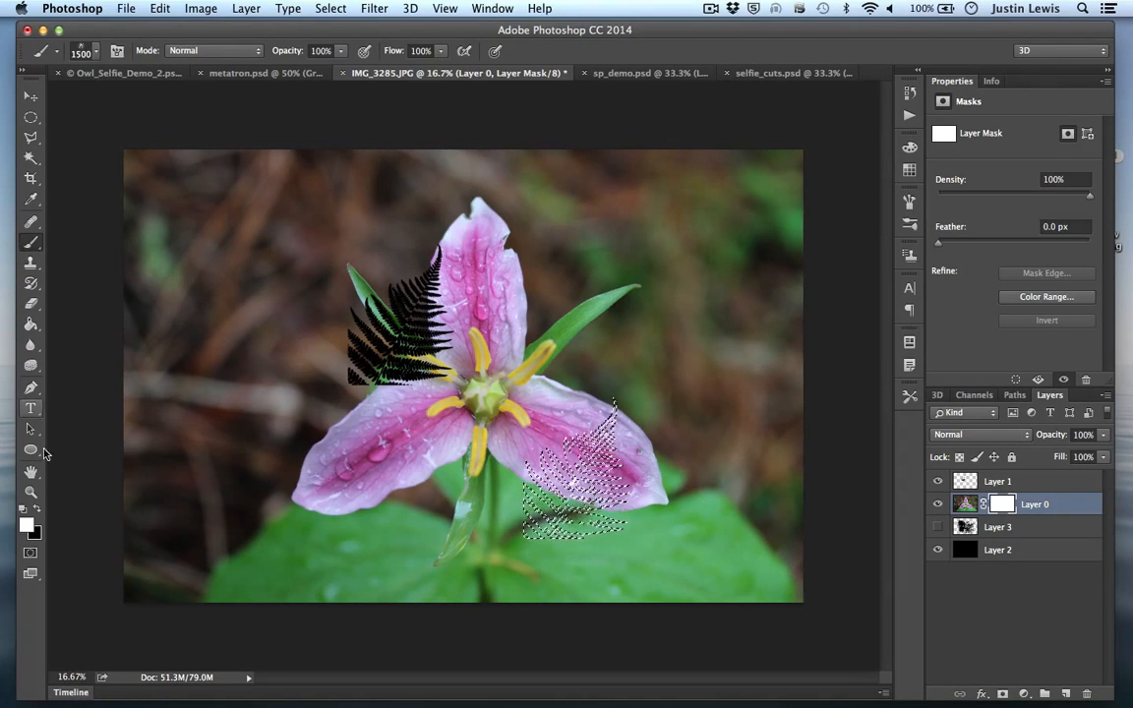
left_click(39, 507)
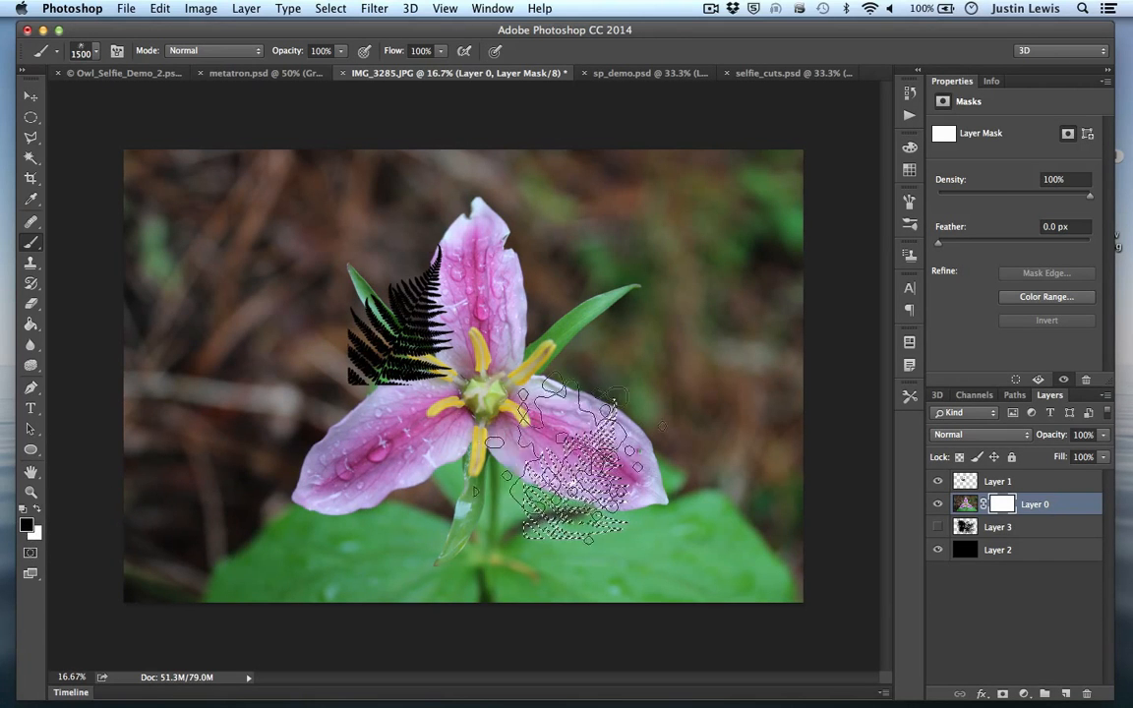
mouse_move(590, 476)
left_mouse_down()
mouse_move(579, 478)
mouse_move(579, 455)
left_mouse_up()
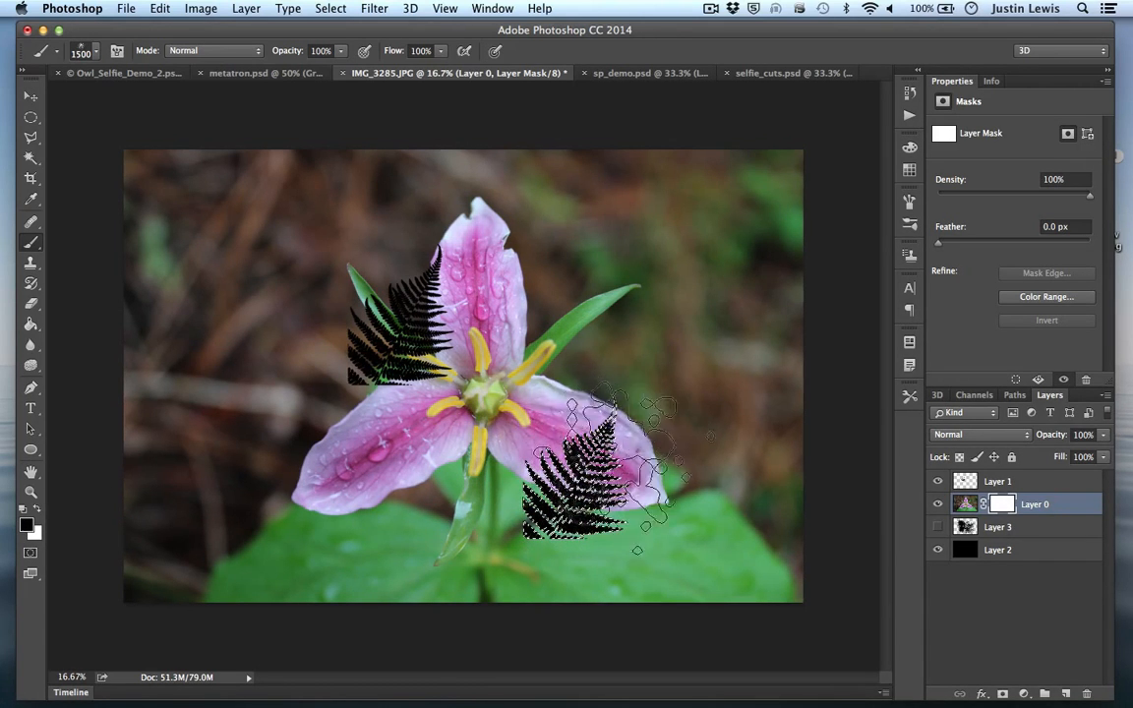
left_click(939, 554)
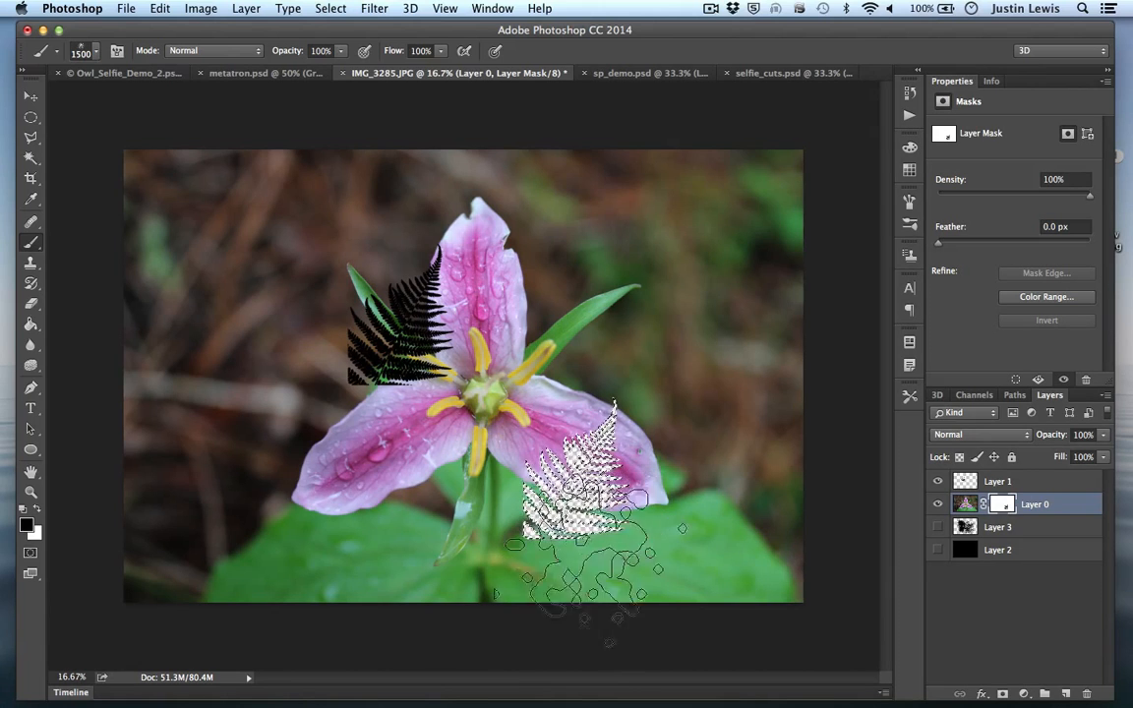
- Move the fern selection over the upper and lower-left petals, painting each position black on Layer 0's mask
left_click(32, 161)
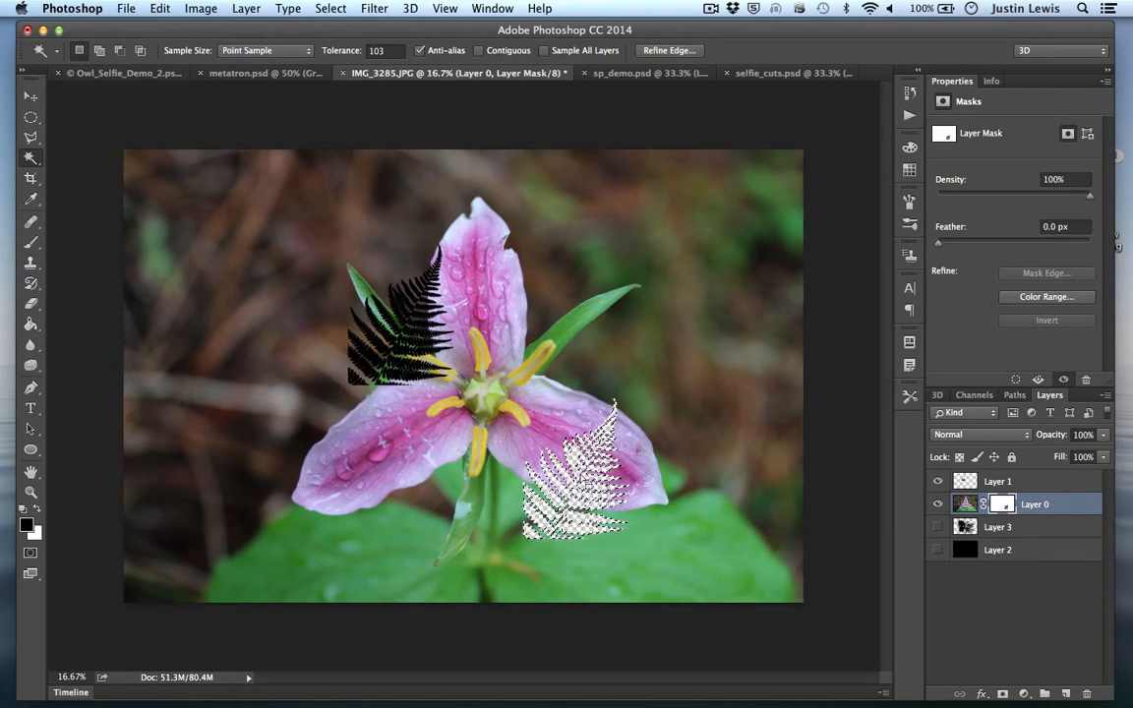
mouse_move(573, 521)
left_mouse_down()
mouse_move(579, 457)
mouse_move(496, 271)
mouse_move(538, 283)
left_mouse_up()
left_click(35, 242)
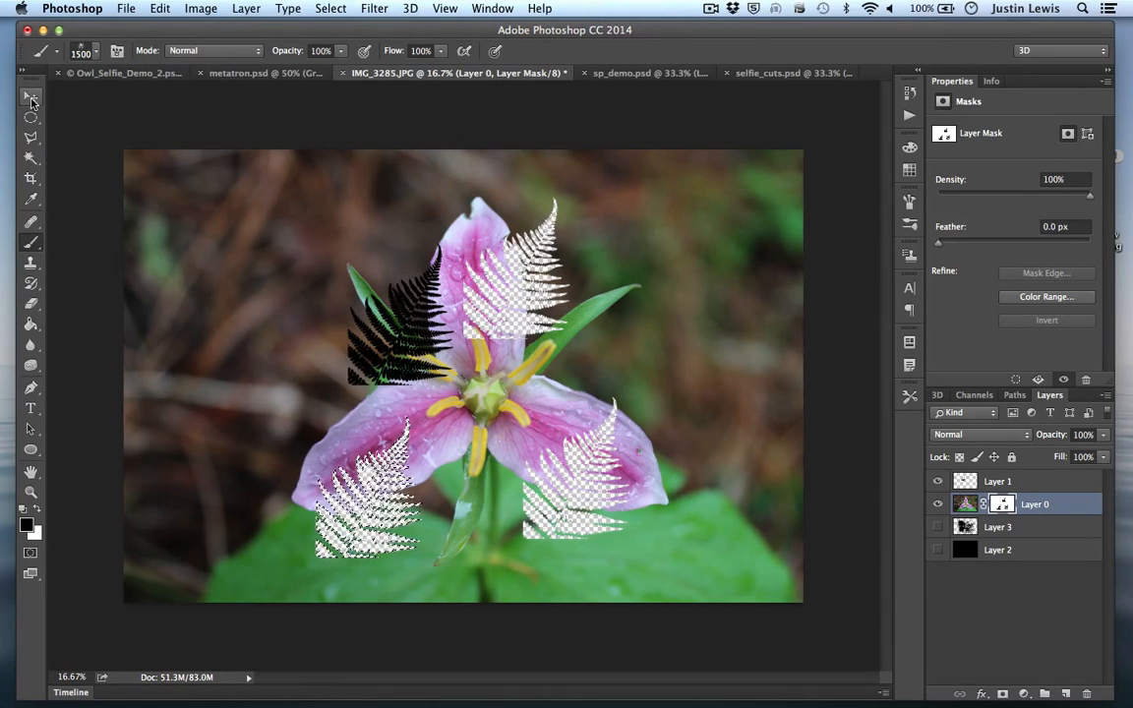
- Delete the black fern silhouette's Layer 1 and drop the fern selection over the lower-left petal
left_click(32, 97)
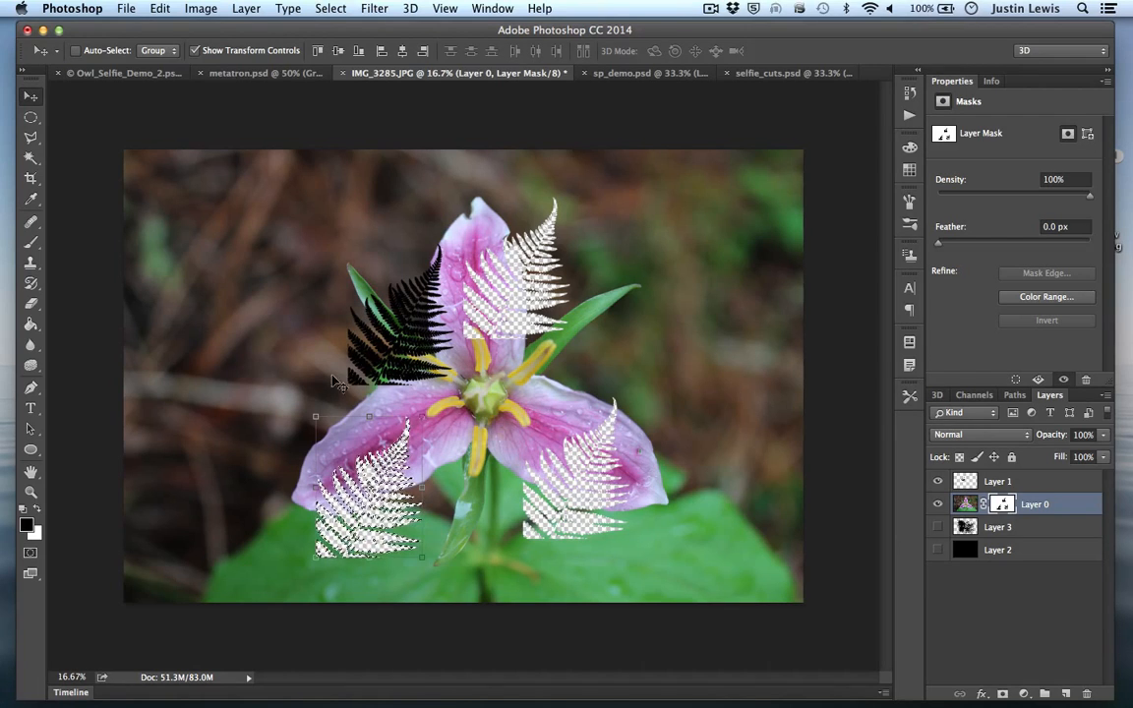
left_click(937, 482)
left_click(938, 482)
left_click(997, 481)
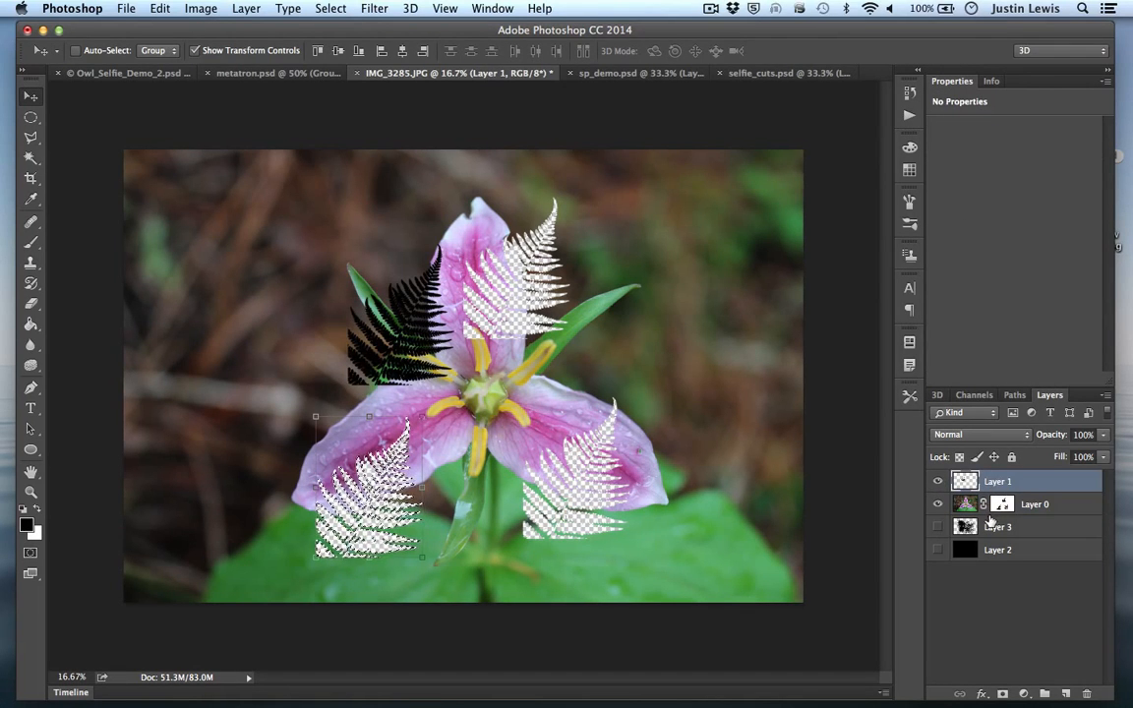
key("Delete")
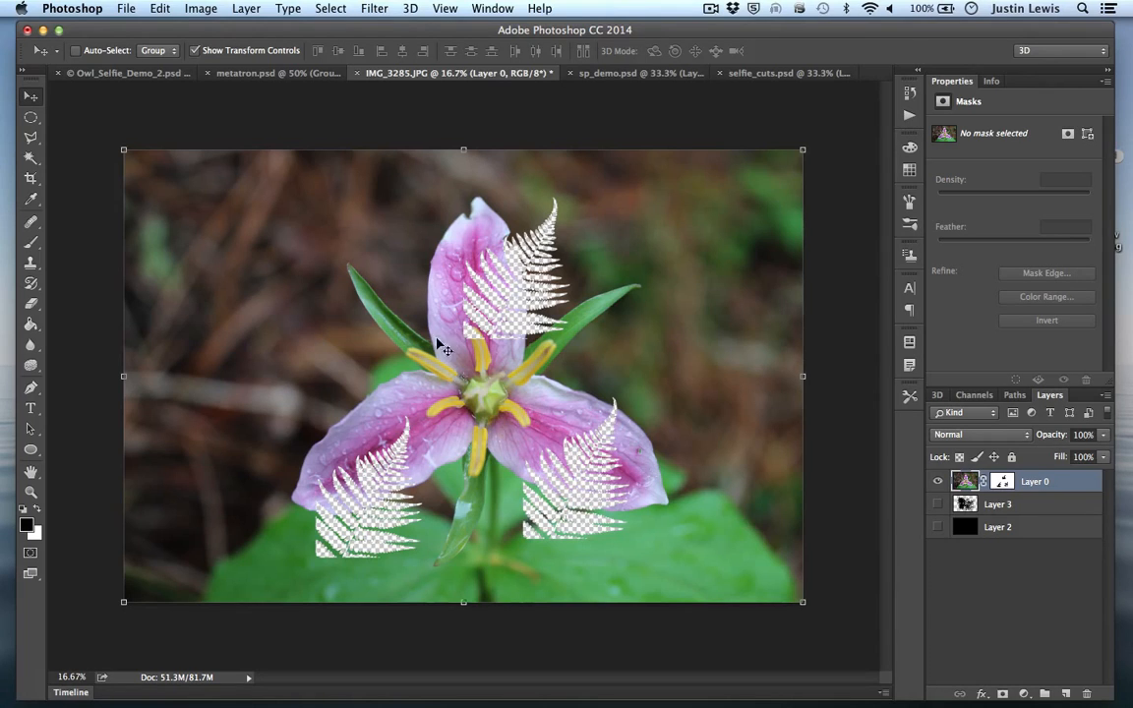
- Invert Layer 0's mask so only the fern shapes show the flower, and make the black Layer 2 visible
left_click(1001, 481)
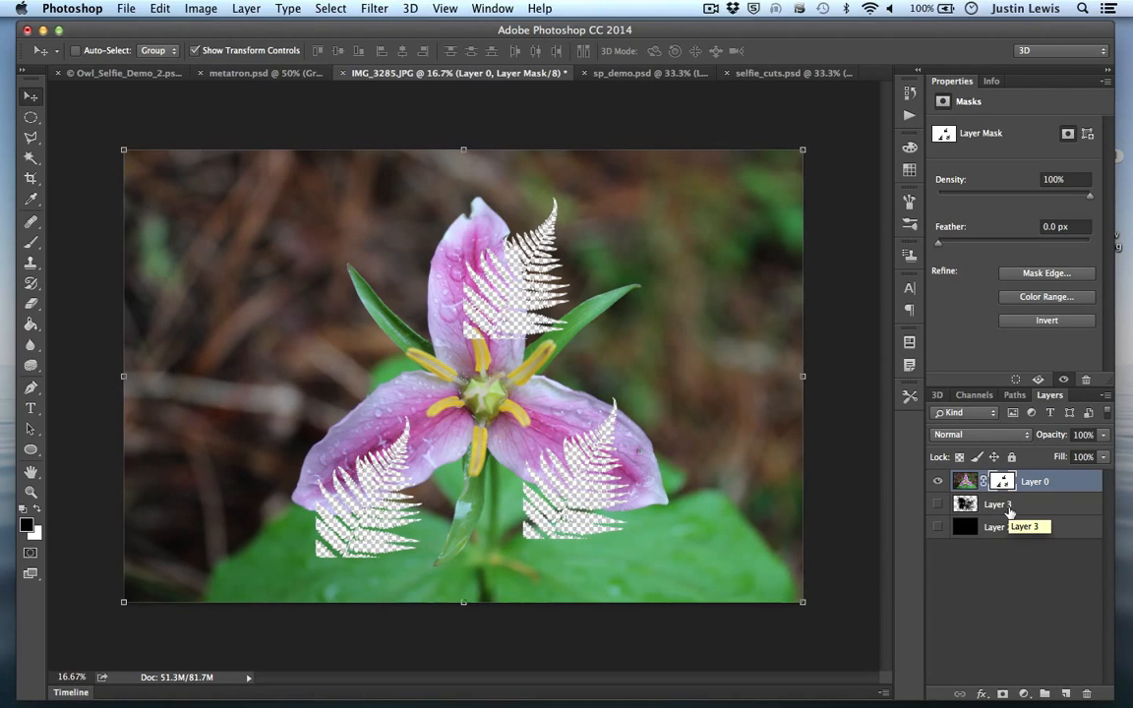
key("super+i")
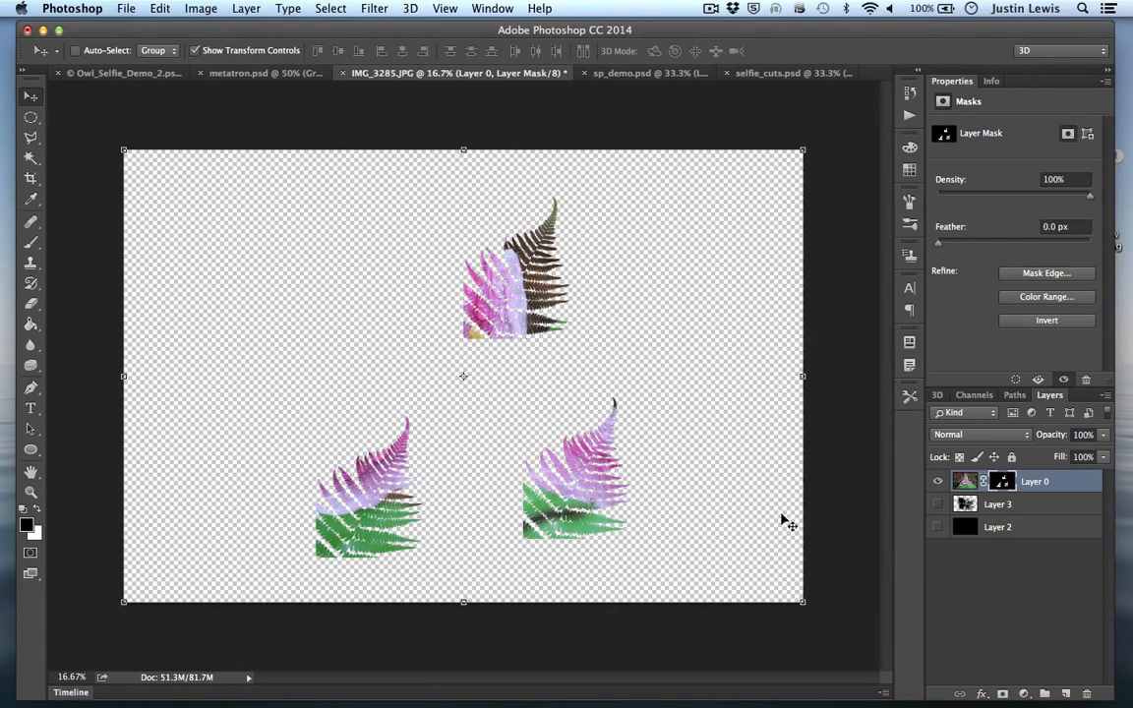
left_click(936, 527)
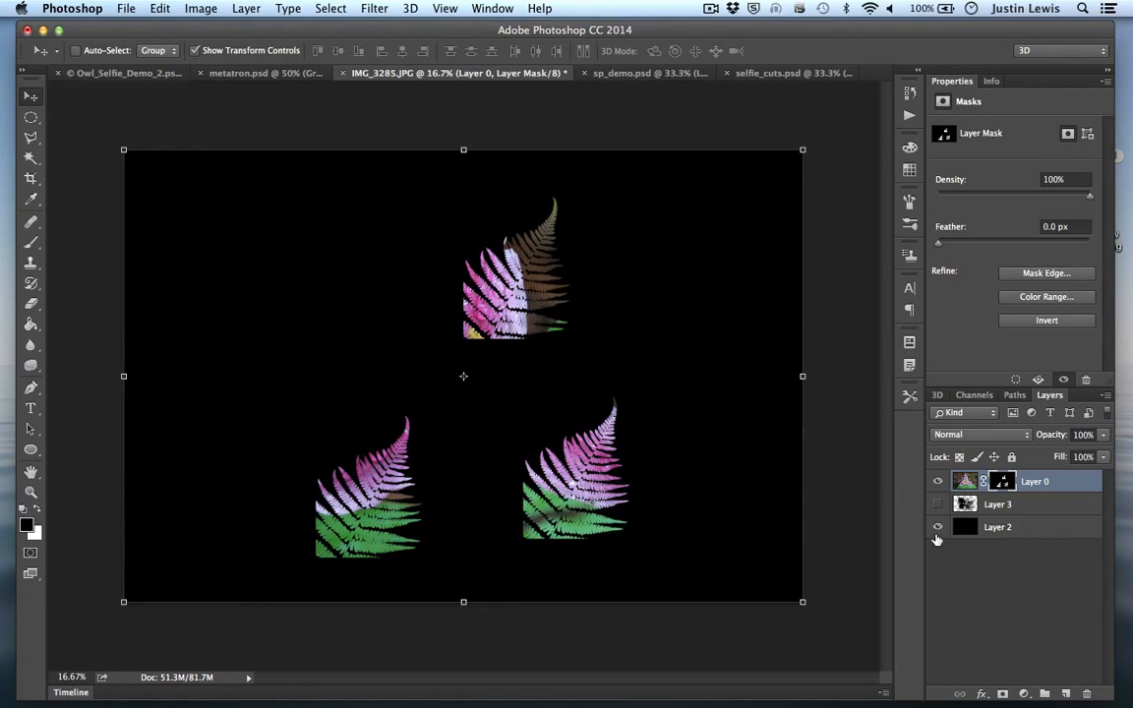
left_click(938, 529)
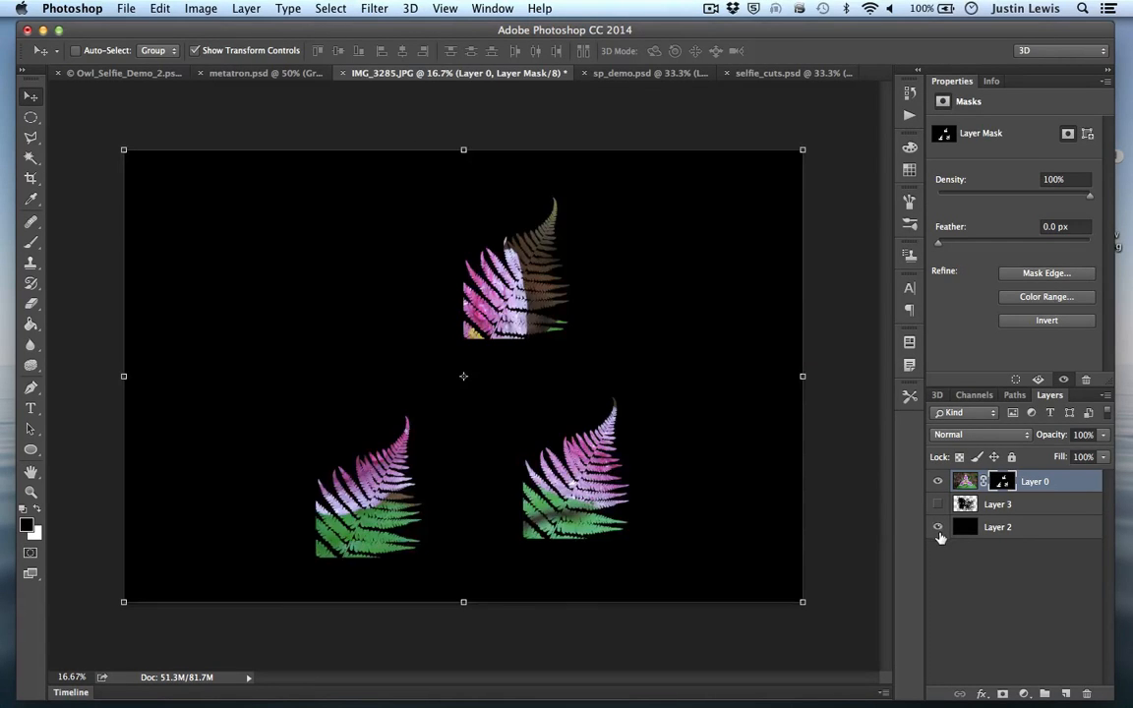
- Compare the Owl_Selfie_Demo_2.psd composite with the flower ferns and the portrait in selfie_cuts.psd
left_click(118, 70)
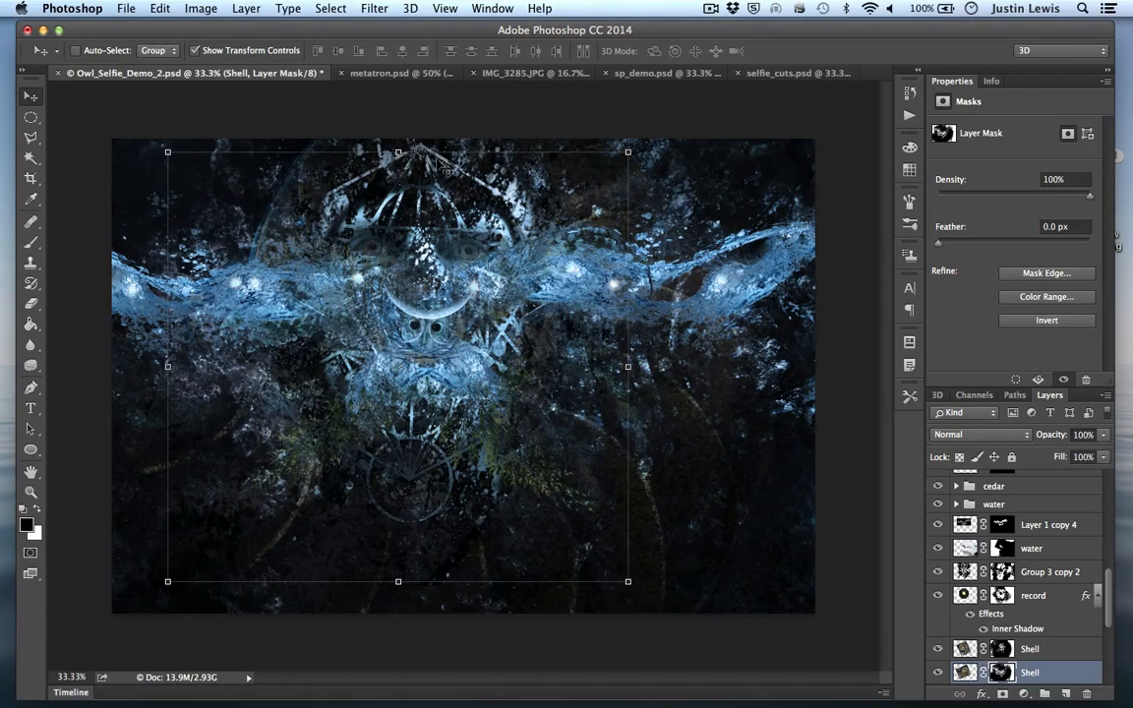
left_click(518, 72)
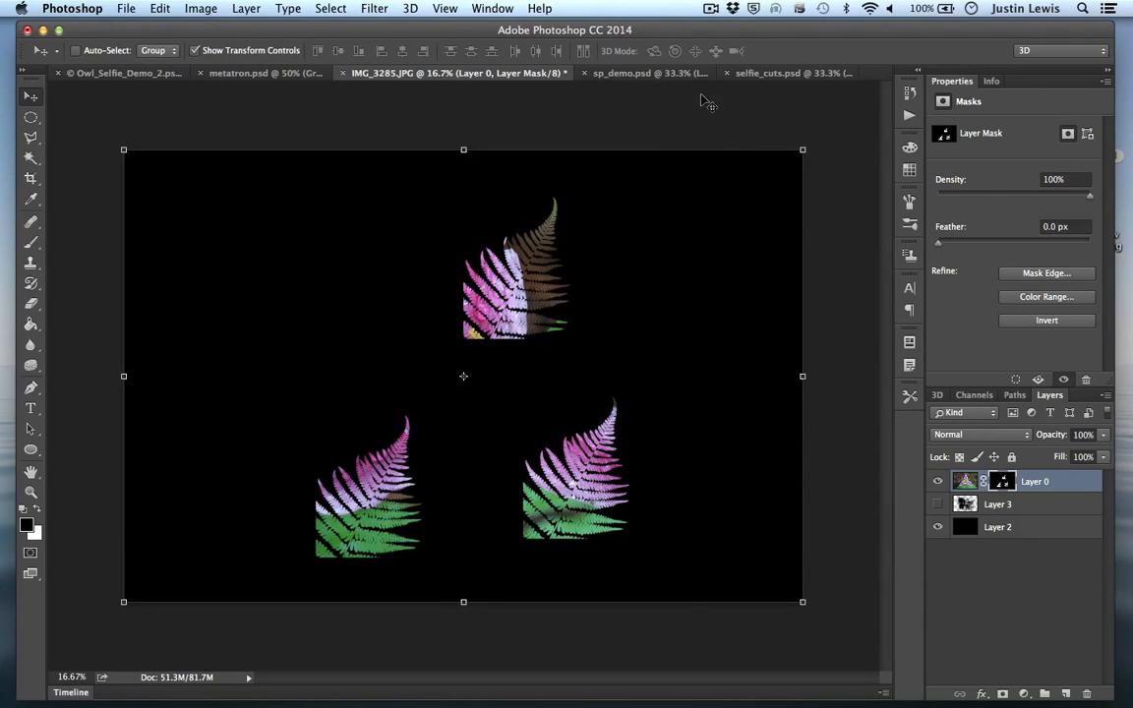
left_click(762, 74)
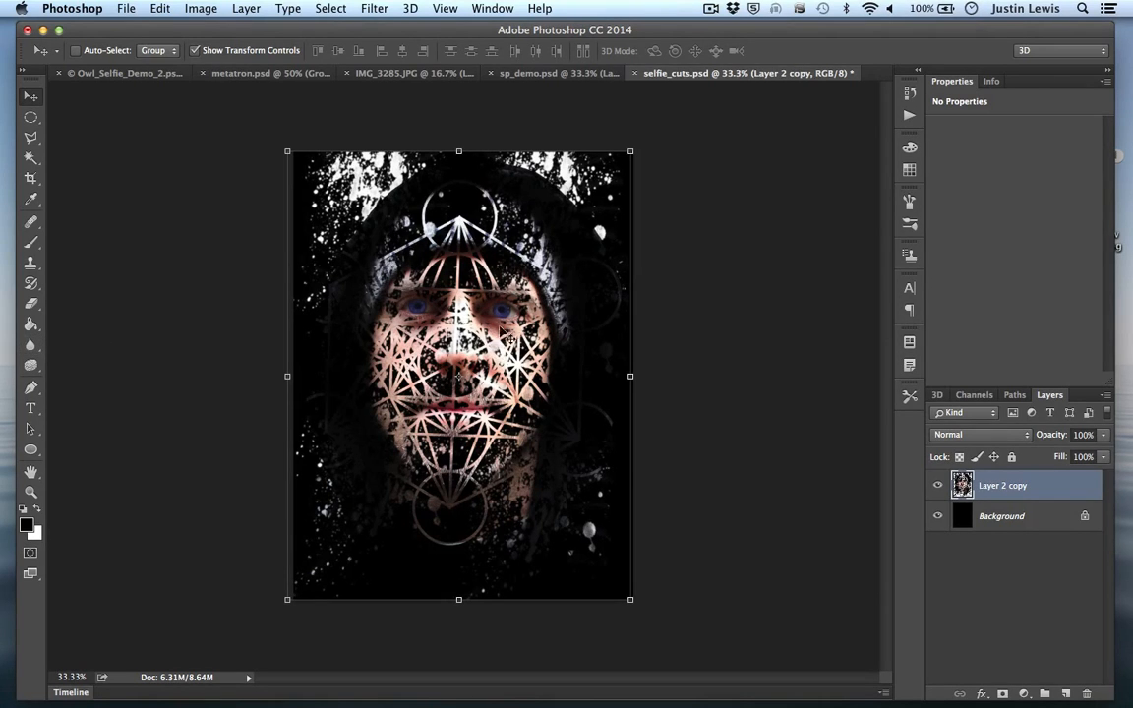
left_click(115, 73)
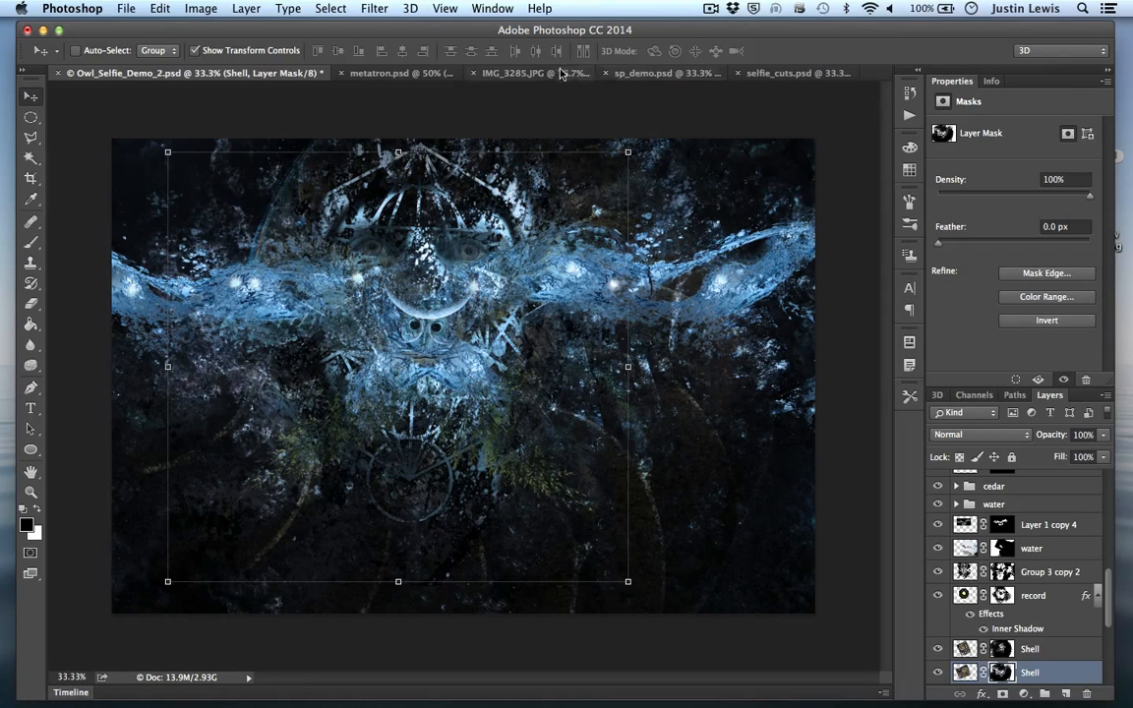
left_click(759, 73)
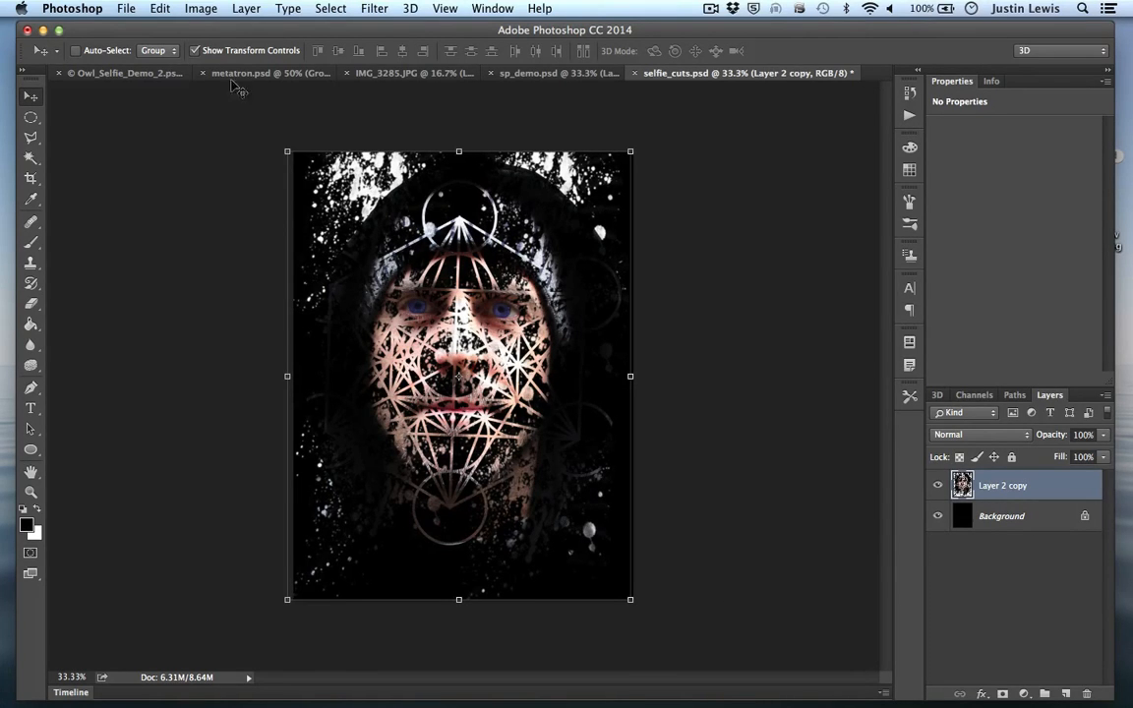
left_click(241, 10)
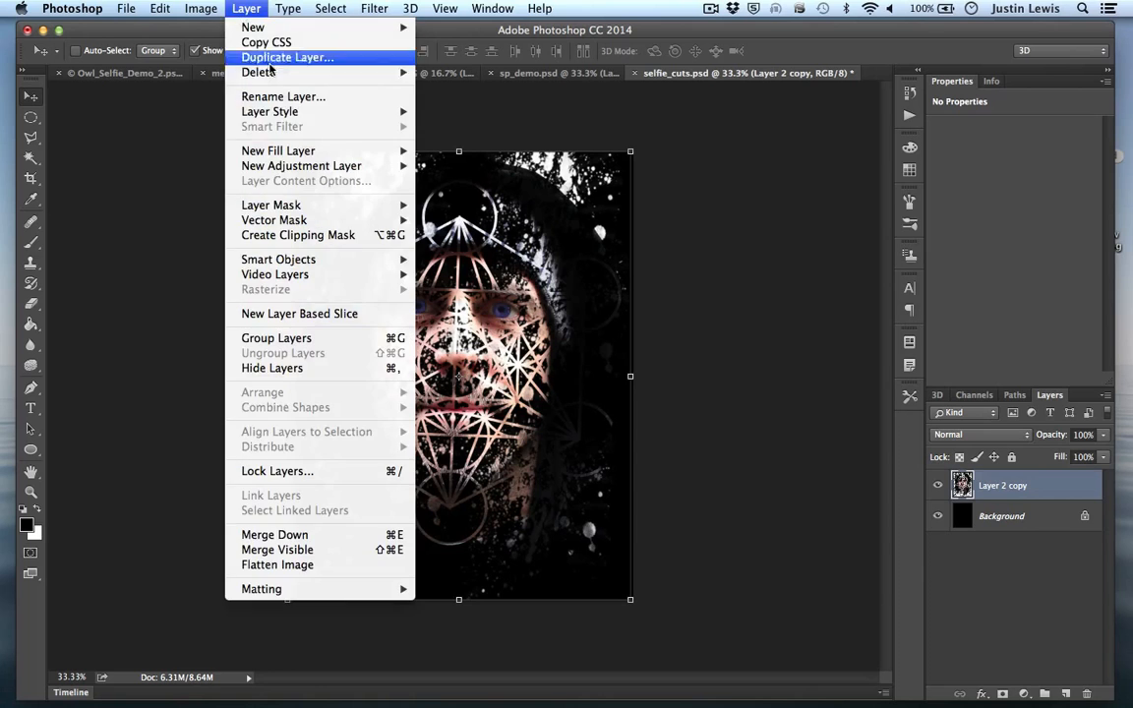
left_click(685, 367)
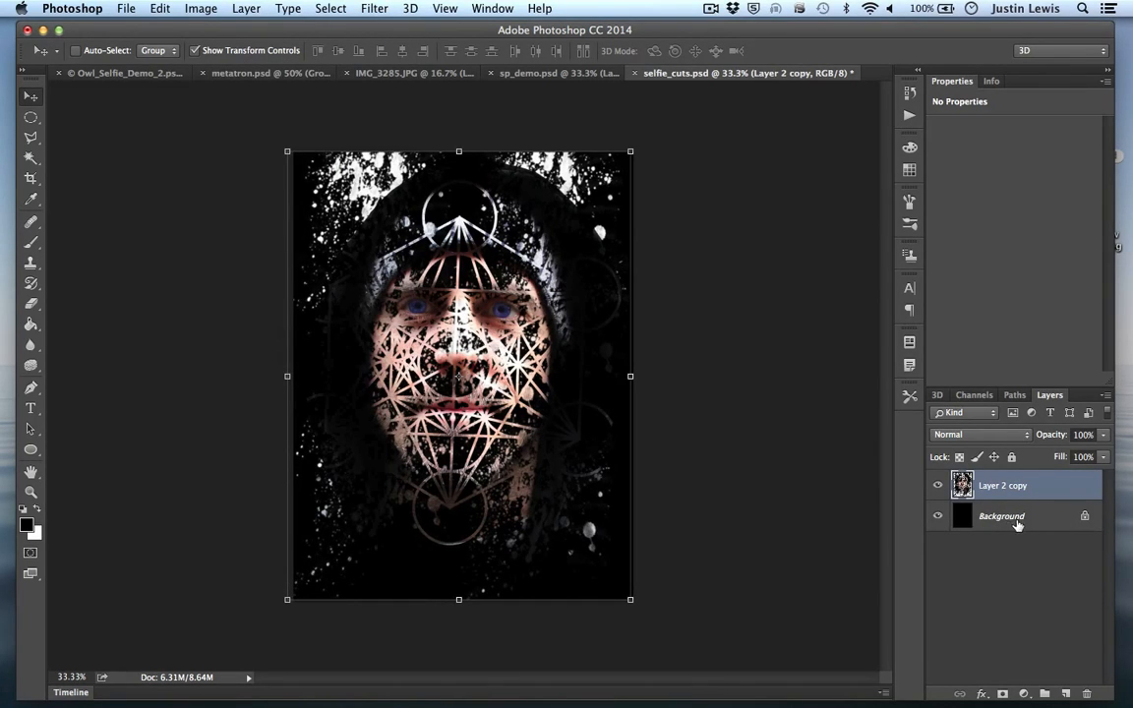
- Convert the locked Background of selfie_cuts.psd into a regular layer and check the portrait with it hidden and shown
double_click(1018, 525)
key("Return")
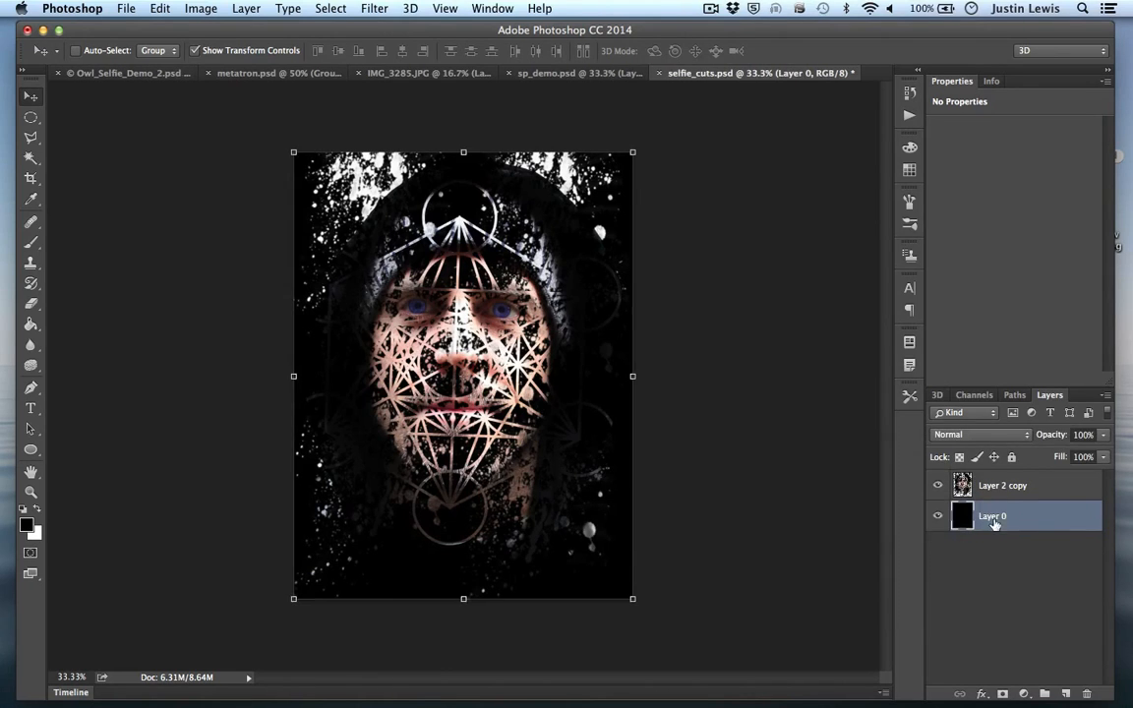
left_click(936, 517)
left_click(938, 518)
left_click(937, 518)
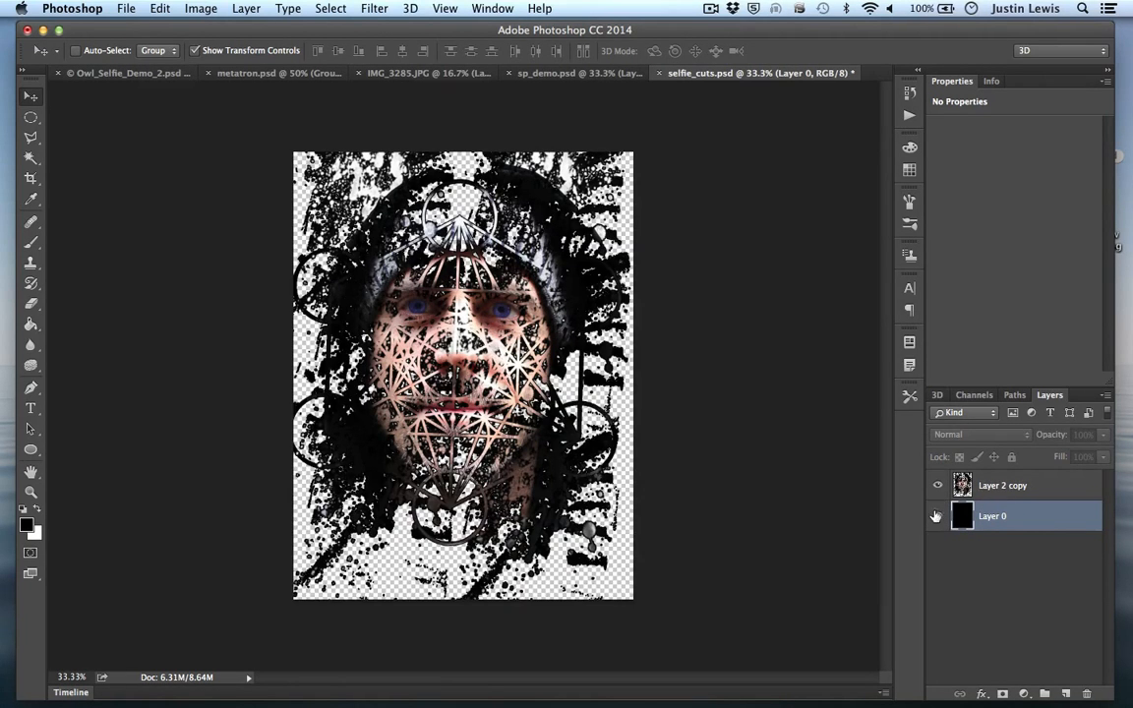
left_click(936, 517)
- Merge Layer 2 copy with the black layer beneath it, check the merged layer, and undo the merge
left_click(999, 486, "shift")
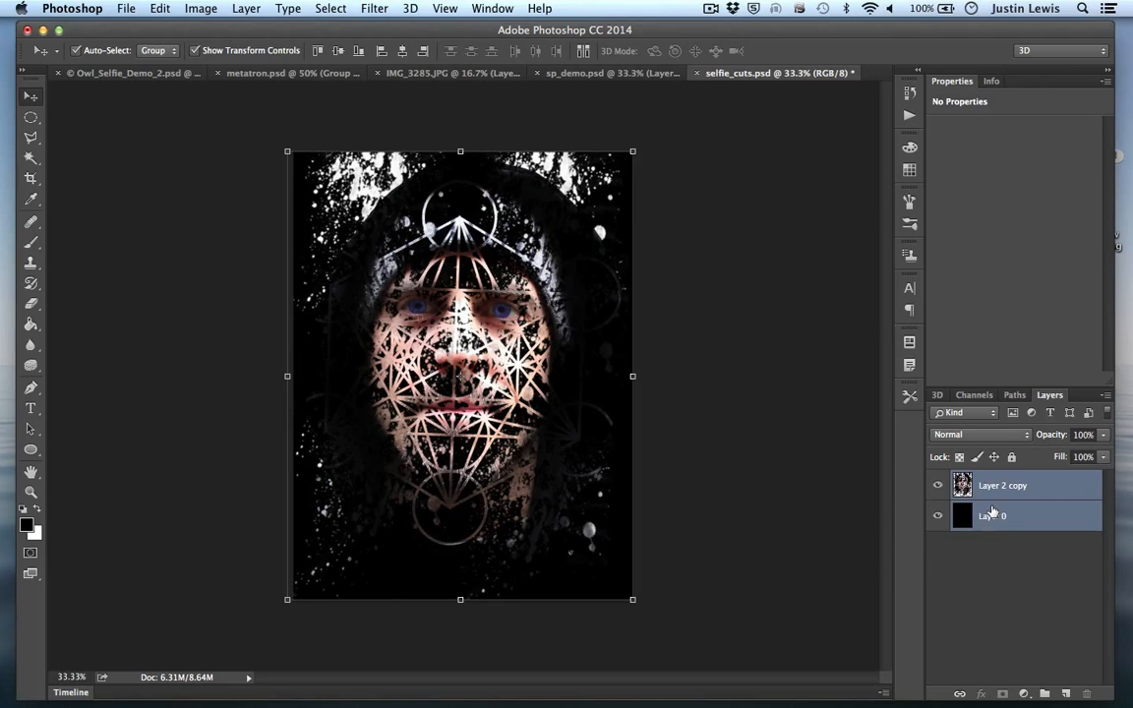
key("super+e")
left_click(938, 485)
left_click(938, 485)
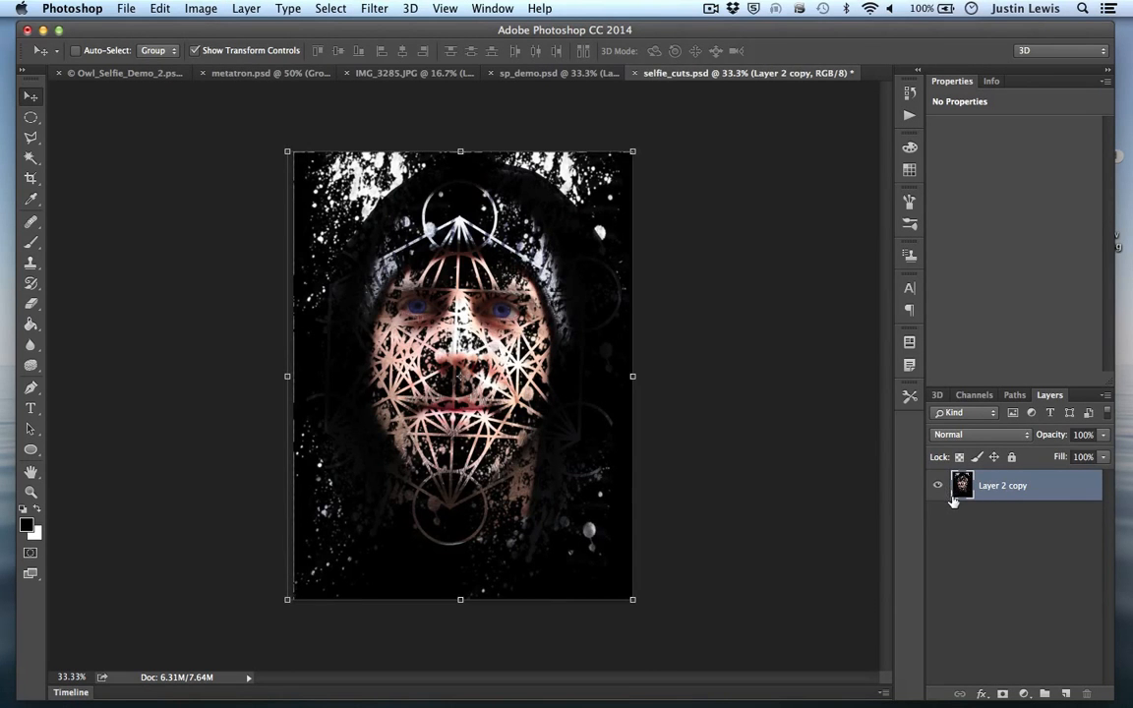
key("super+z")
- Hide the black layer beneath the portrait and move the Layer 2 copy cut-out slightly to the right
left_click(937, 516)
left_click(937, 485)
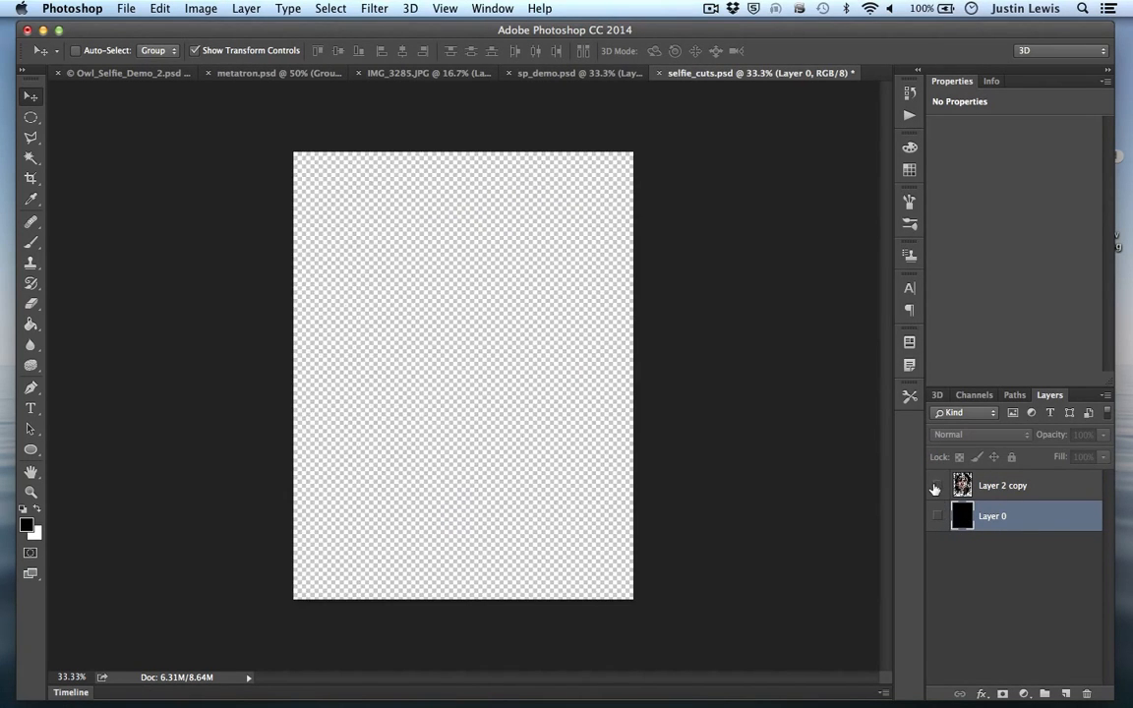
left_click(938, 485)
left_click(937, 484)
left_click(937, 484)
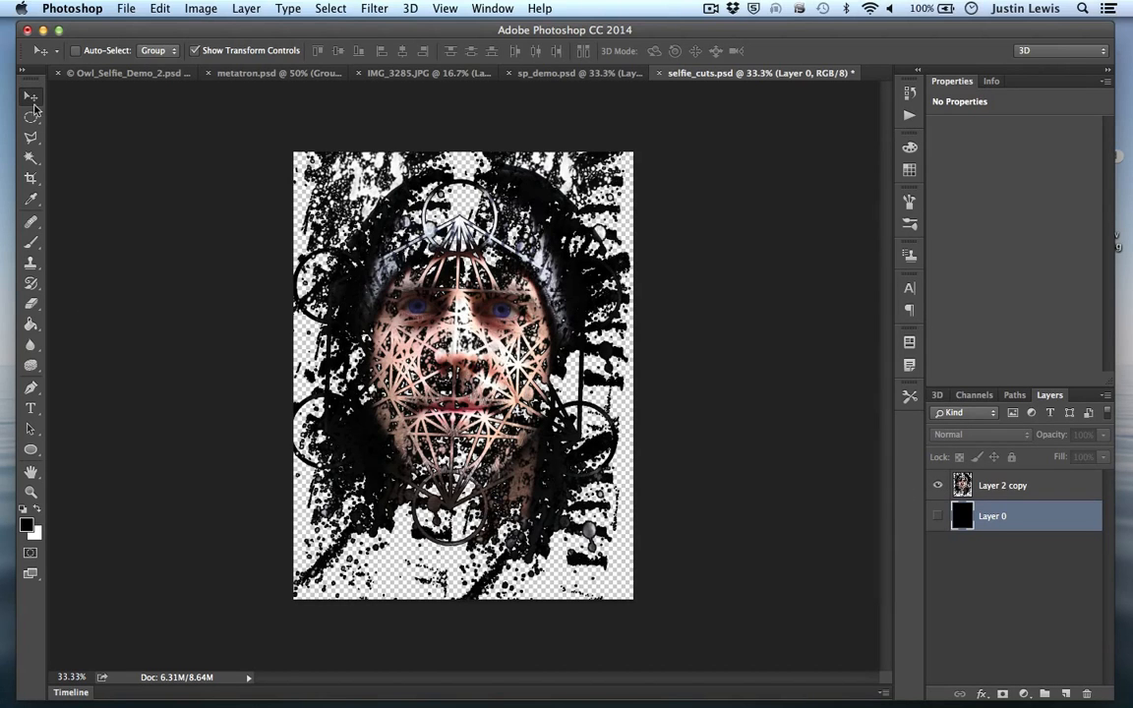
left_click(1097, 478)
mouse_move(433, 343)
left_mouse_down()
mouse_move(436, 358)
mouse_move(436, 342)
left_mouse_up()
- In Owl_Selfie_Demo_2.psd, turn off the transform controls and hide all layers except the upper Woods and Shell 1
left_click(138, 74)
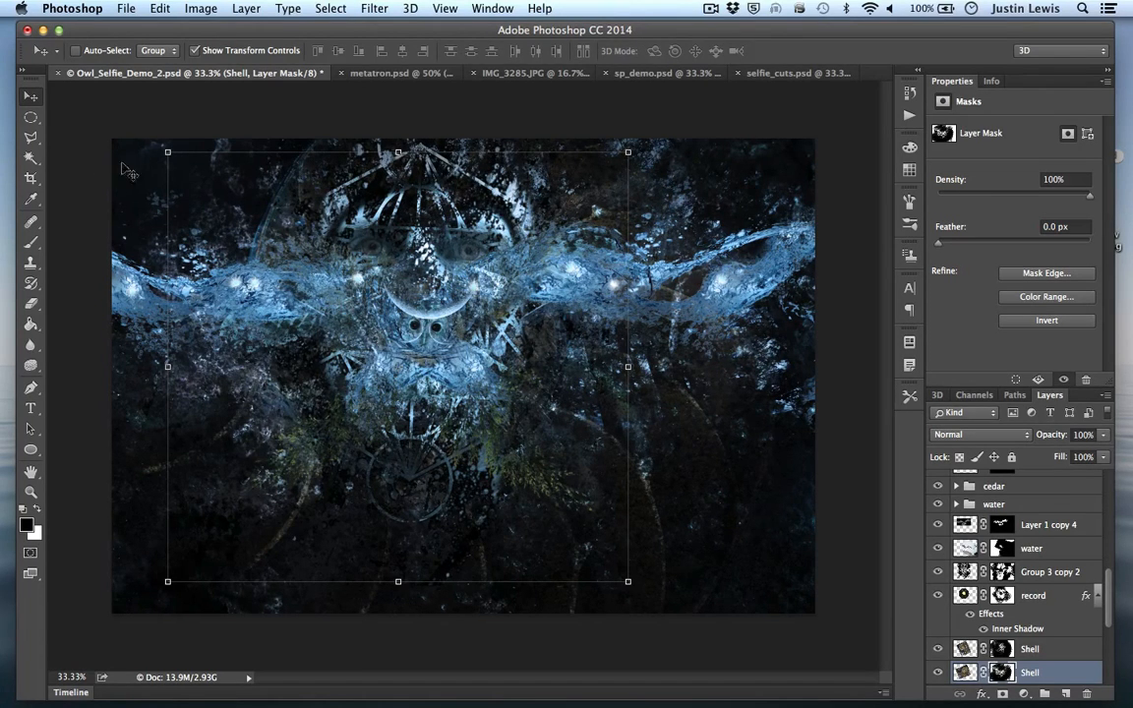
left_click(195, 50)
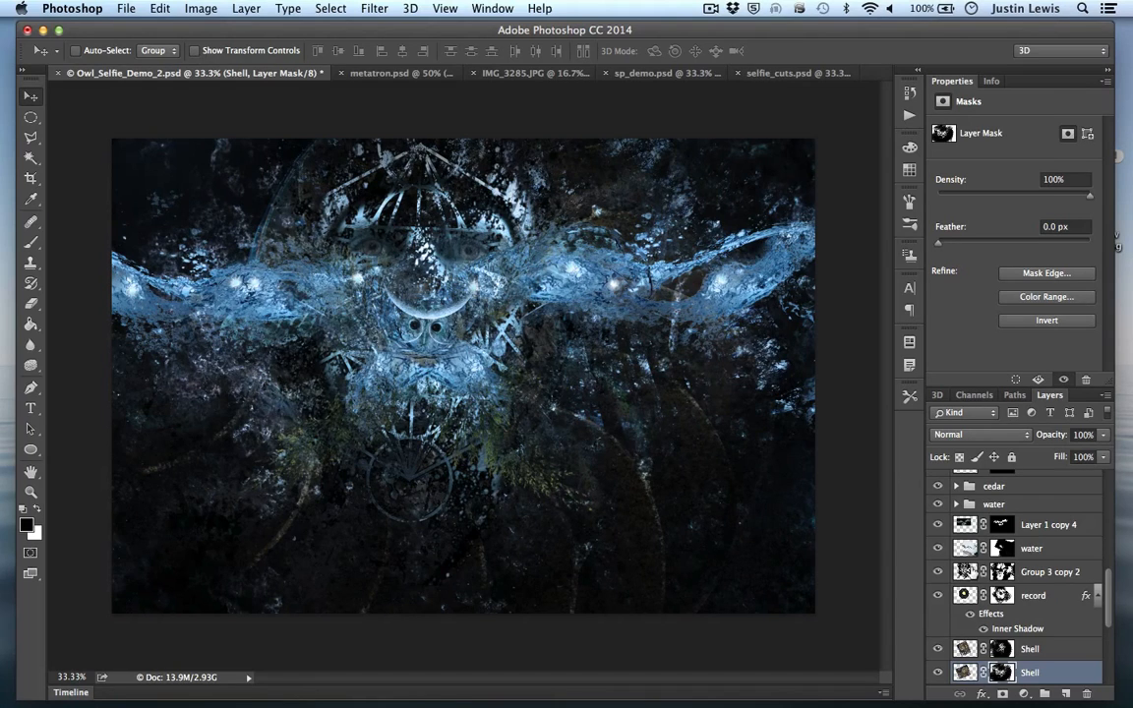
scroll(1111, 603, "up", 20)
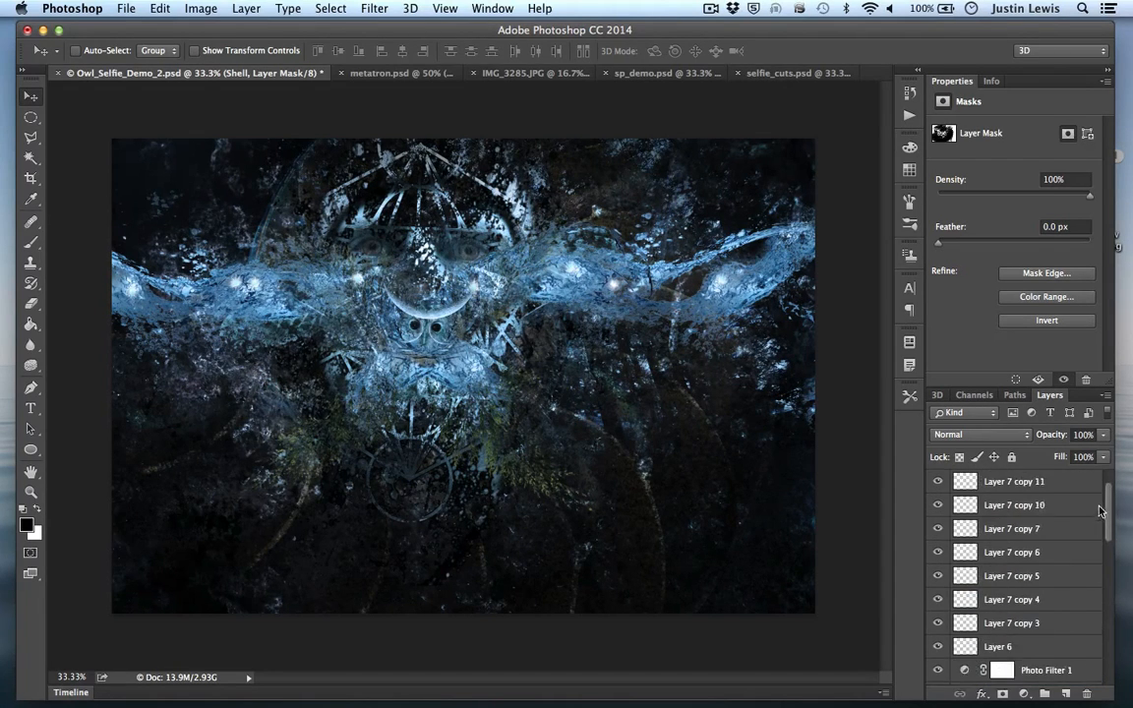
left_click_drag(937, 481, 931, 683)
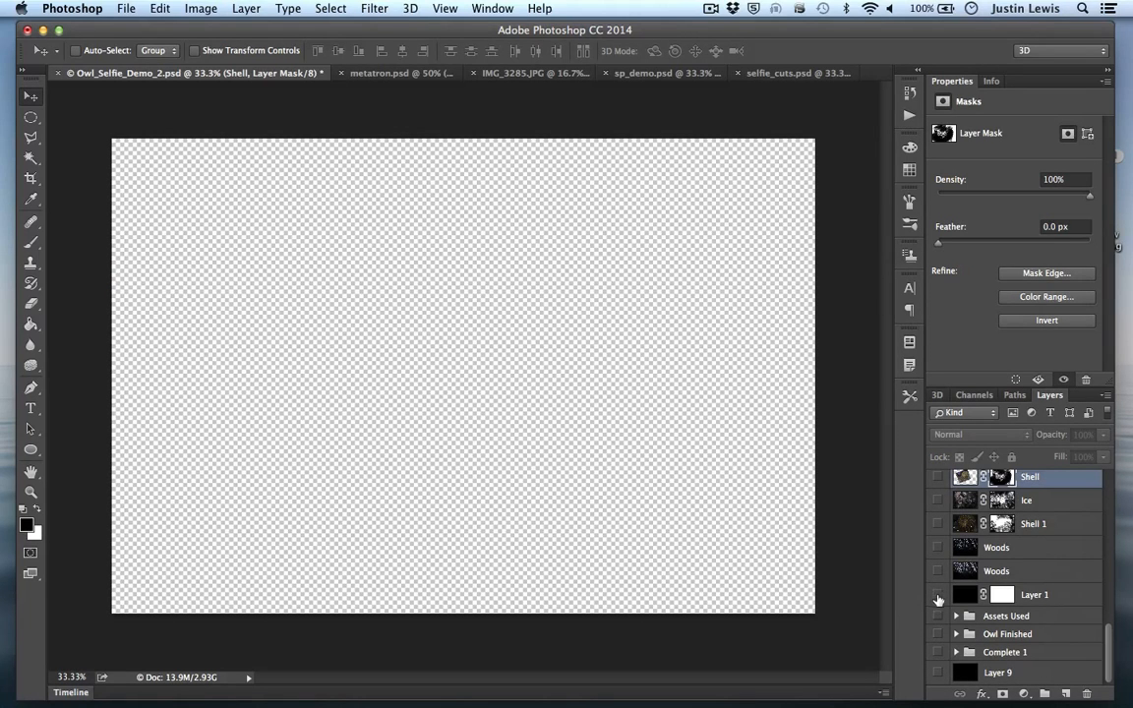
left_click(937, 548)
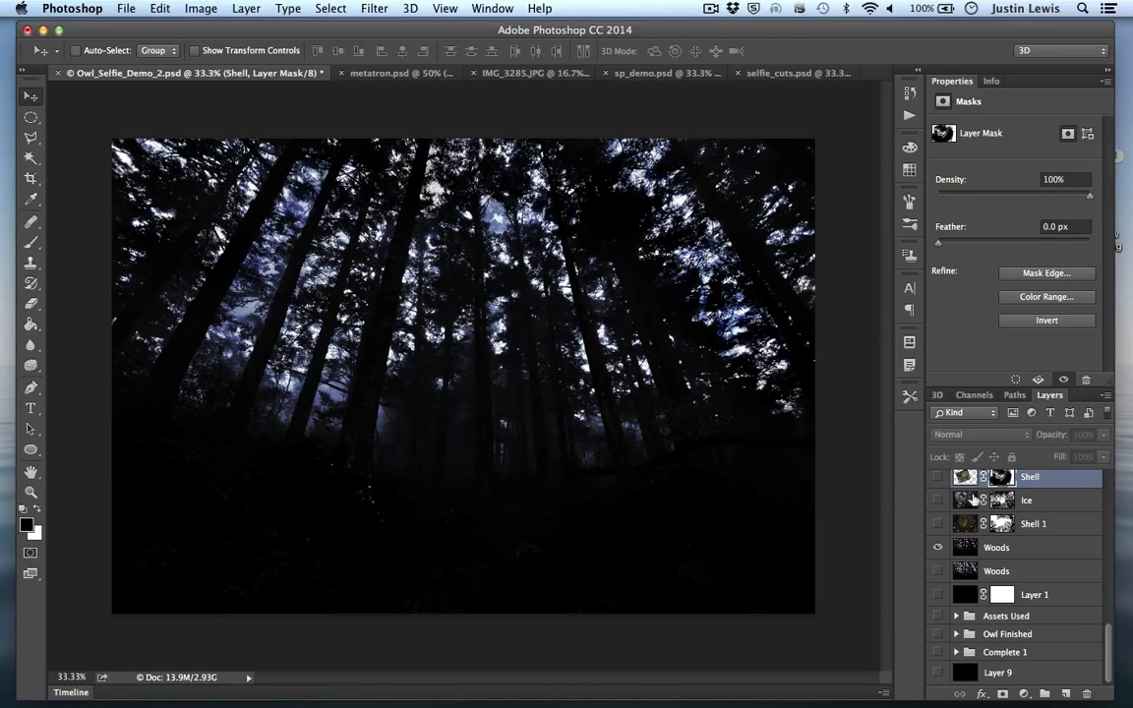
left_click(935, 527)
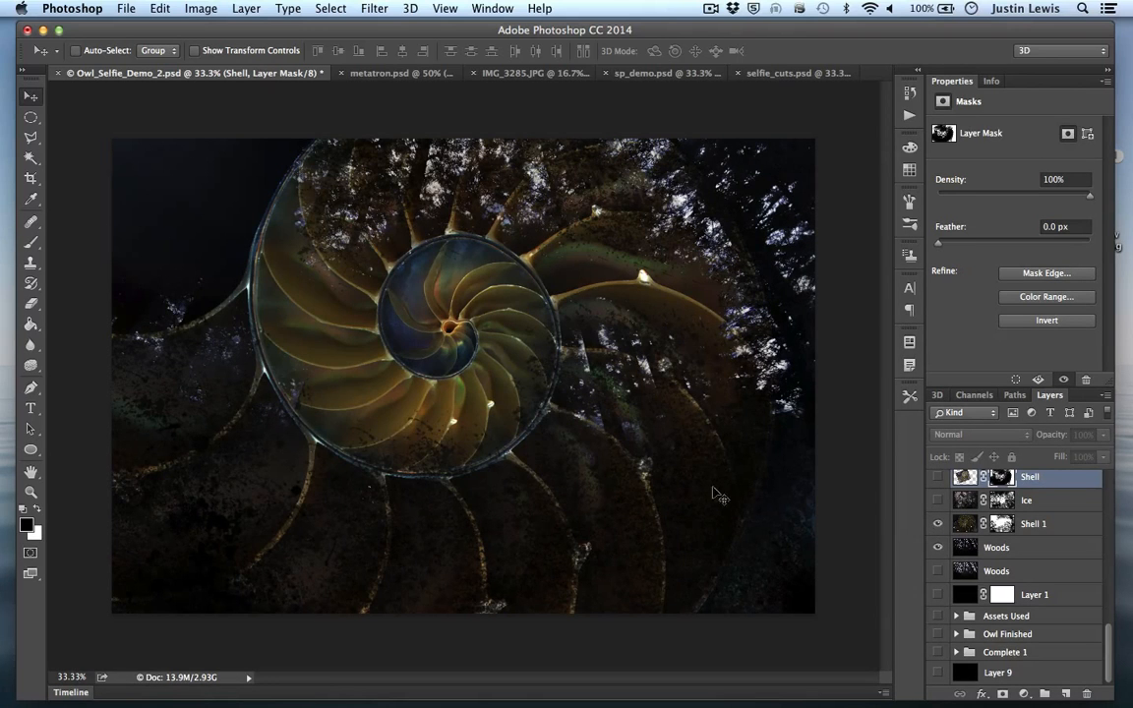
- Review the fern silhouette in sp_demo.psd and the portrait in selfie_cuts.psd, and return to the owl composite
left_click(537, 70)
left_click(610, 73)
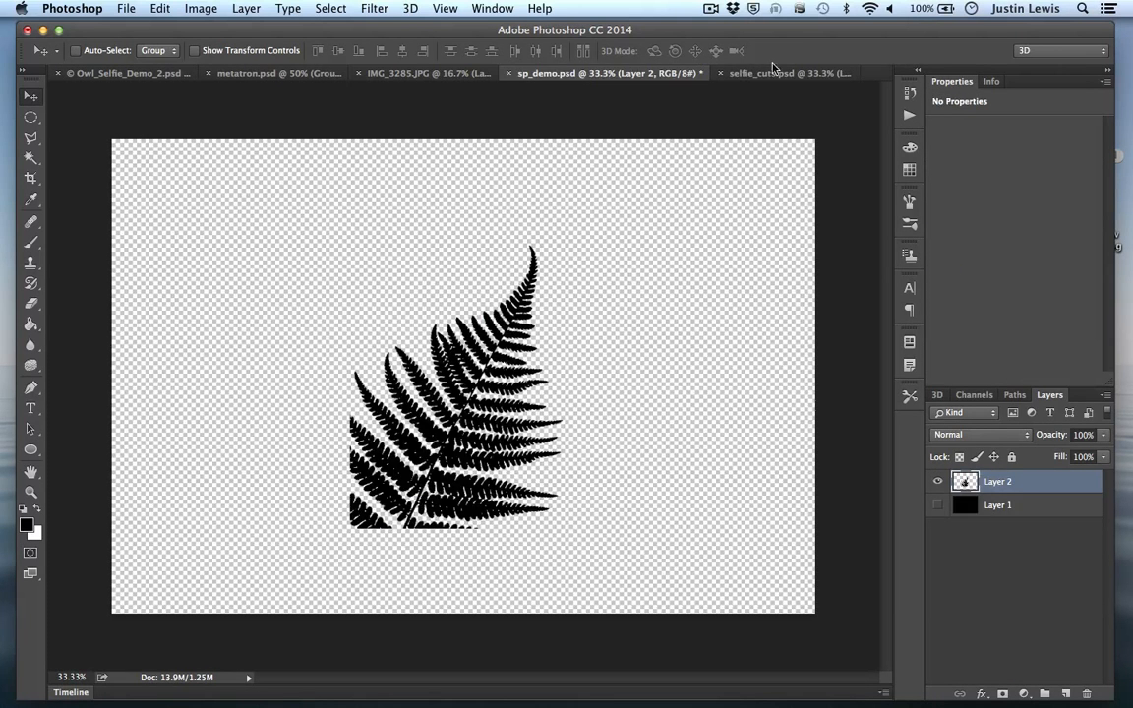
left_click(774, 74)
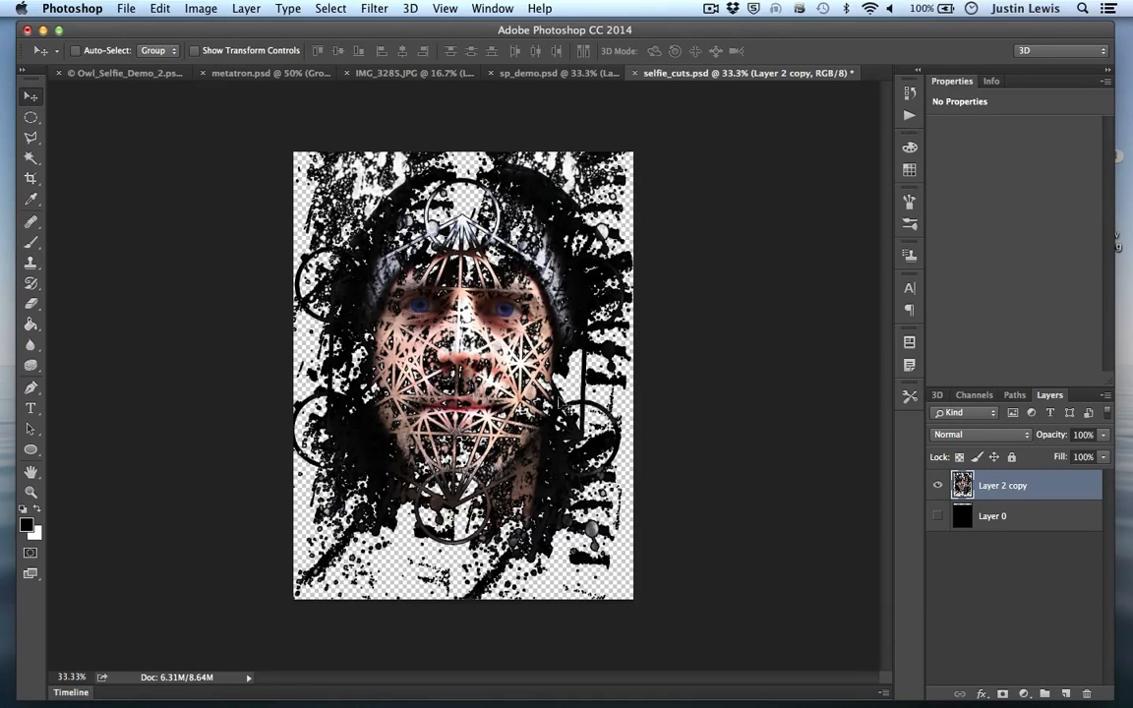
left_click(138, 72)
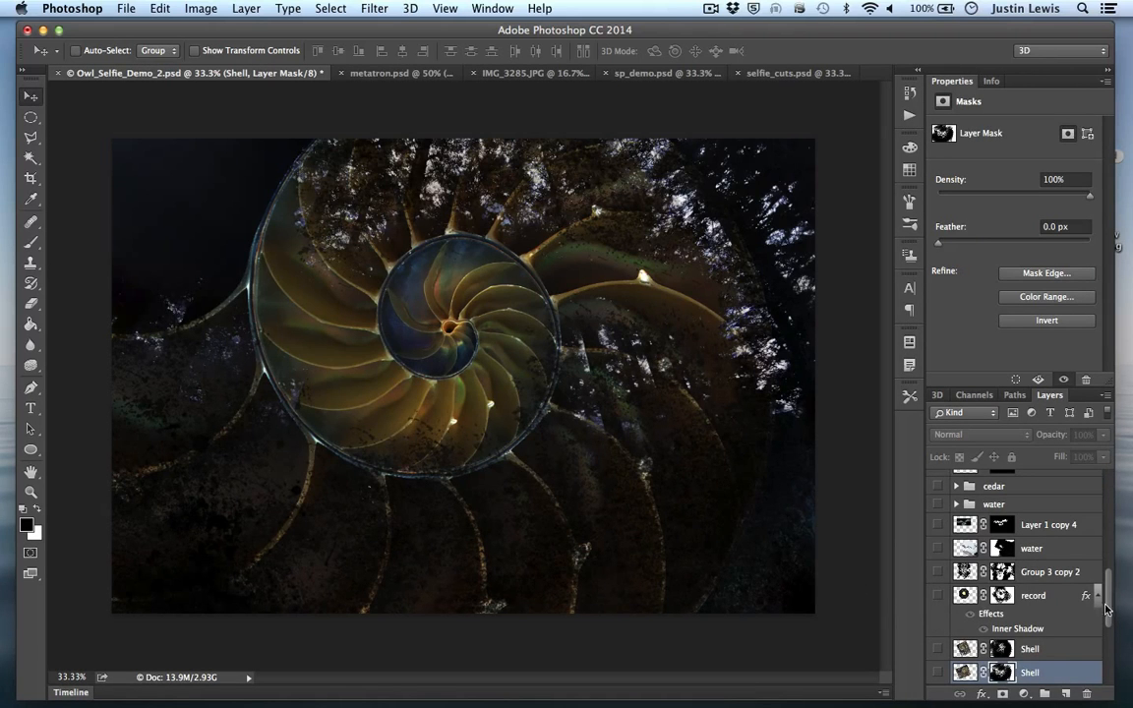
- Show the Ice layer and check its mask by inverting it and restoring it twice
left_click_drag(1105, 609, 1093, 646)
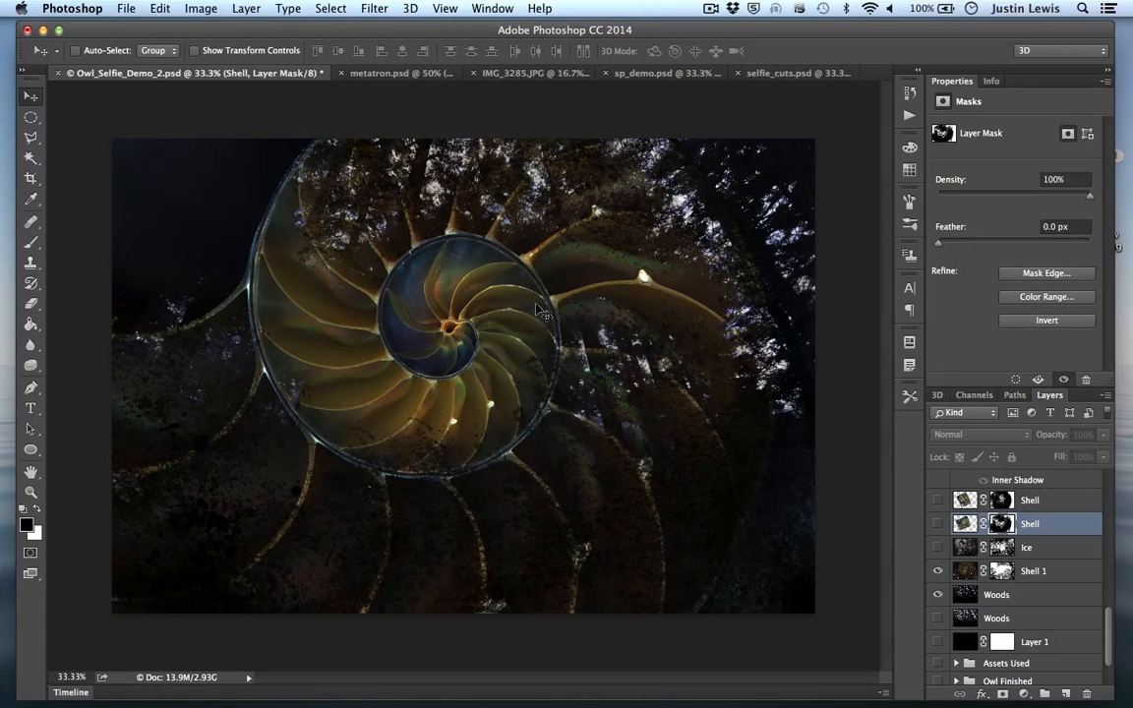
left_click(937, 547)
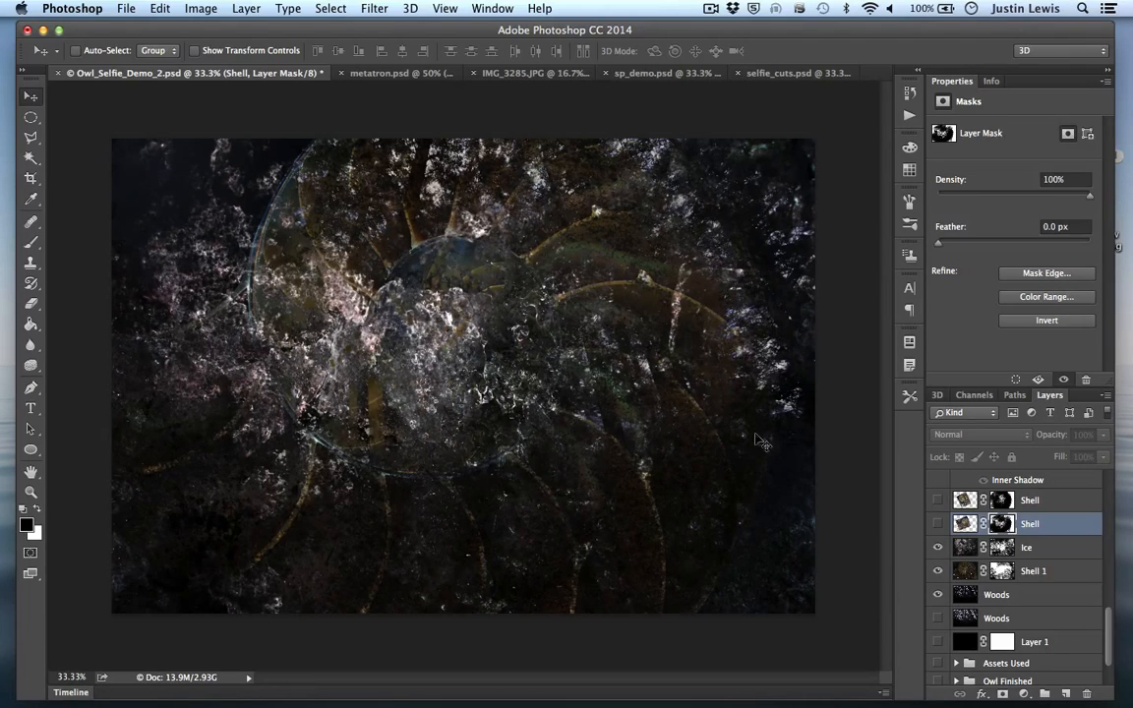
left_click(1001, 547)
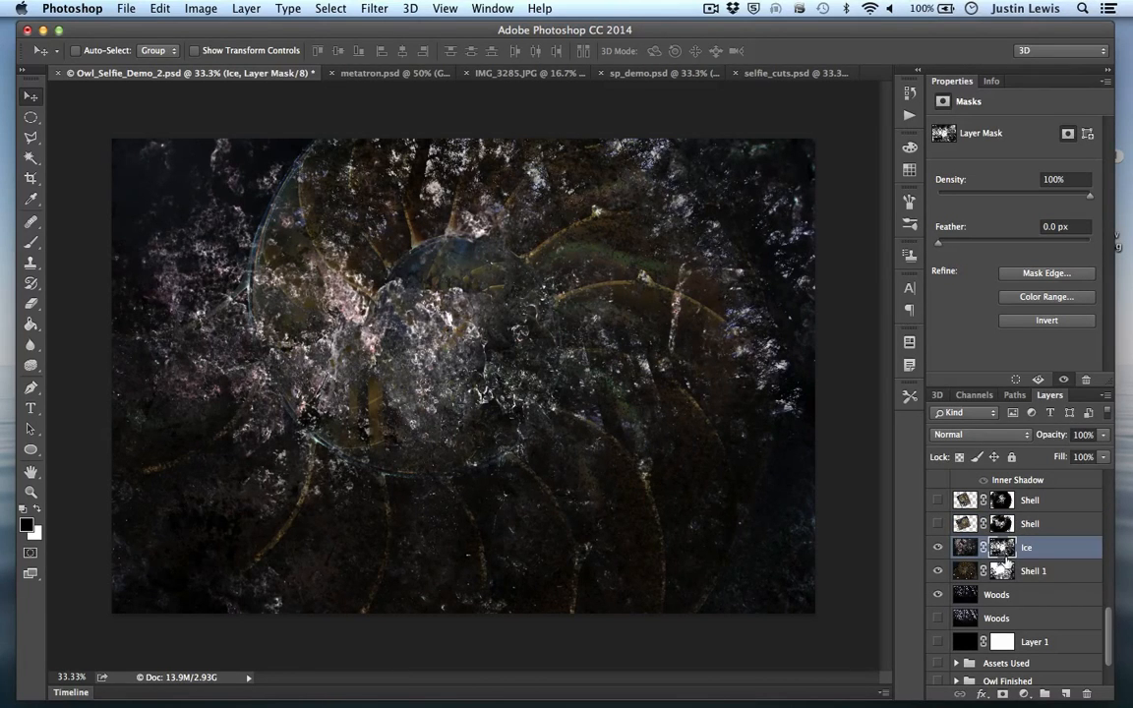
key("super+i")
key("super+i")
key("super+i")
key("super+i")
- Show the Shell layer directly above Ice with its mask active, and bring up the fern in sp_demo.psd
left_click(938, 526)
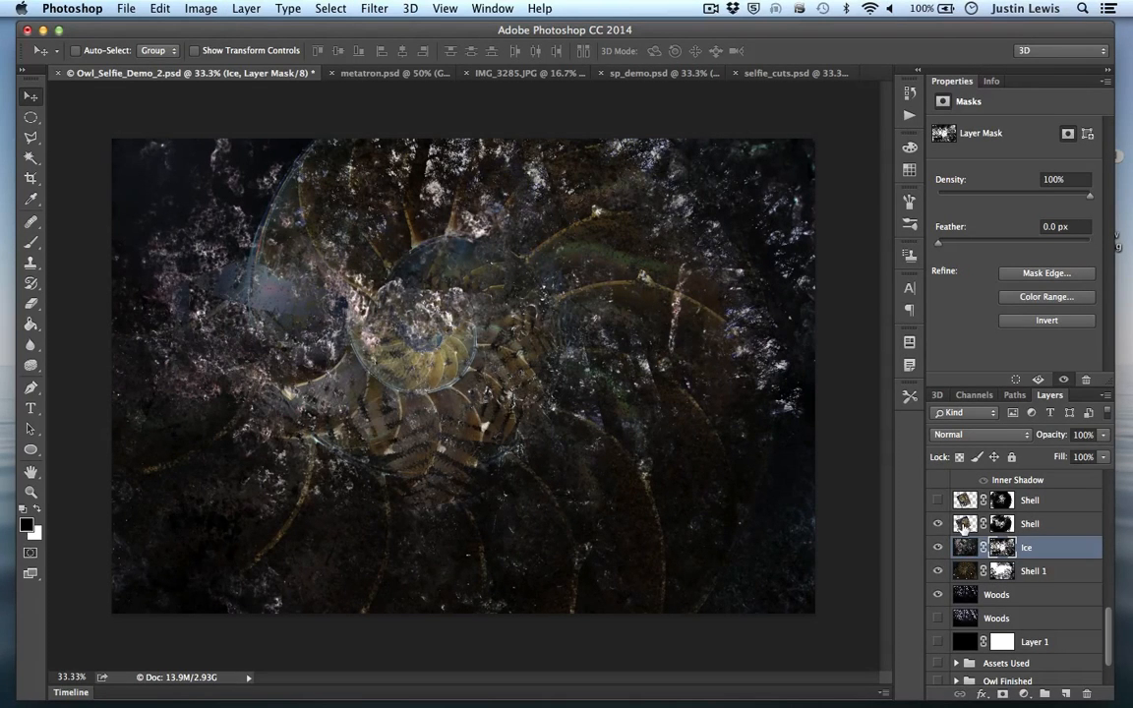
left_click(1000, 526)
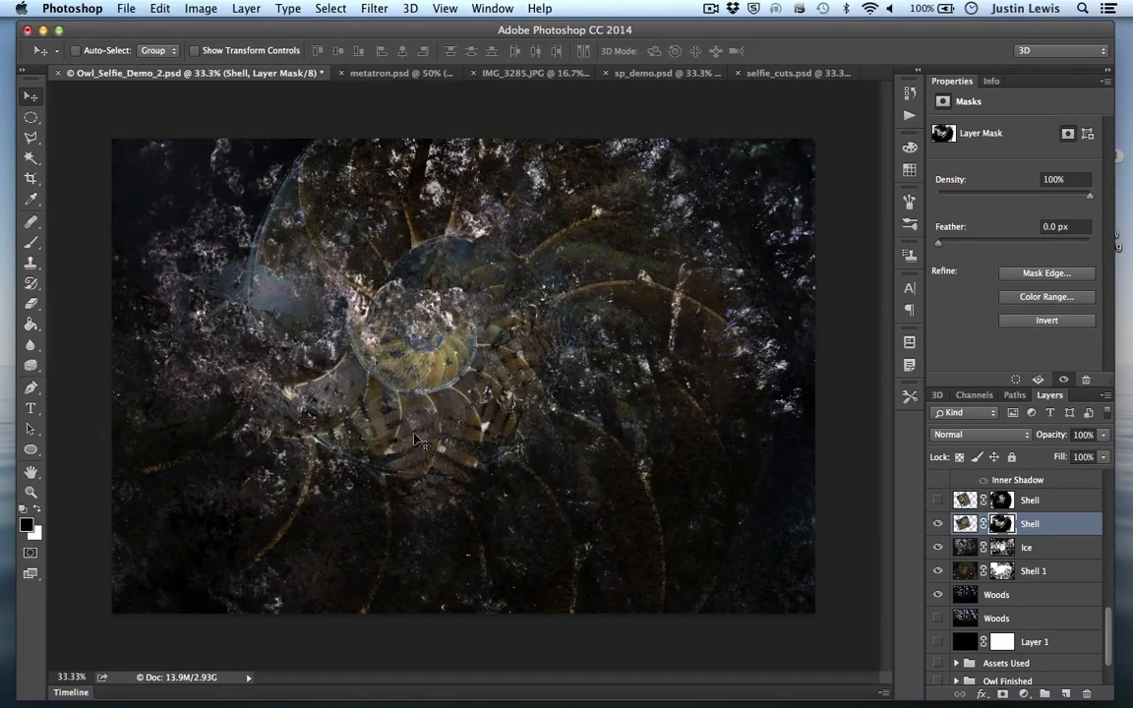
left_click(634, 73)
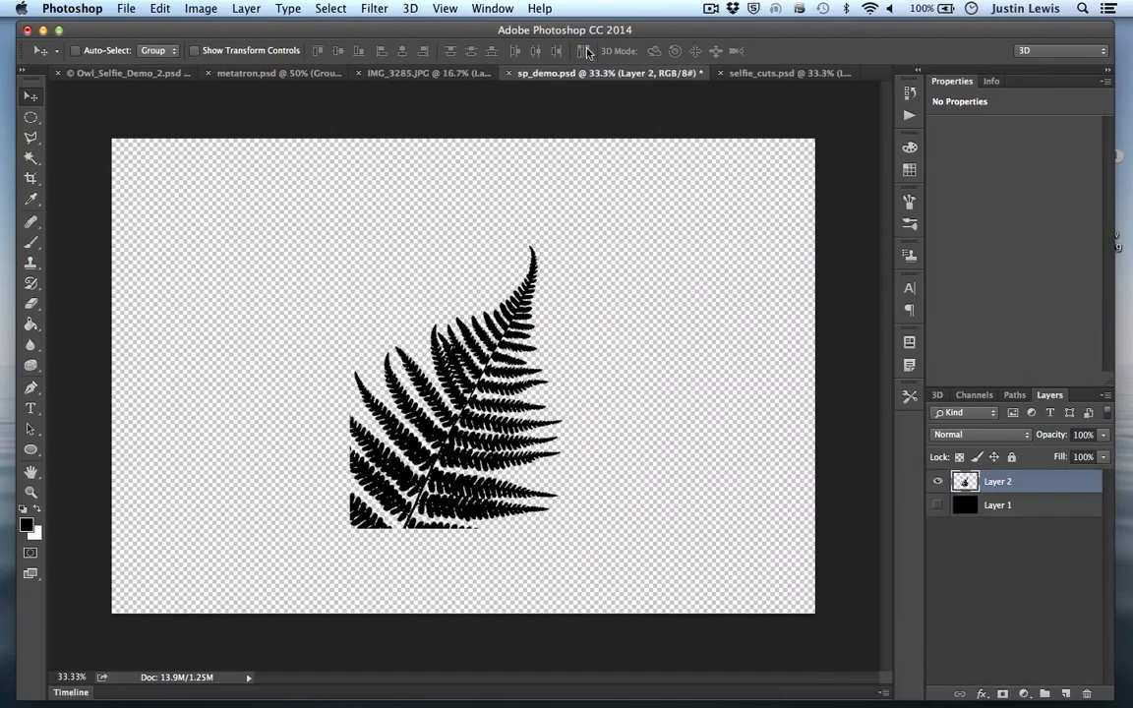
- Review the fern-masked photo in IMG_3285.JPG, return to the owl composite and show the upper Shell layer
left_click(400, 77)
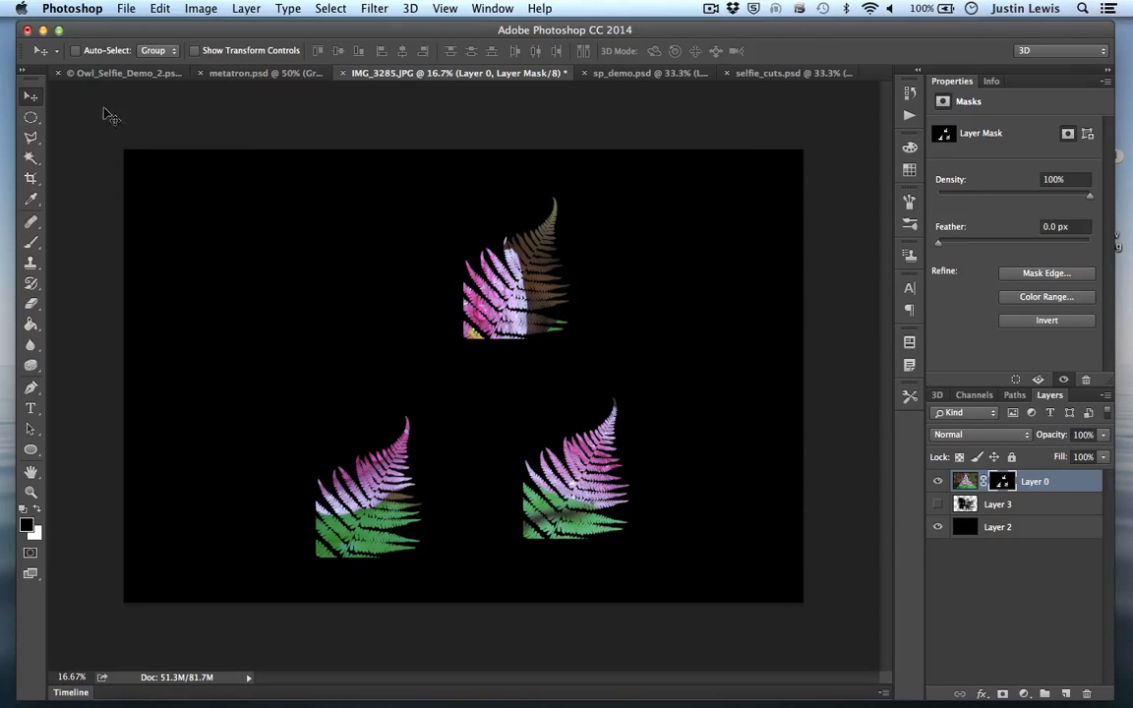
left_click(120, 73)
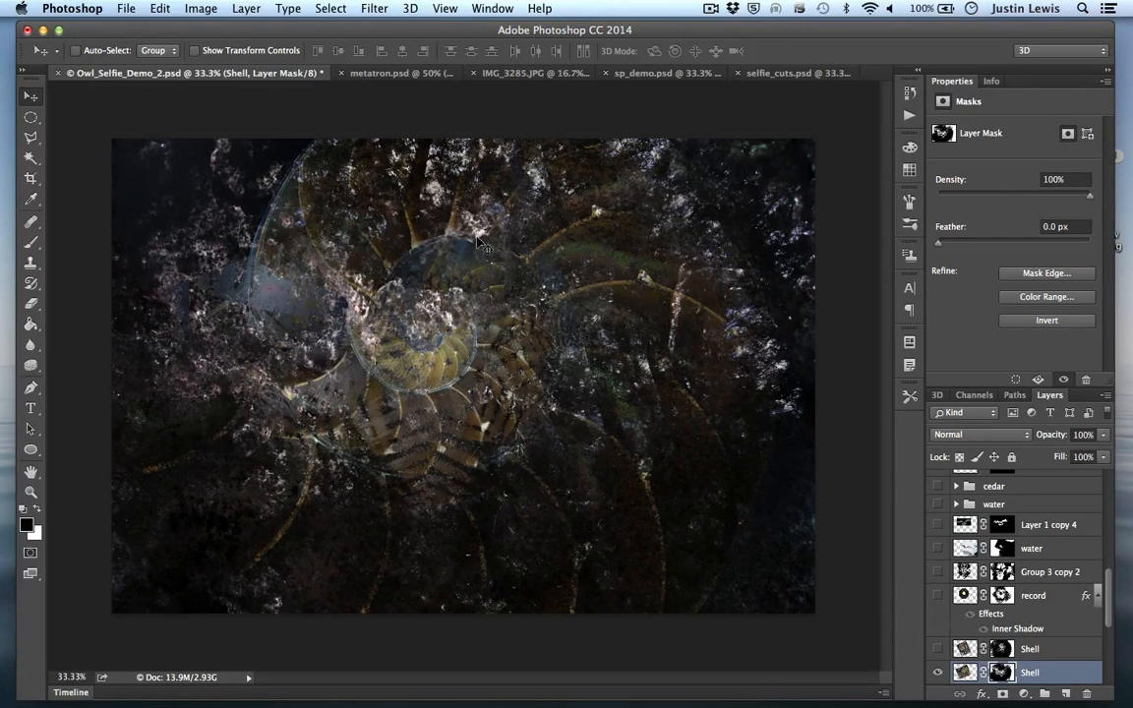
left_click(936, 650)
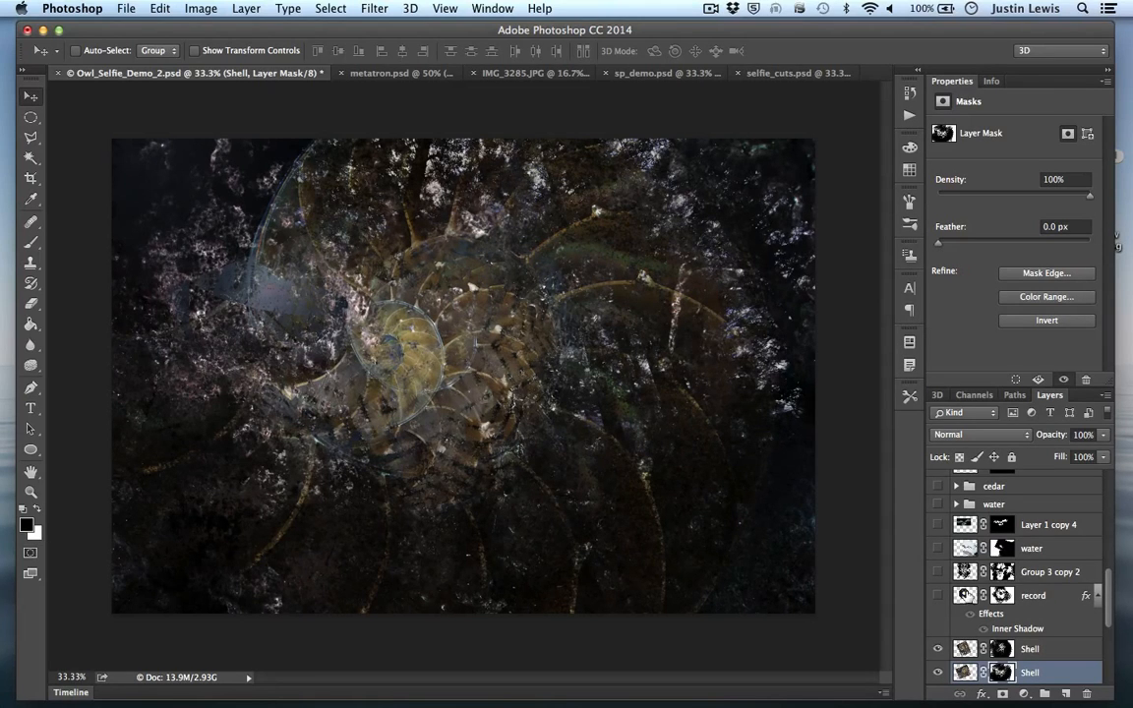
- Show the record layer, make its mask active, and compare the composite without and with the layer
left_click(937, 596)
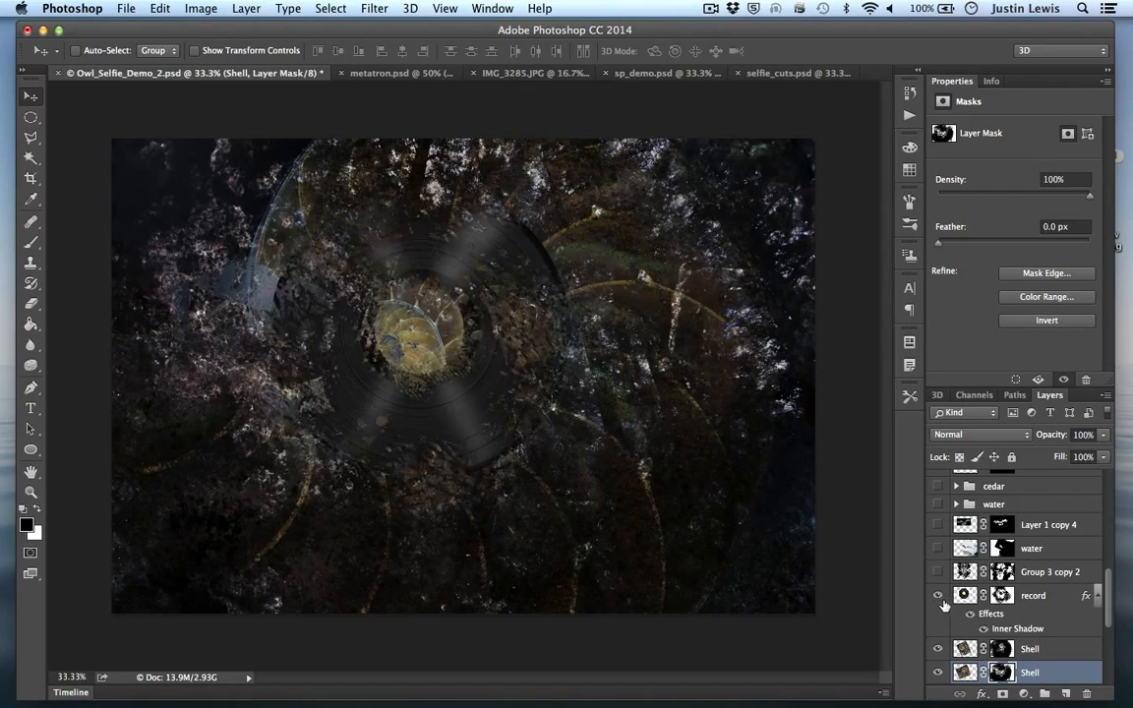
left_click(1002, 597)
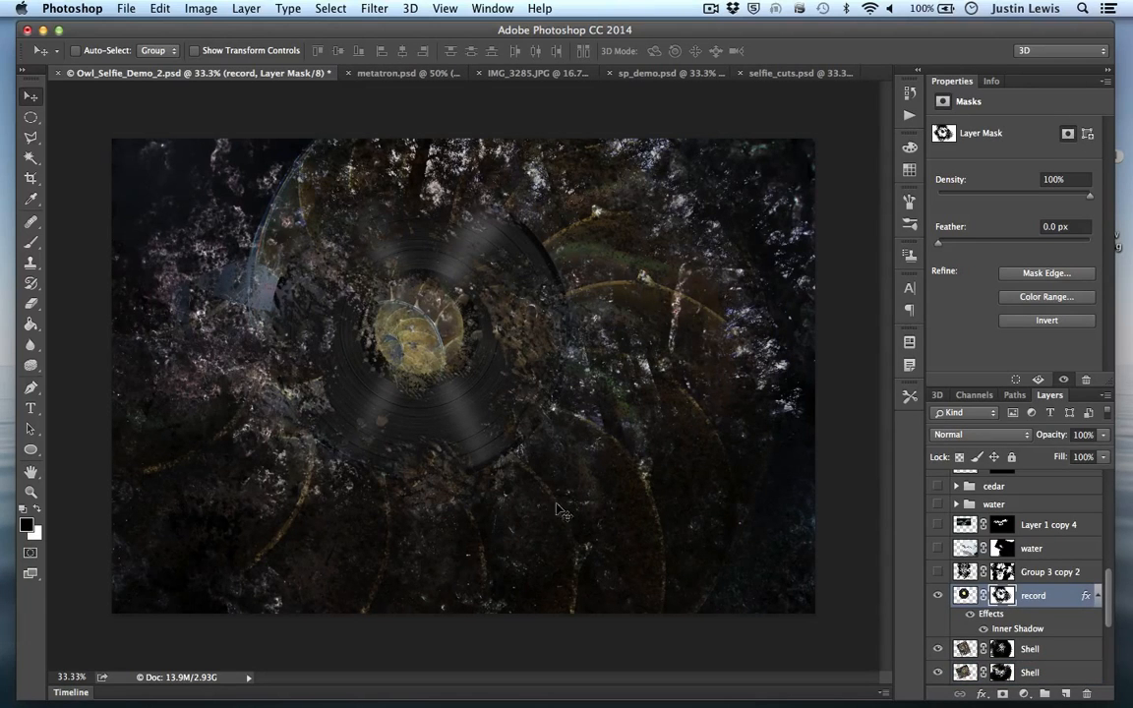
left_click(937, 597)
left_click(937, 597)
- Show Group 3 copy 2, and review IMG_3285.JPG and the selfie_cuts.psd portrait before returning to the owl composite
left_click(937, 573)
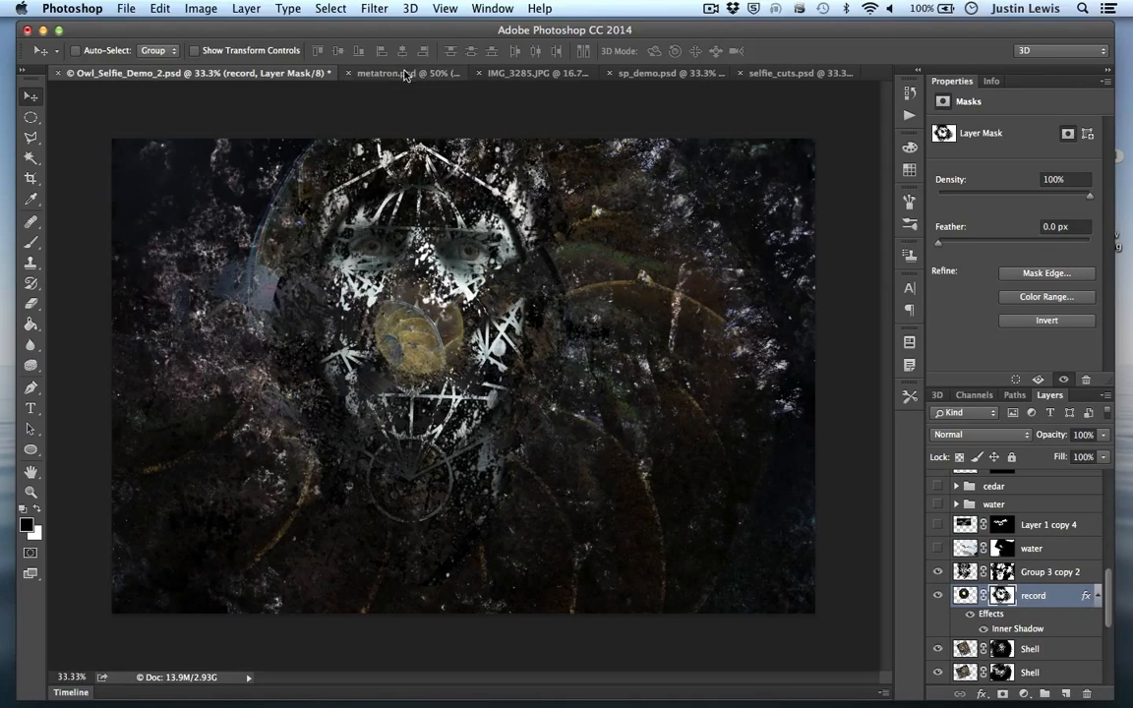
left_click(523, 72)
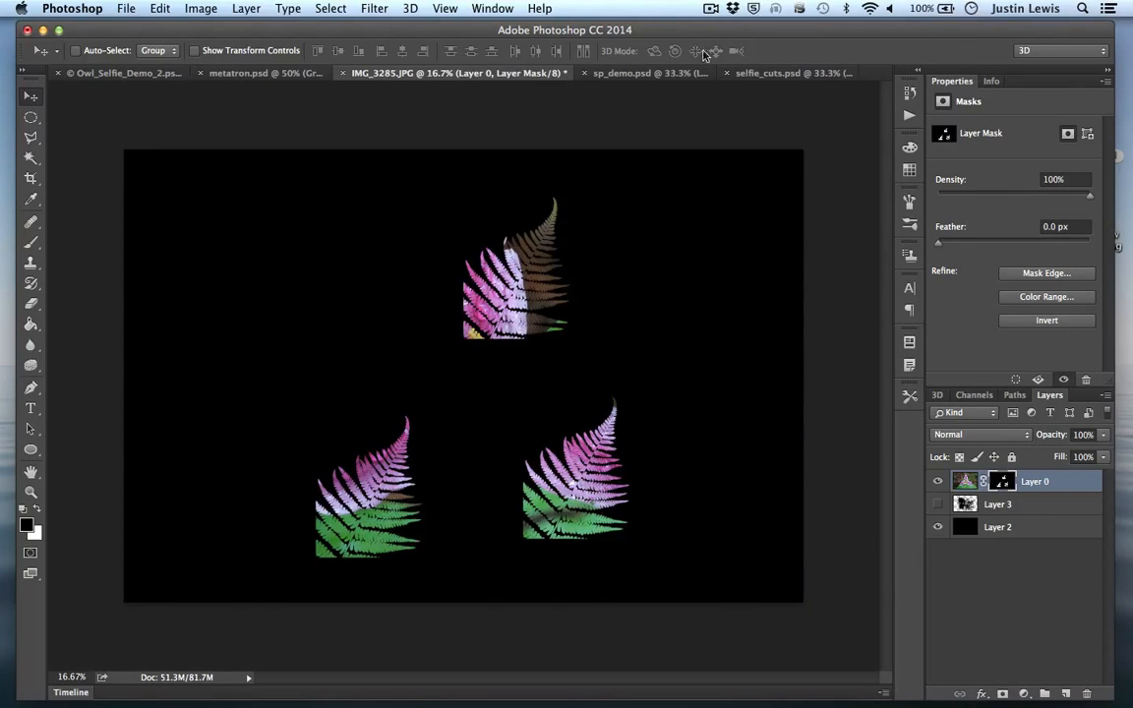
left_click(771, 74)
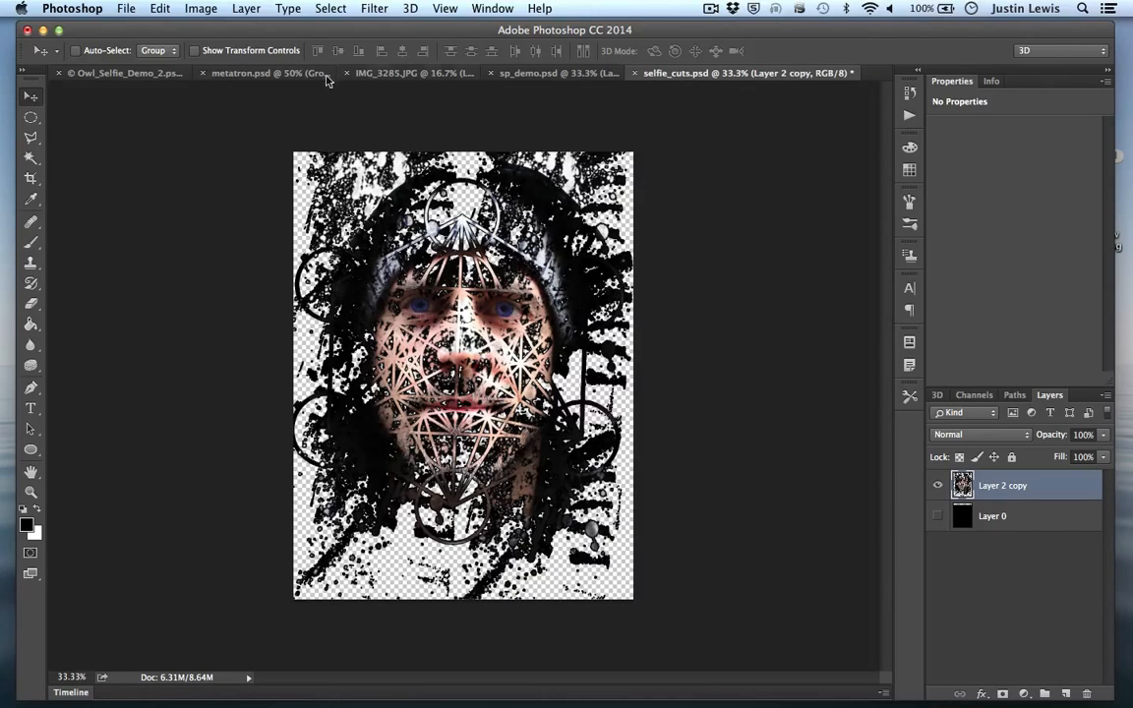
left_click(153, 79)
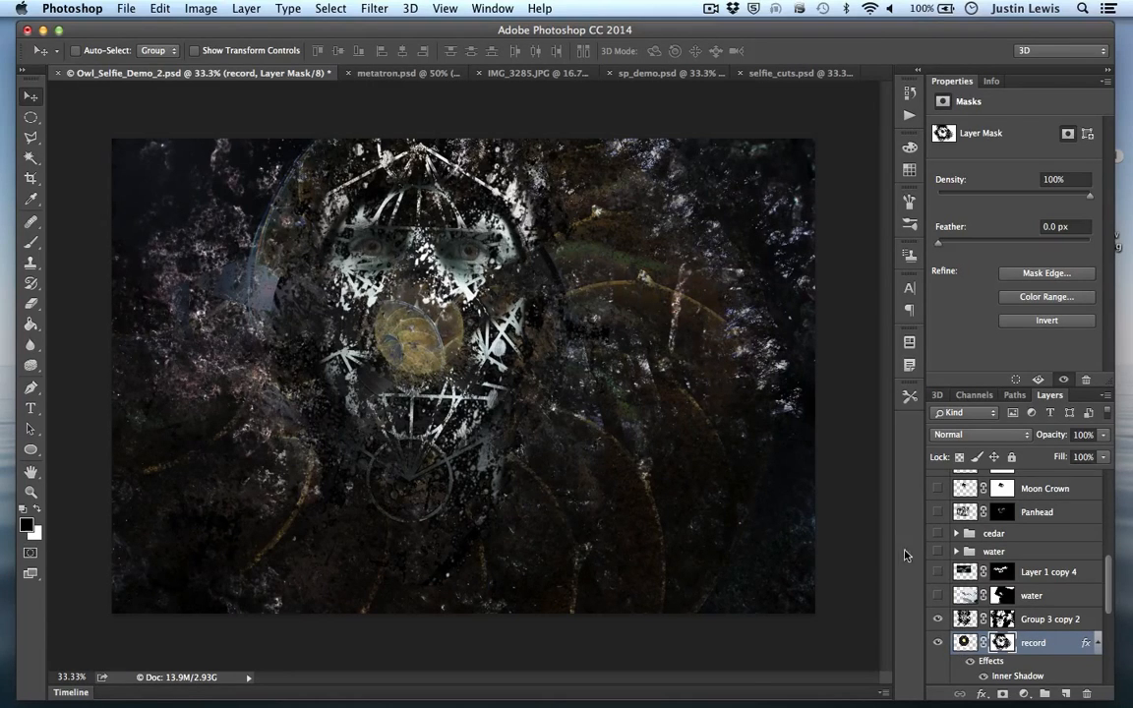
- Select and show the water layer above Group 3 copy 2, comparing the composite without and with it
left_click(961, 595)
left_click(938, 597)
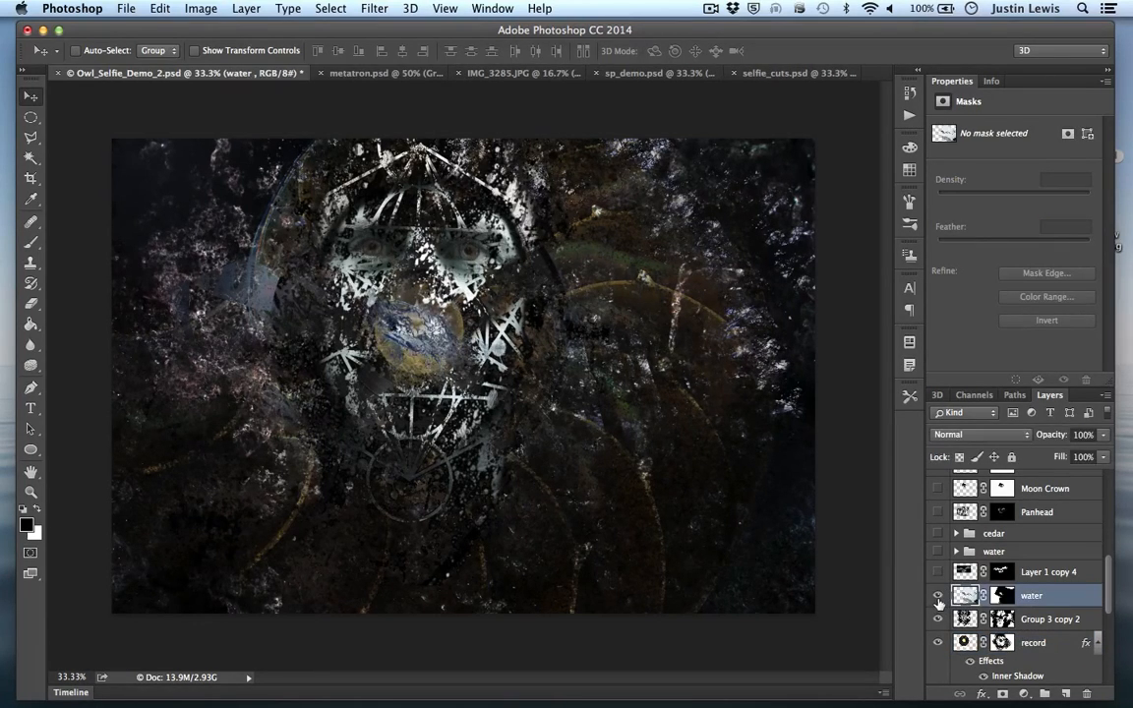
left_click(938, 598)
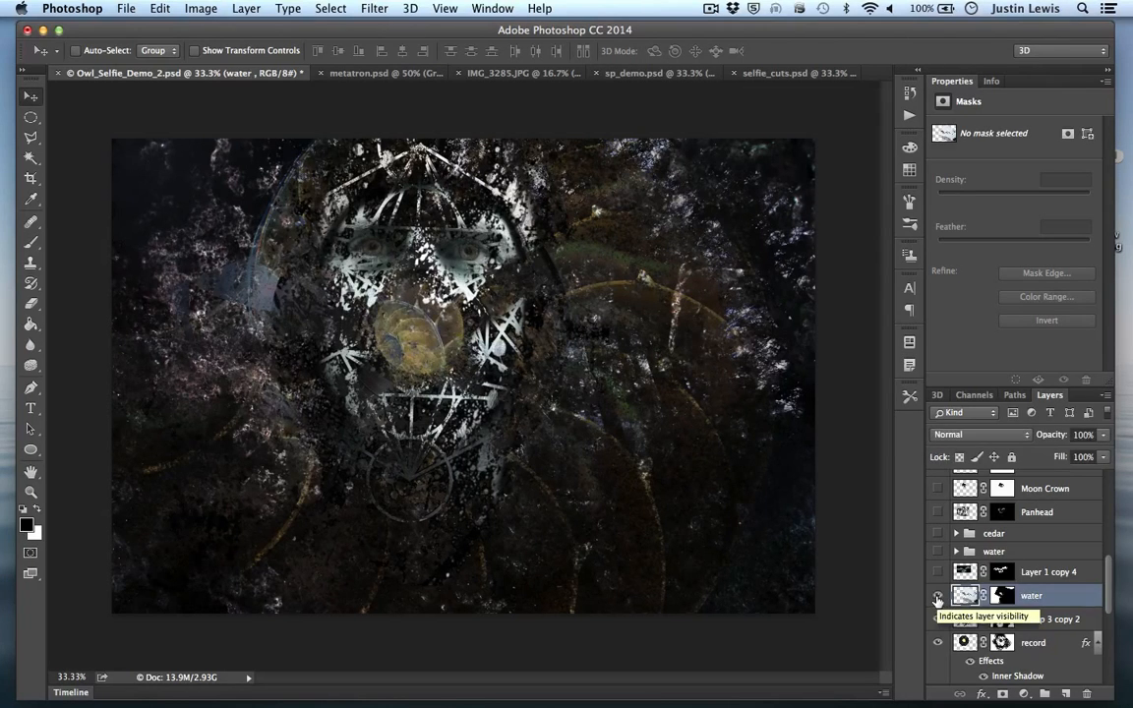
left_click(938, 598)
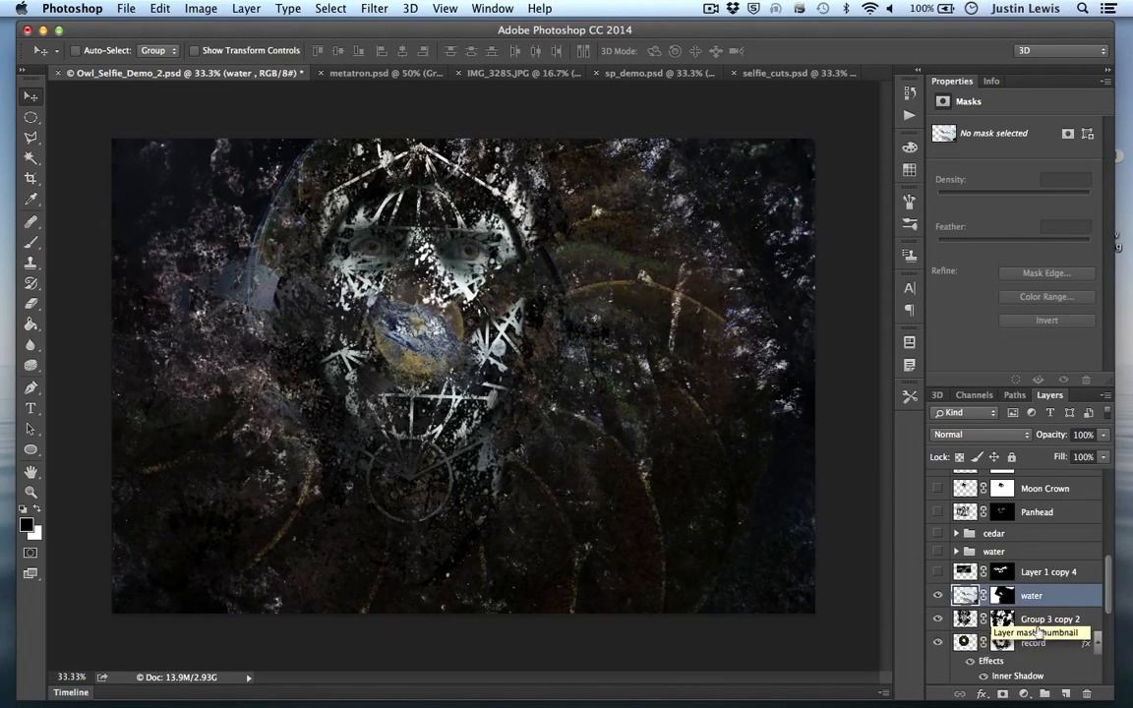
- Hide all layers below the water layer to isolate it, and make its mask active
left_click_drag(939, 627, 965, 673)
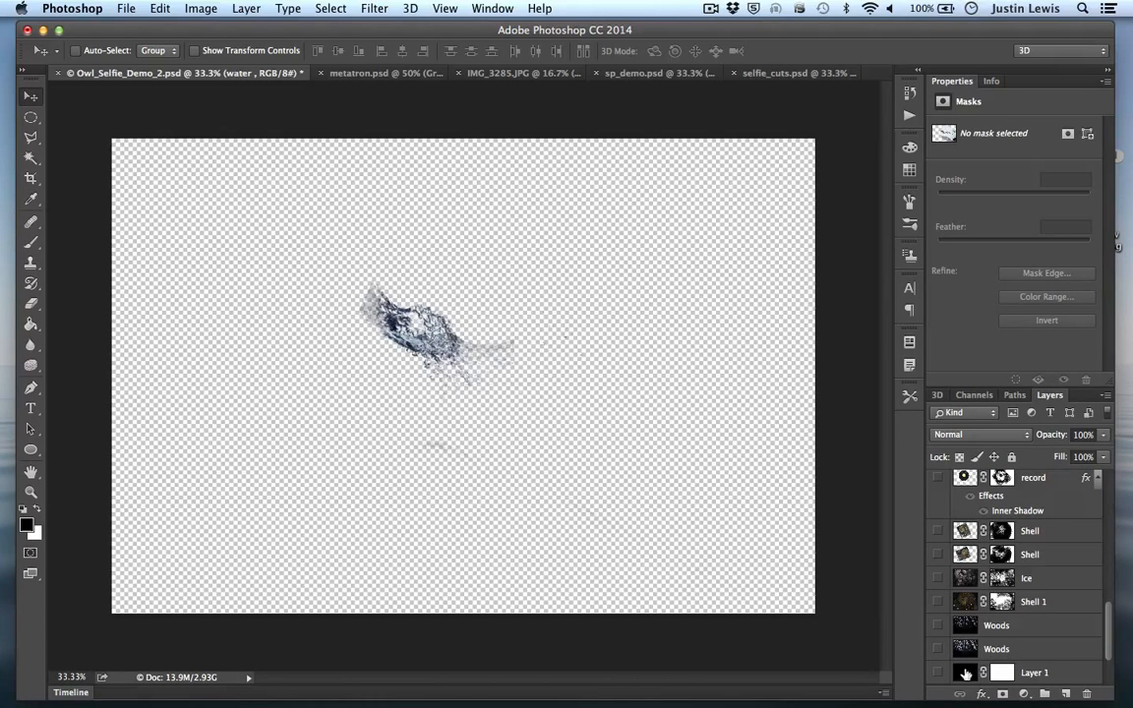
left_click_drag(1111, 630, 1099, 600)
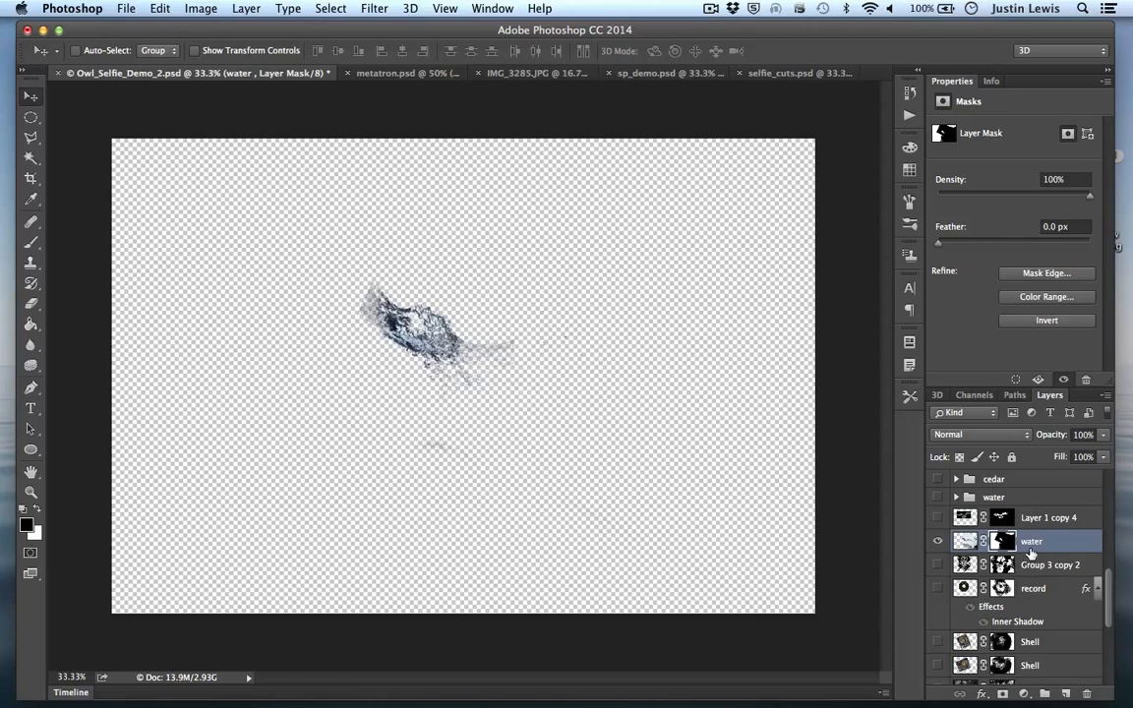
- Paint white on the water mask with a round 182 px brush to reveal the full length of the wave
left_click(30, 242)
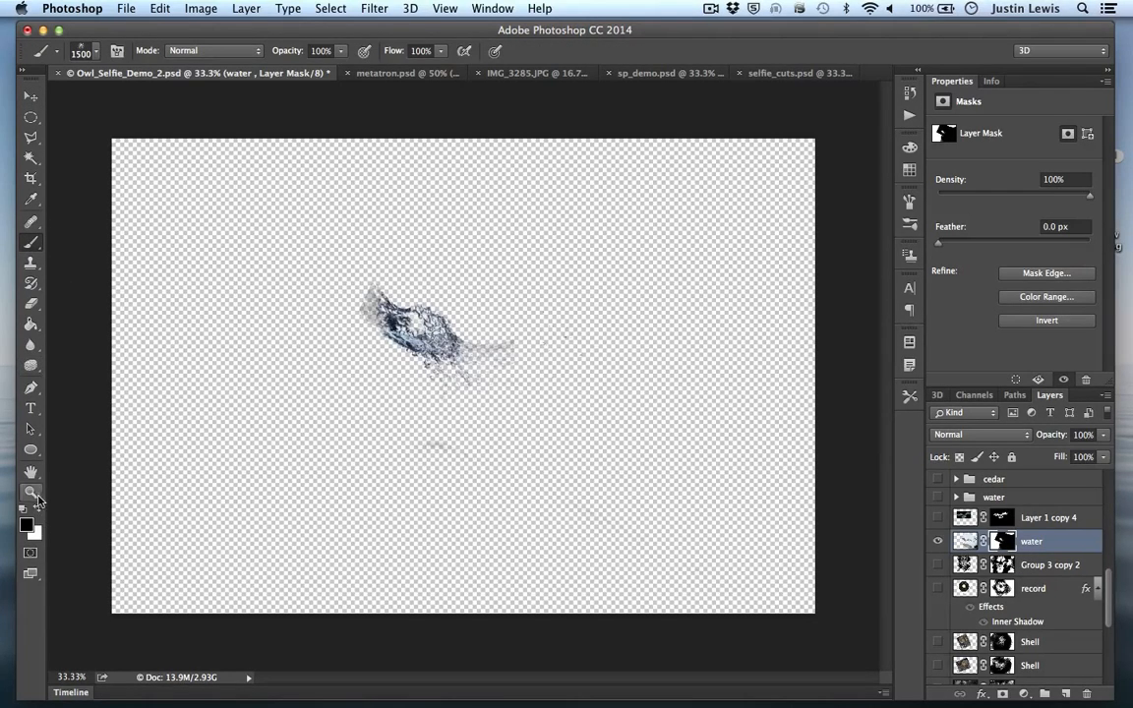
key("x")
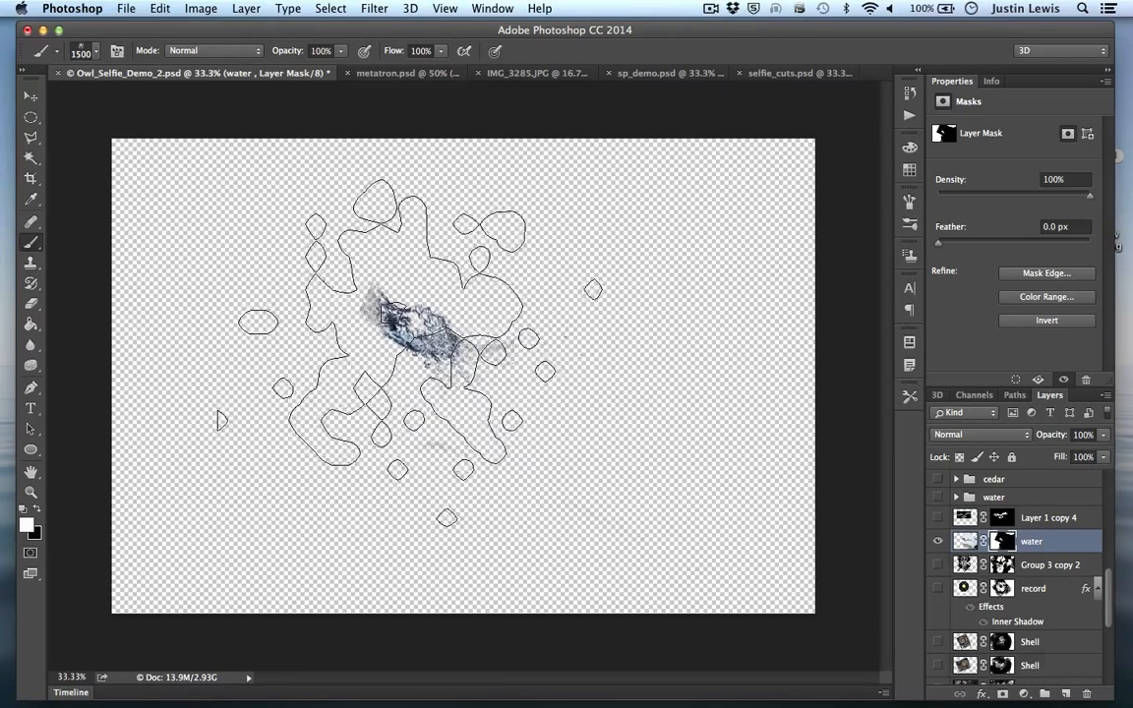
left_click(96, 55)
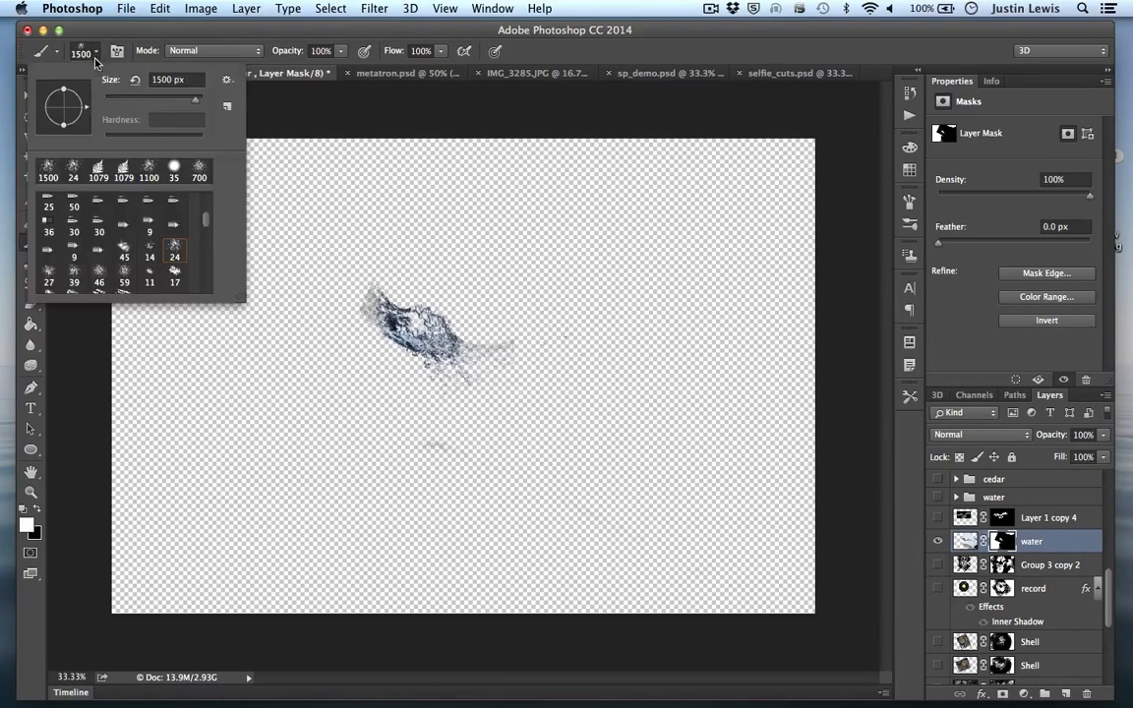
left_click(173, 171)
left_click_drag(152, 98, 195, 99)
type("182")
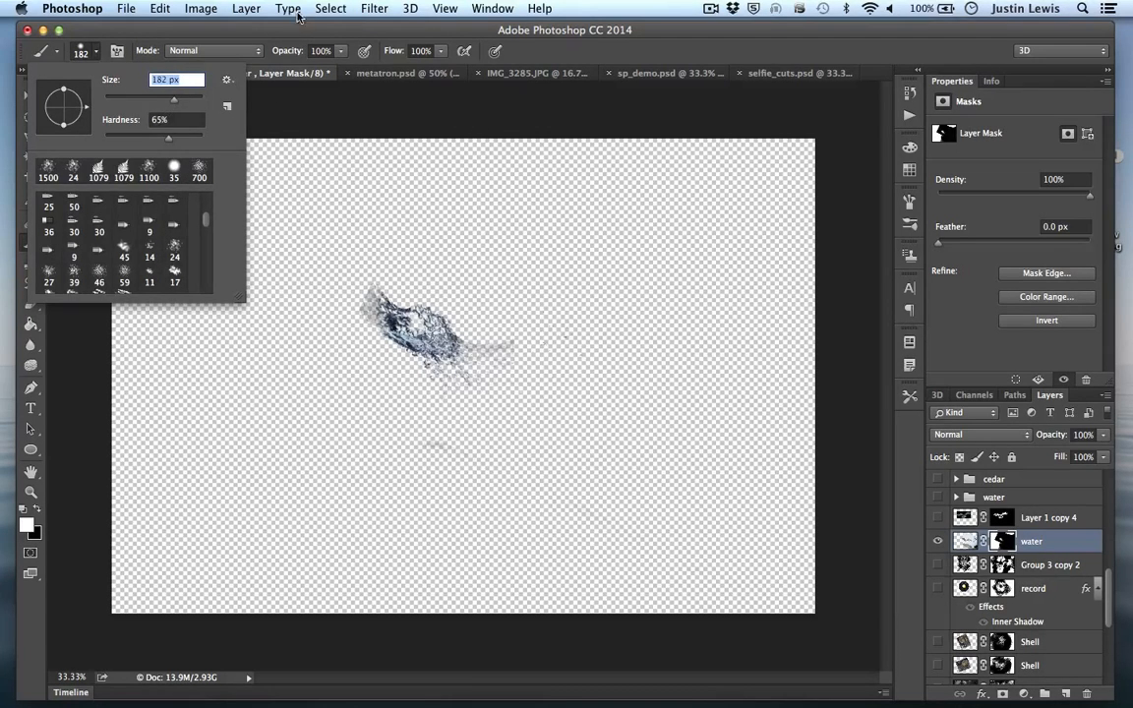
key("Return")
mouse_move(396, 325)
left_mouse_down()
mouse_move(468, 370)
mouse_move(434, 352)
mouse_move(539, 378)
mouse_move(596, 367)
mouse_move(614, 370)
mouse_move(513, 359)
mouse_move(663, 397)
mouse_move(579, 359)
mouse_move(699, 410)
mouse_move(584, 350)
mouse_move(362, 293)
left_mouse_up()
mouse_move(246, 259)
left_mouse_down()
mouse_move(741, 432)
mouse_move(715, 397)
mouse_move(572, 348)
mouse_move(547, 317)
mouse_move(455, 332)
mouse_move(348, 268)
mouse_move(465, 361)
mouse_move(465, 419)
mouse_move(380, 329)
mouse_move(408, 359)
left_mouse_up()
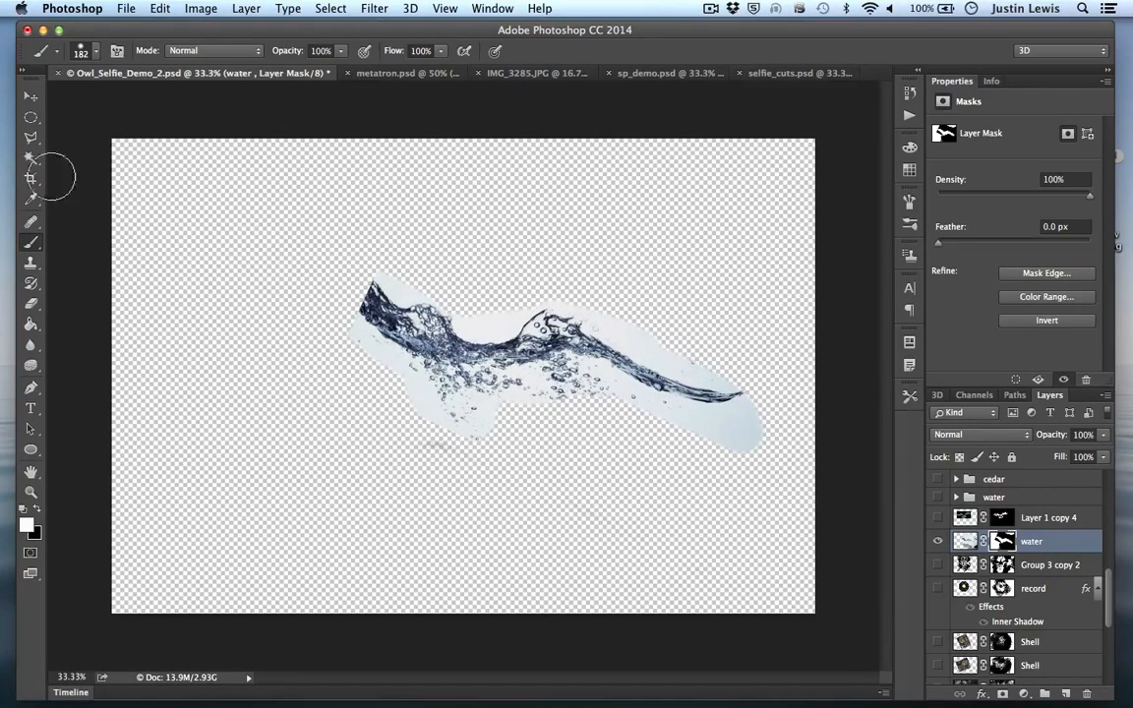
- Select the wave on the water layer with the Quick Selection tool
left_click(30, 157)
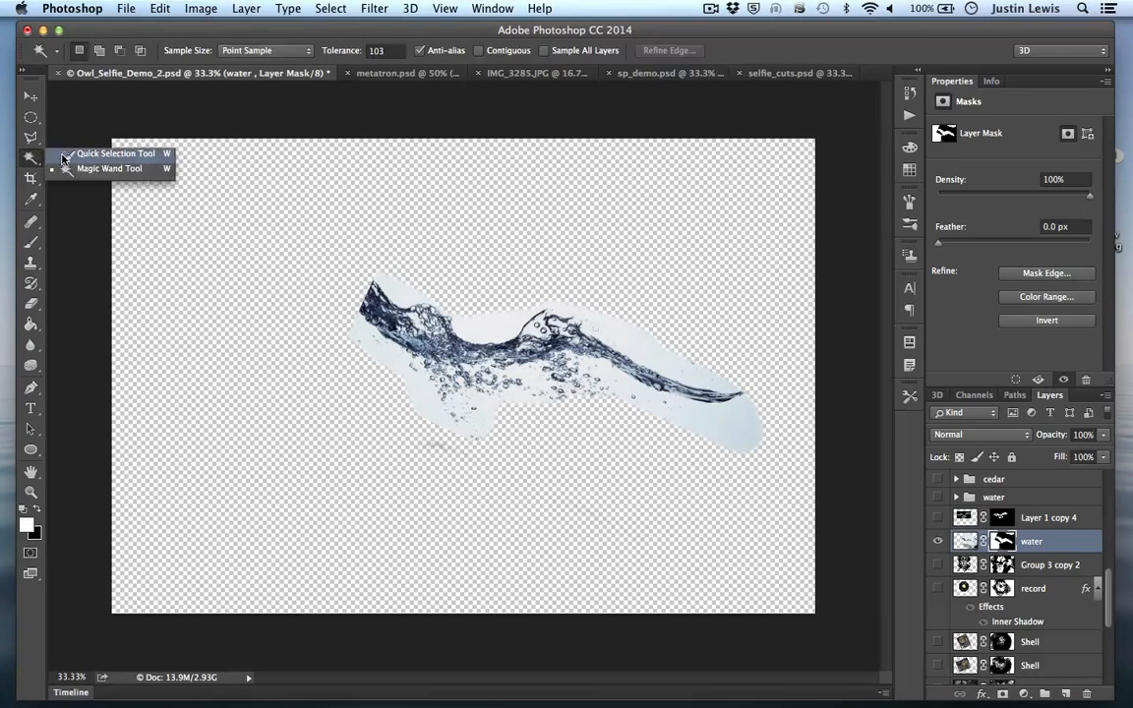
left_click(108, 153)
mouse_move(340, 279)
left_mouse_down()
mouse_move(423, 320)
mouse_move(489, 312)
mouse_move(639, 356)
mouse_move(714, 396)
mouse_move(729, 435)
left_mouse_up()
left_click(30, 159)
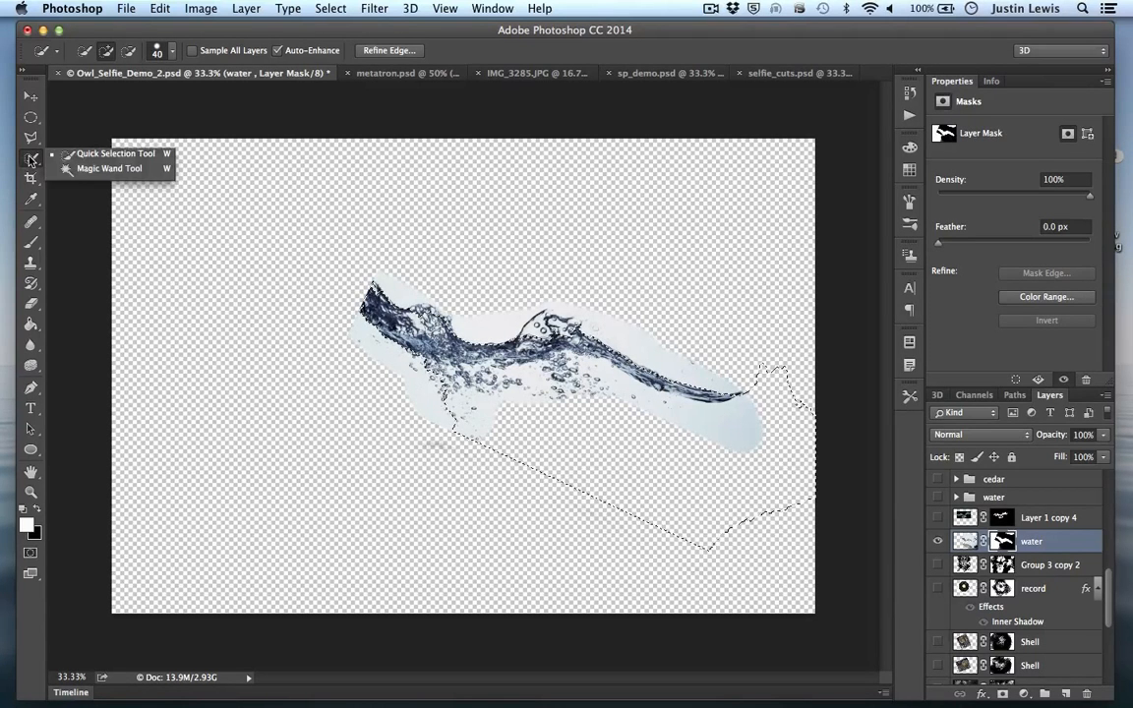
left_click(729, 465)
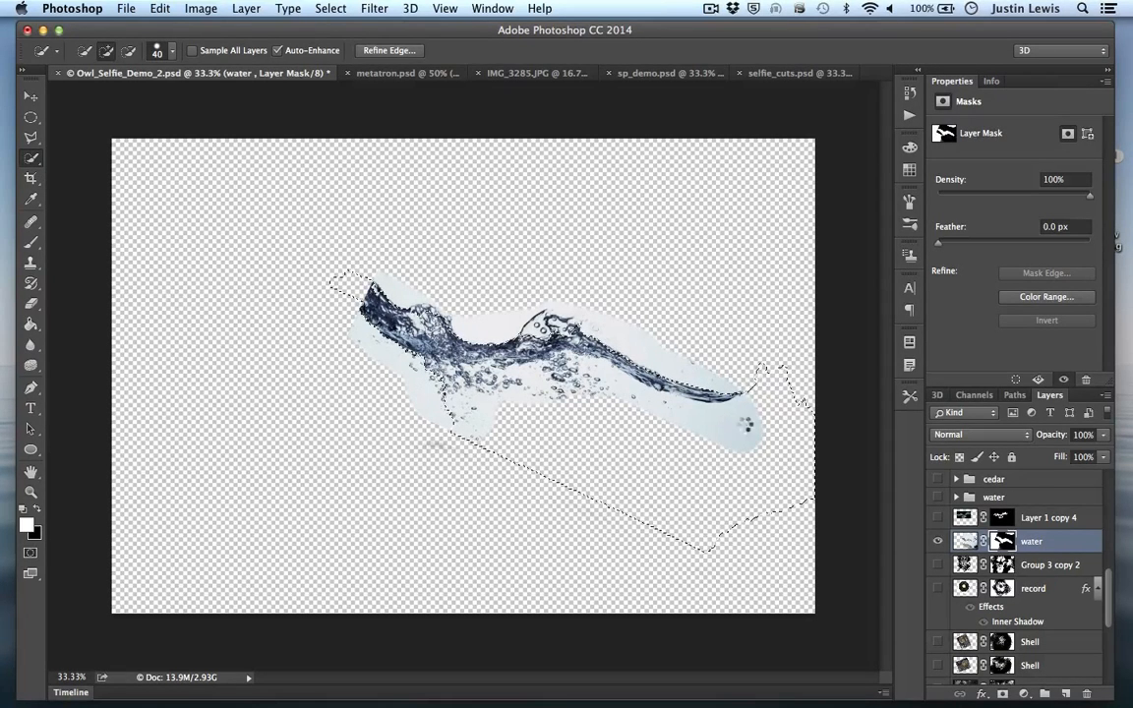
- Subtract the pale background below the wave from the selection, and return Quick Selection to adding mode
mouse_move(767, 376)
left_mouse_down()
mouse_move(758, 410)
mouse_move(703, 437)
mouse_move(652, 443)
left_mouse_up()
left_click_drag(740, 440, 753, 432)
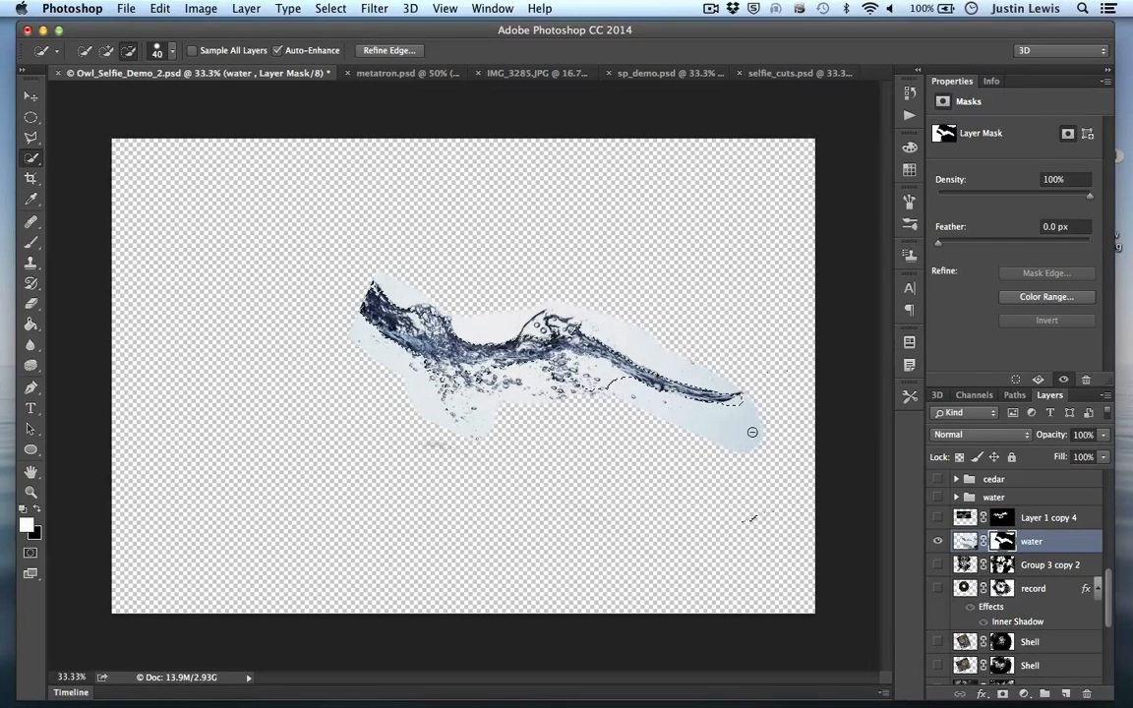
left_click_drag(604, 391, 559, 370)
left_click(107, 52)
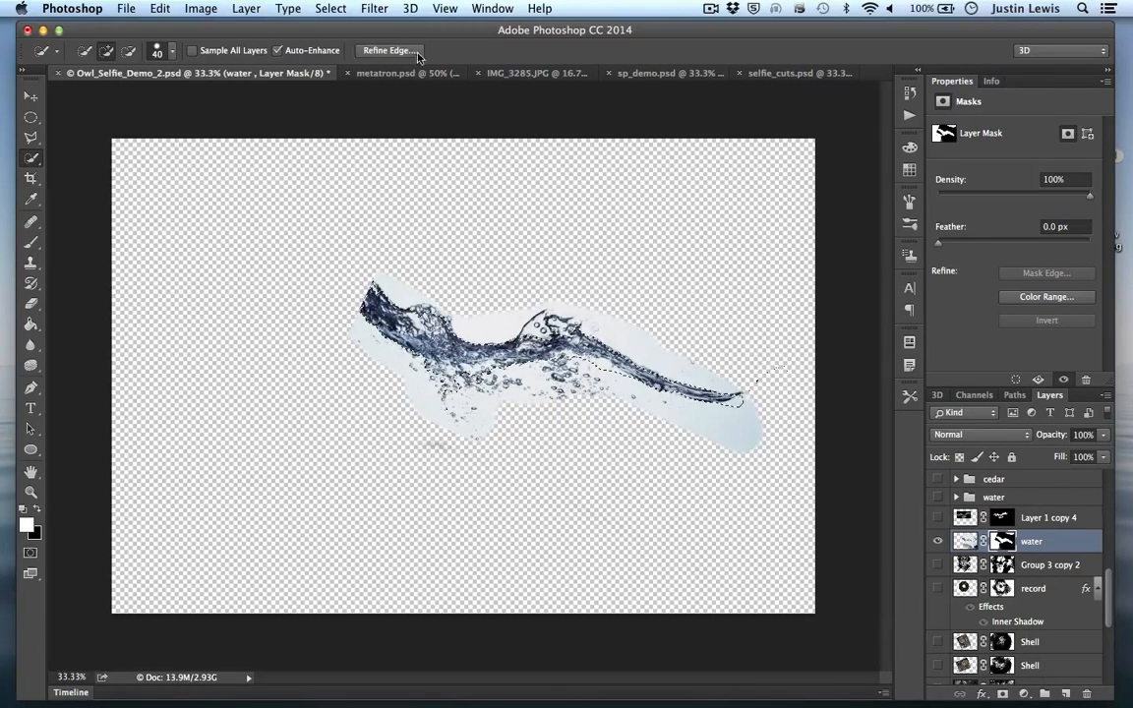
- Try Refine Edge on the wave selection by brushing along the splash edges, and cancel the refinement
left_click(366, 51)
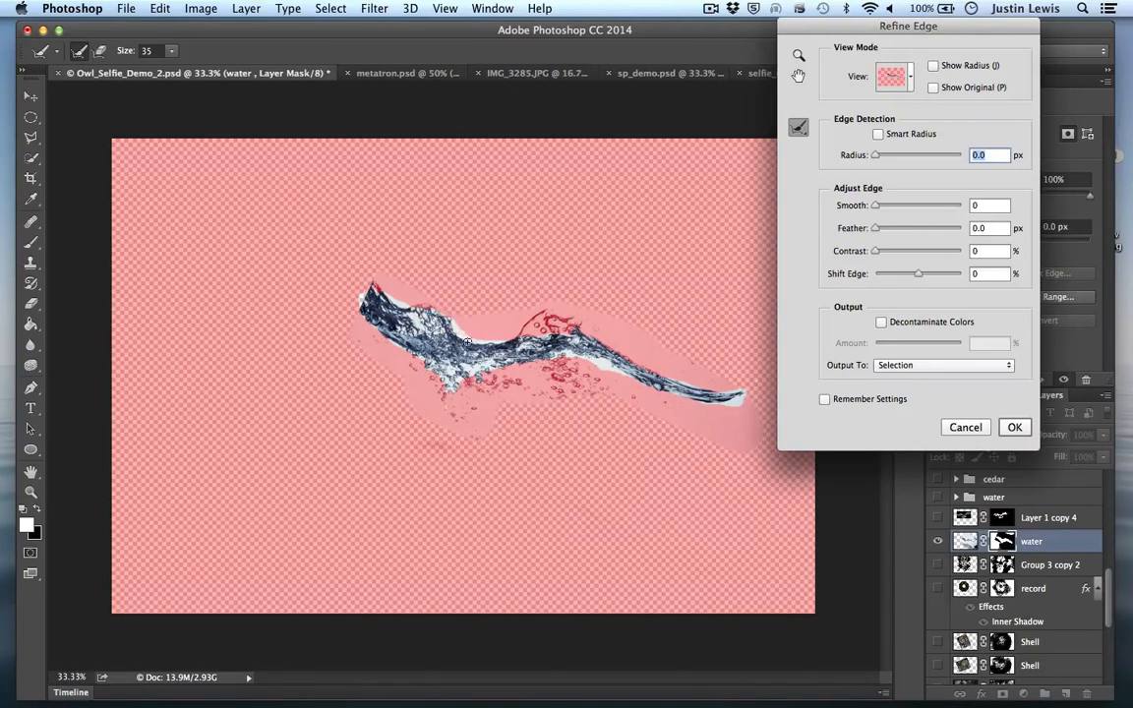
left_click_drag(531, 326, 579, 332)
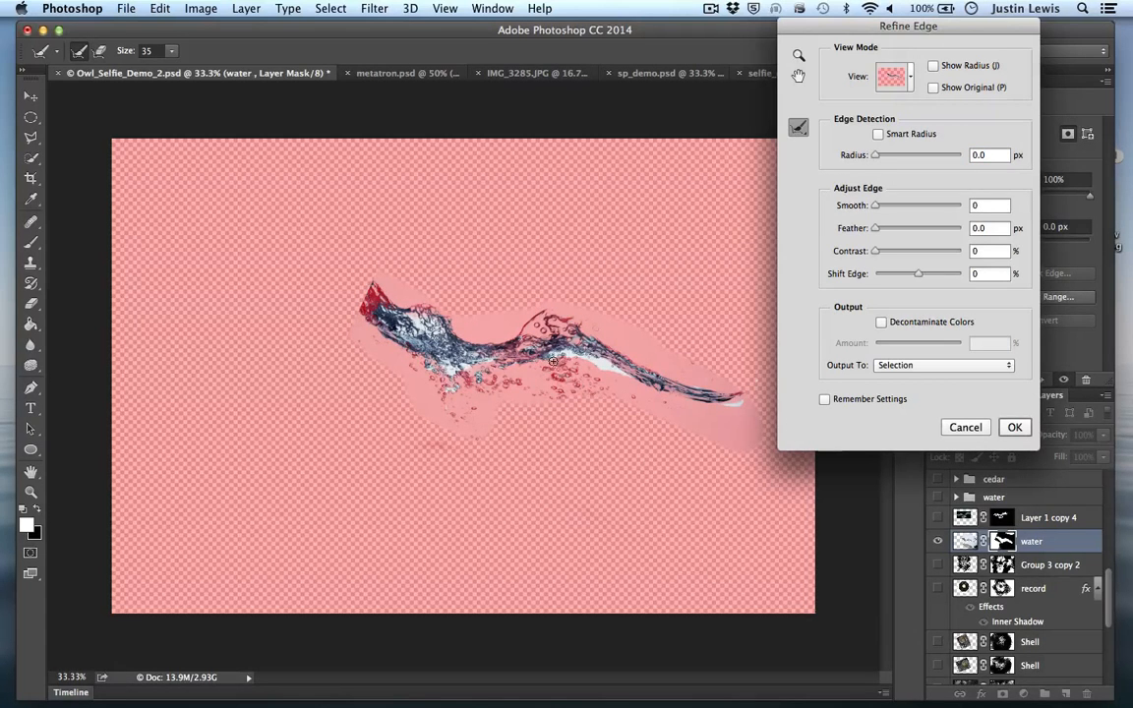
left_click_drag(555, 379, 591, 374)
key("super+equal")
key("super+minus")
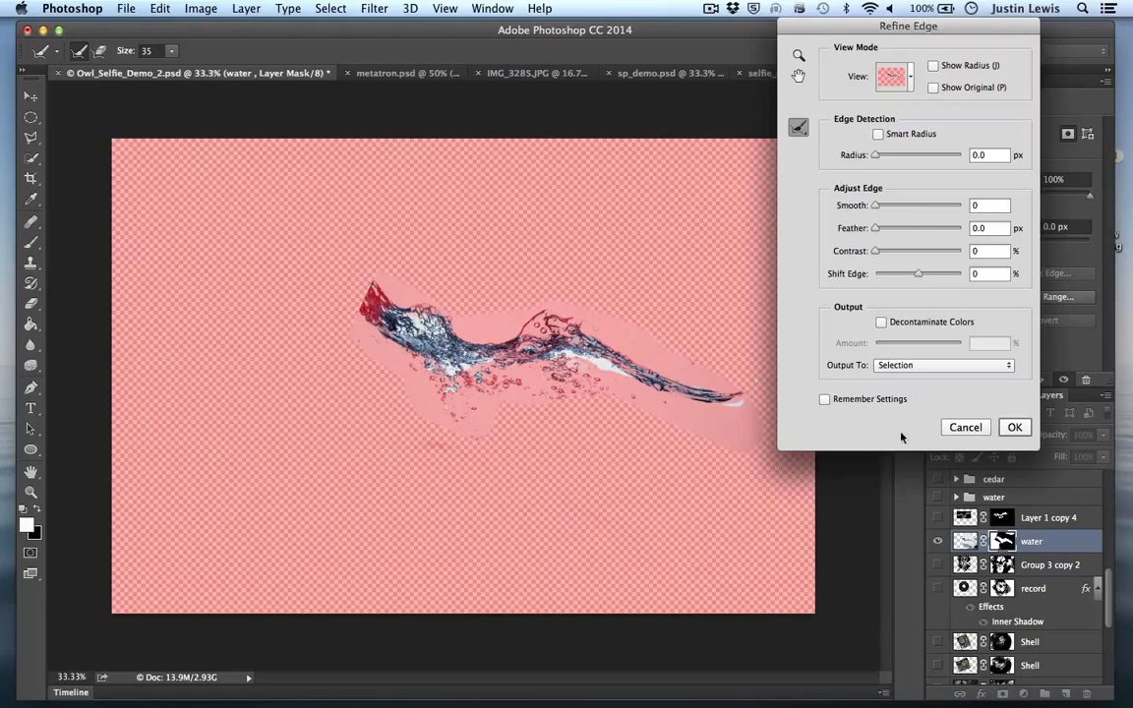
left_click(964, 427)
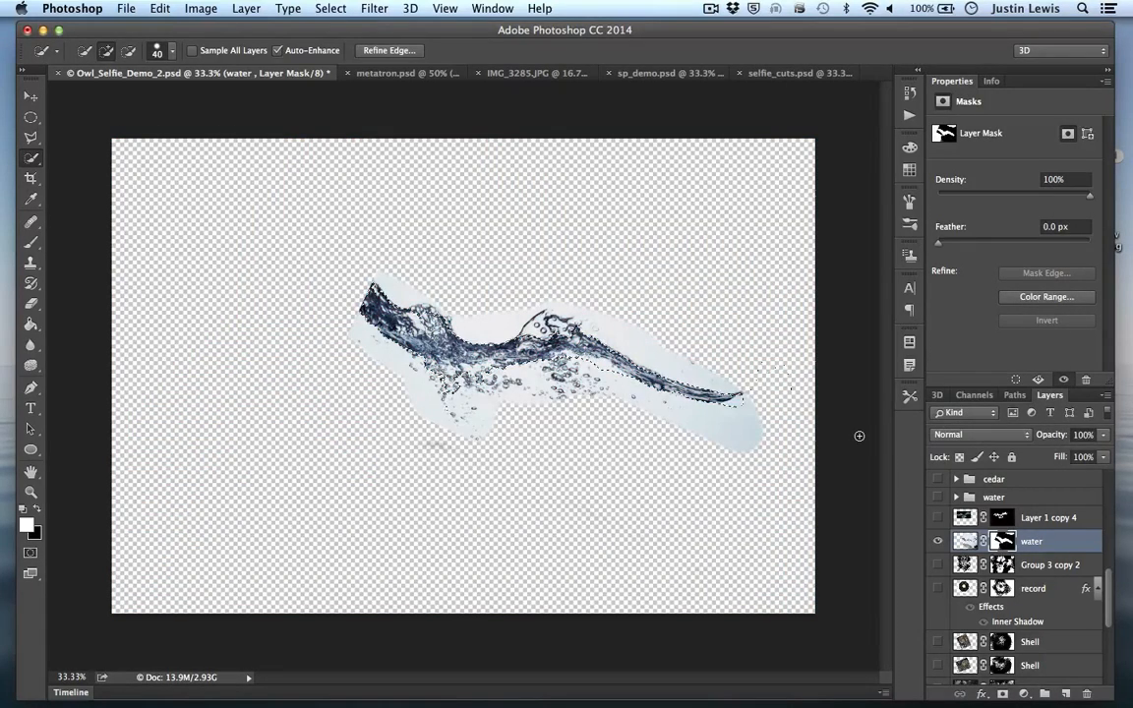
- Undo the wave selection and the painting on the water mask, and show the layers below water again
key("super+z")
key("alt+super+z")
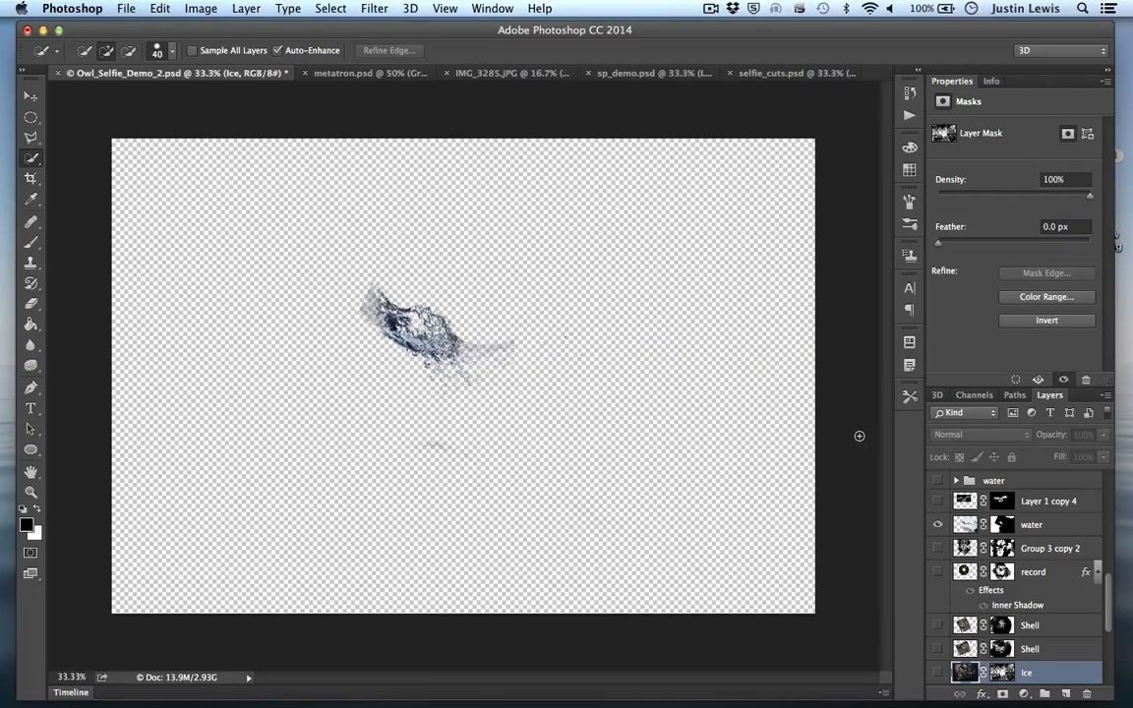
mouse_move(1107, 602)
left_mouse_down()
mouse_move(1104, 695)
mouse_move(1106, 611)
left_mouse_up()
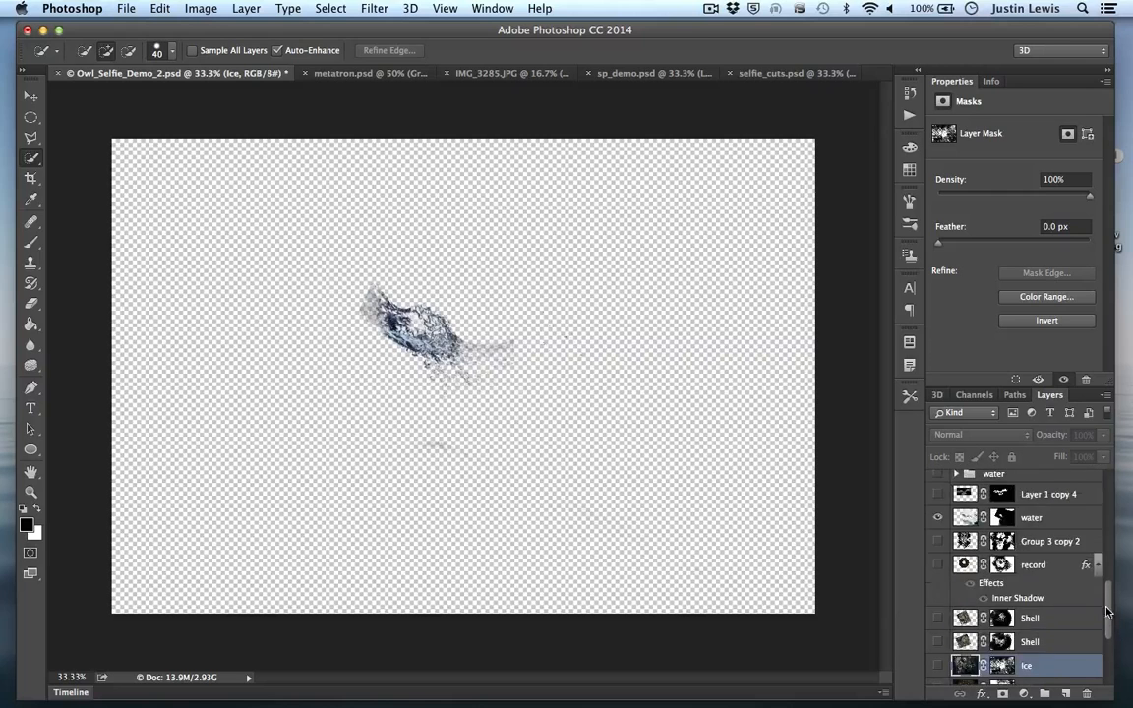
left_click_drag(937, 545, 937, 669)
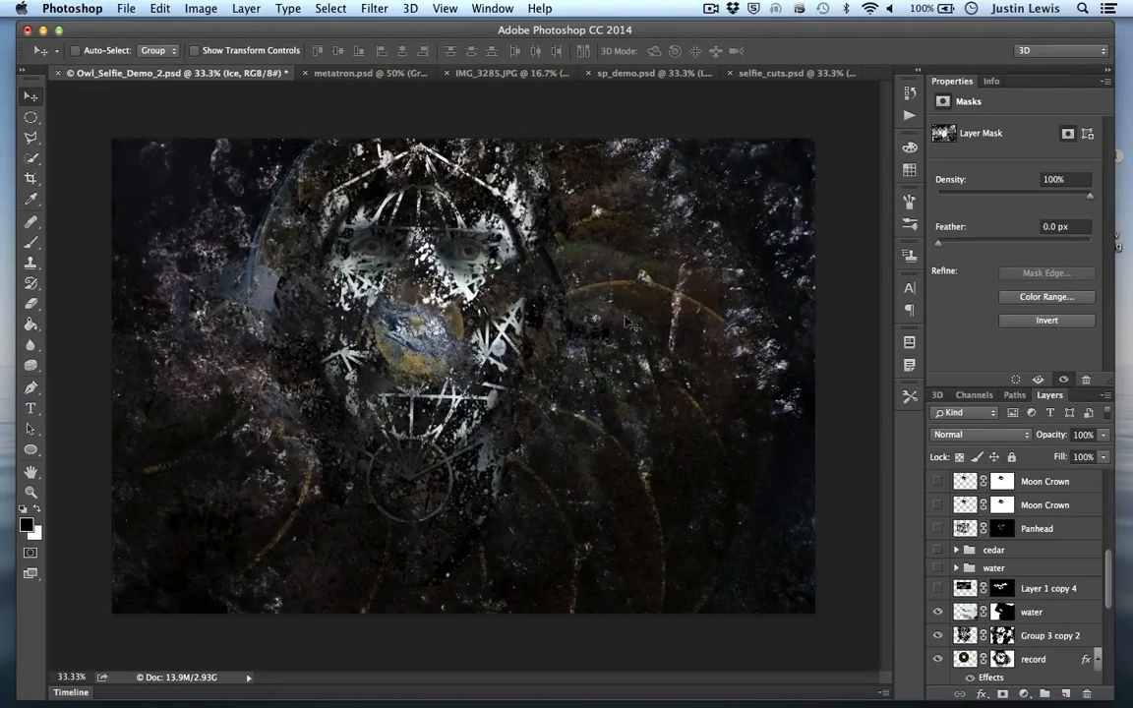
- Compare the composite without and with the water layer, and show Layer 1 copy 4 with its mask active
left_click(937, 612)
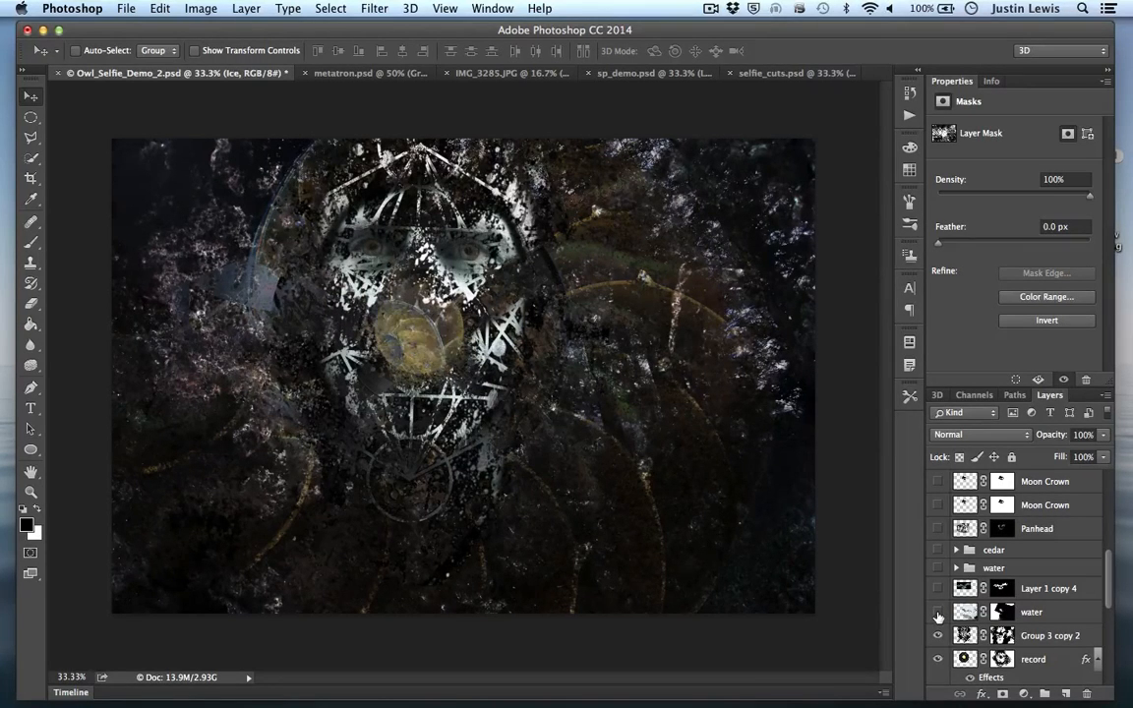
left_click(937, 611)
left_click(937, 612)
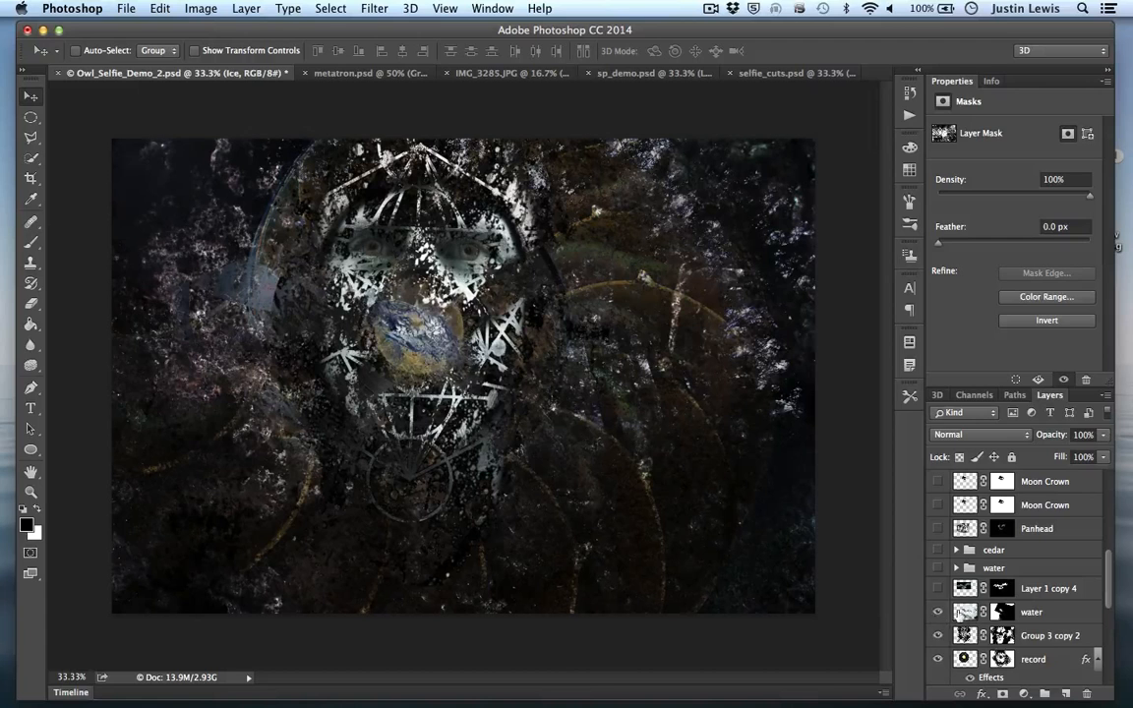
left_click(937, 588)
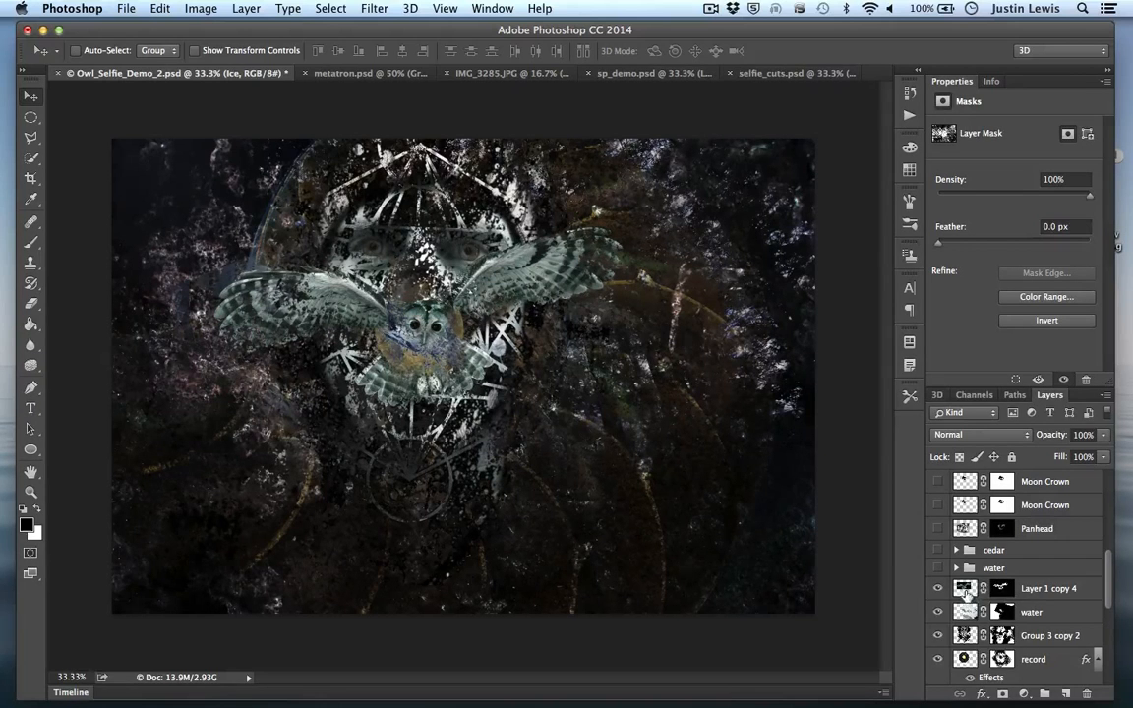
left_click(1000, 588)
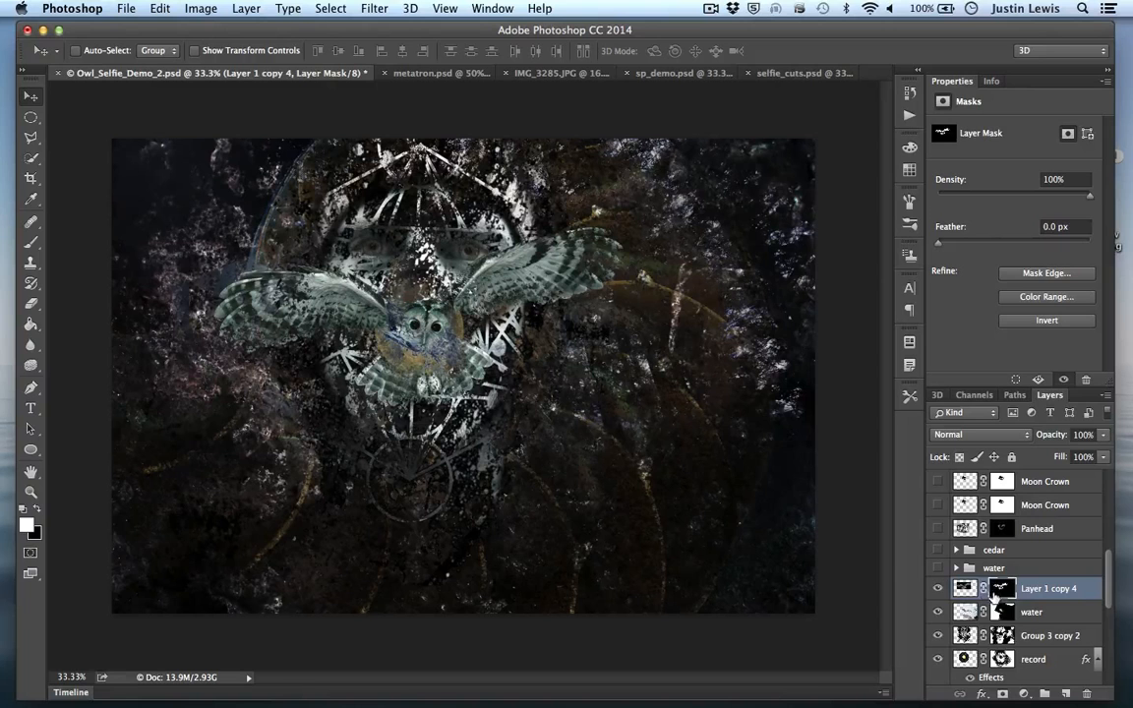
- Compare the composite without and with Layer 1 copy 4, and expand and show the water group above it
left_click(936, 588)
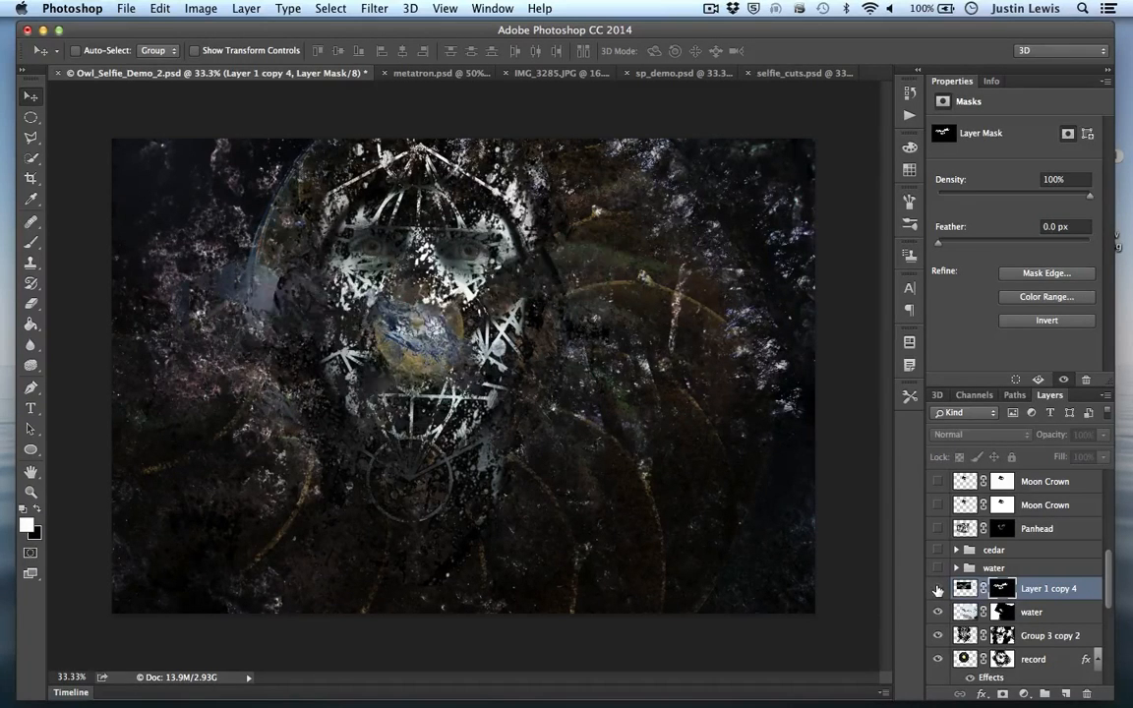
left_click(937, 588)
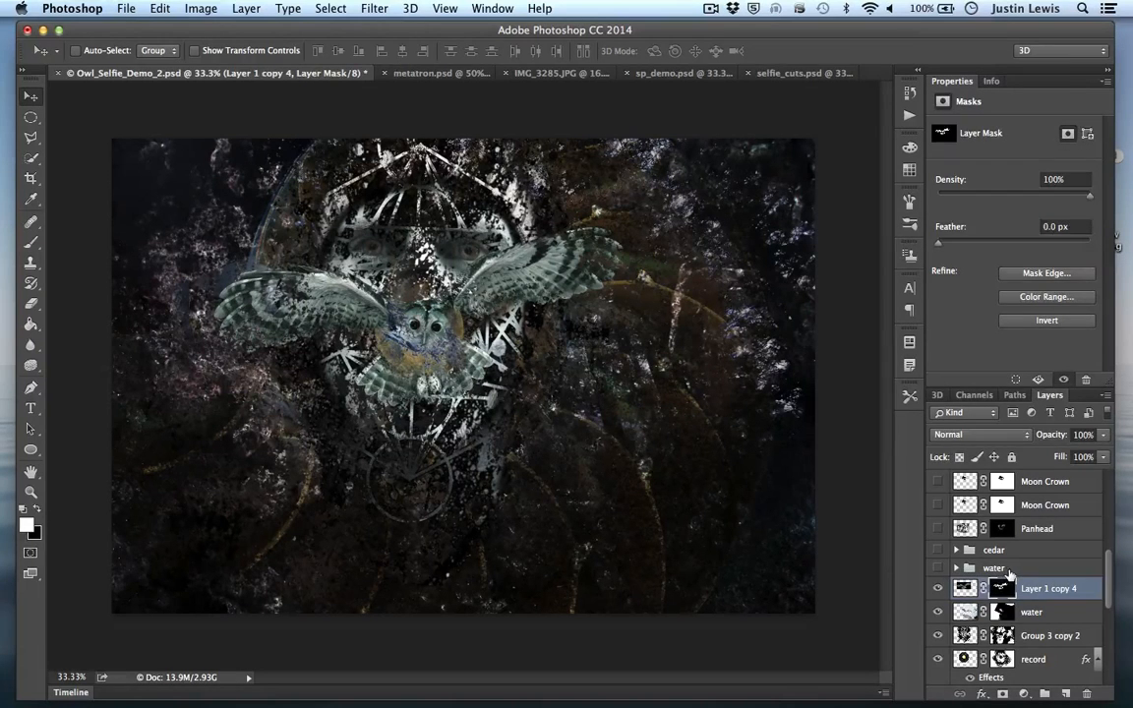
left_click(1007, 571)
left_click(955, 569)
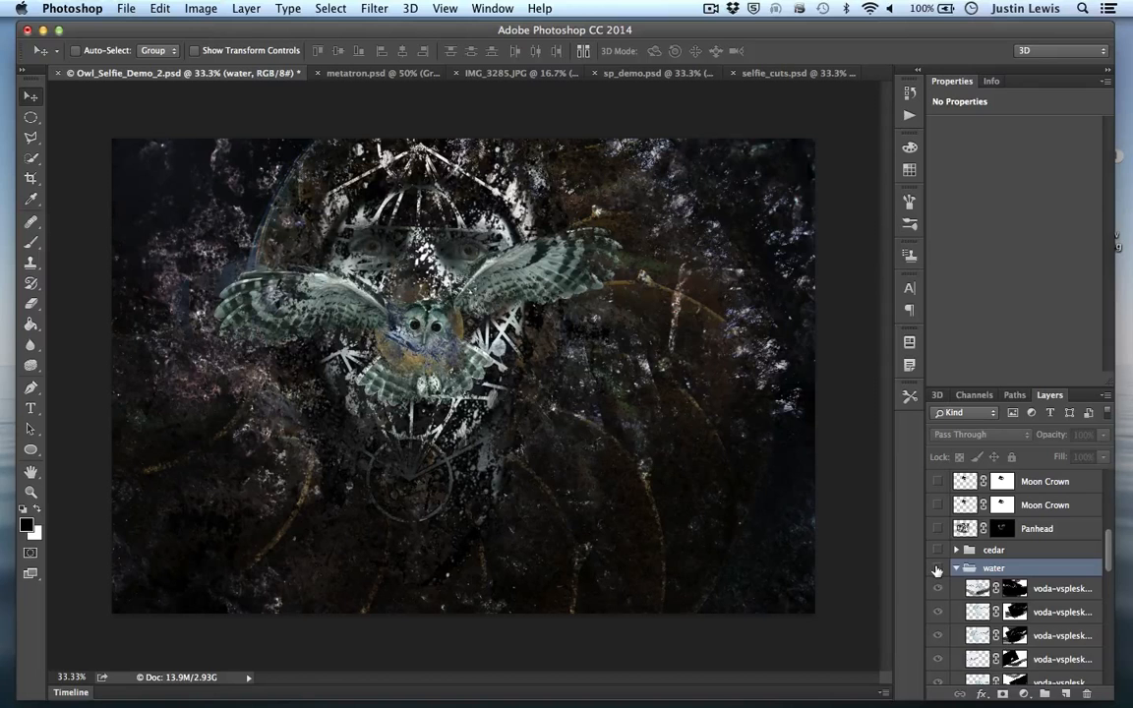
left_click(936, 569)
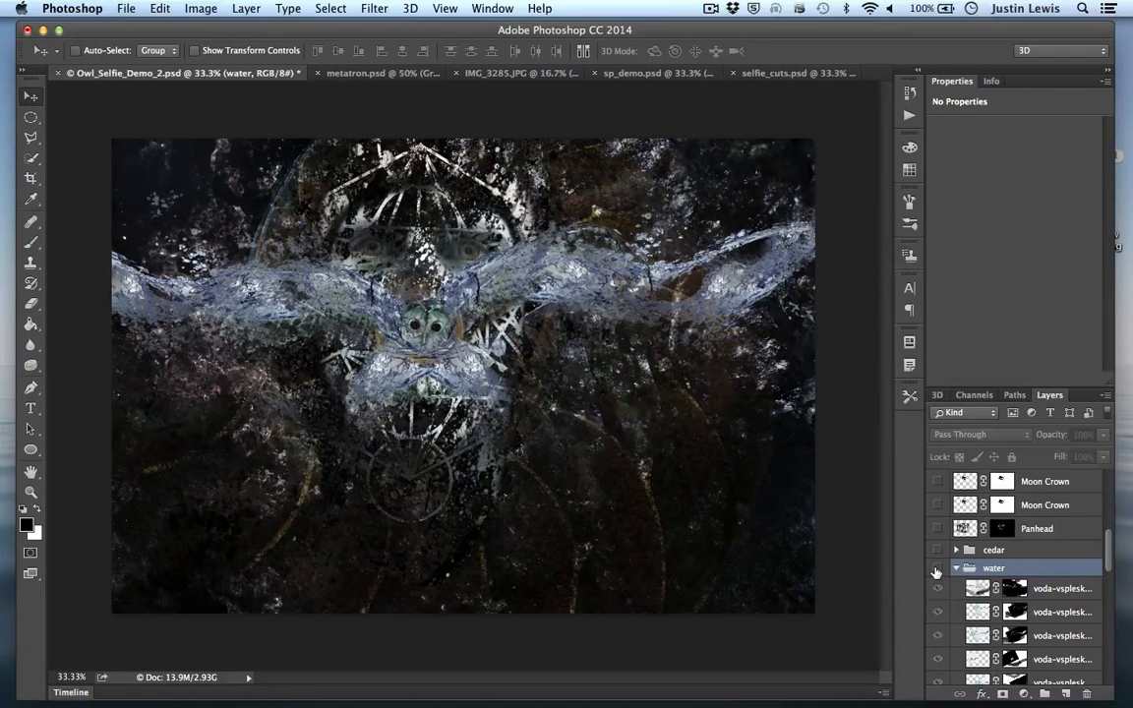
left_click(936, 569)
left_click(936, 569)
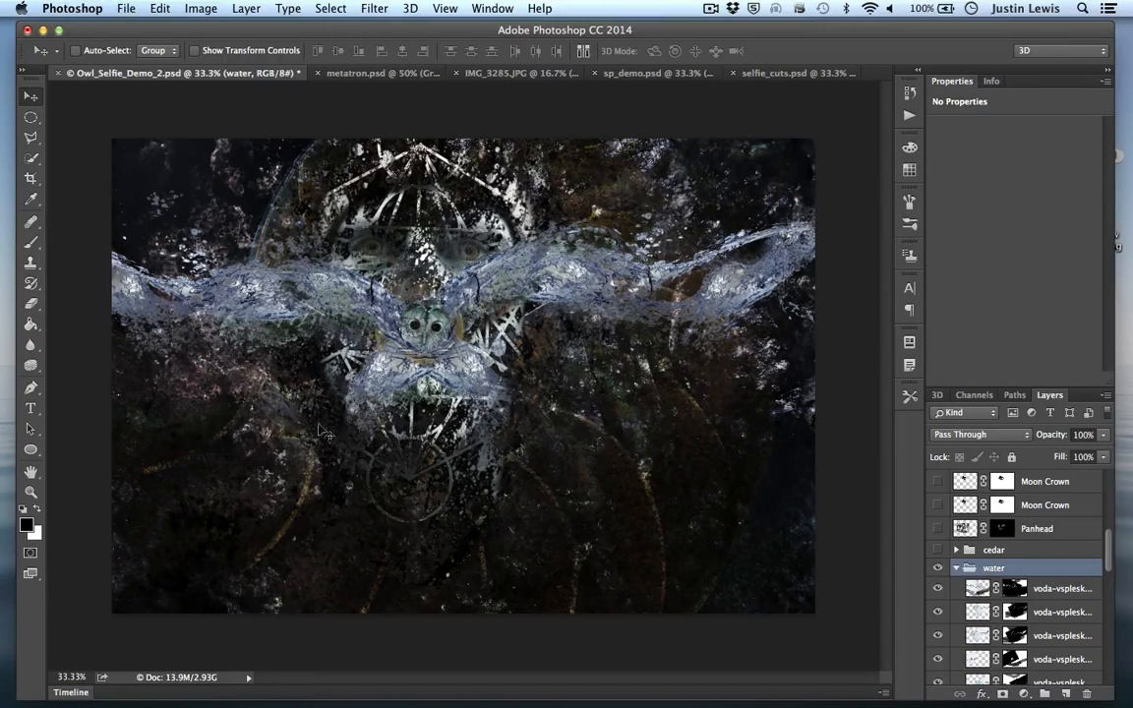
- Show the cedar group and the Panhead layer, comparing the composite without and with Panhead
left_click(937, 550)
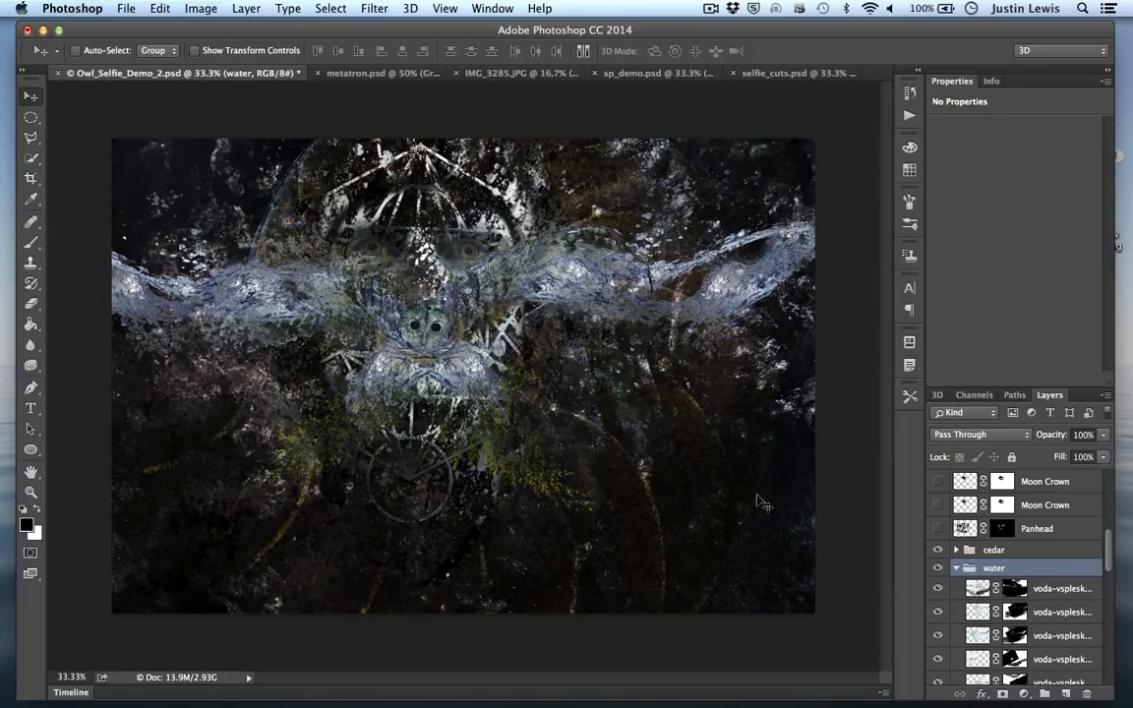
scroll(1107, 556, "up", 3)
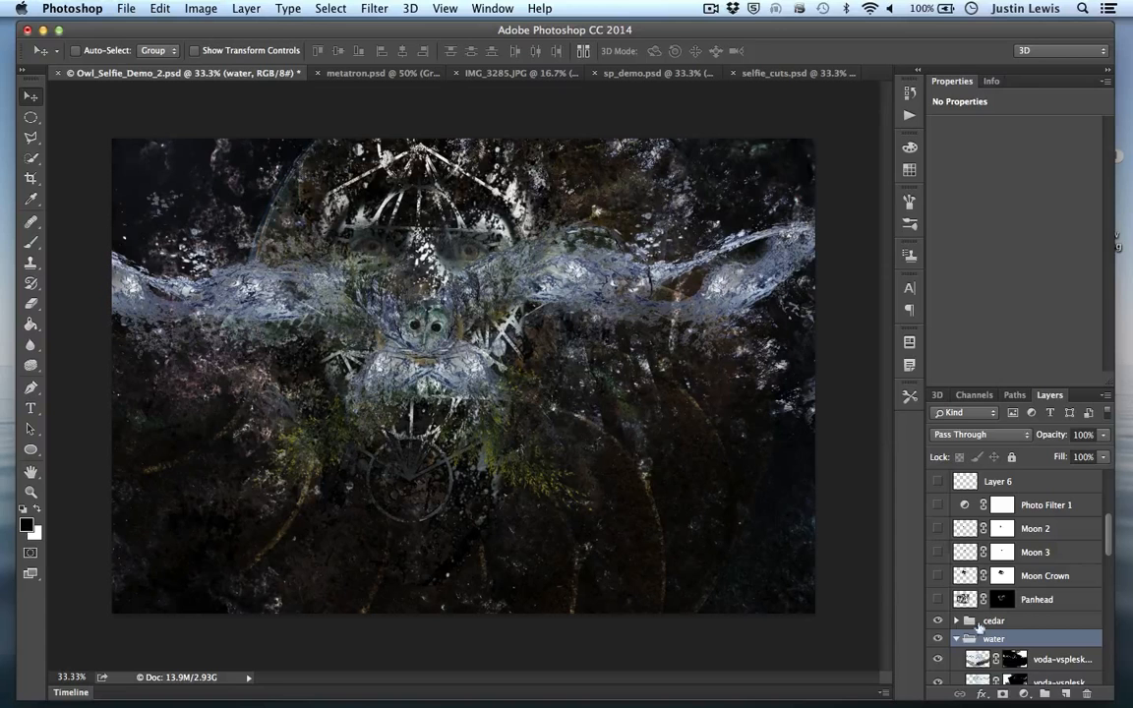
left_click(937, 600)
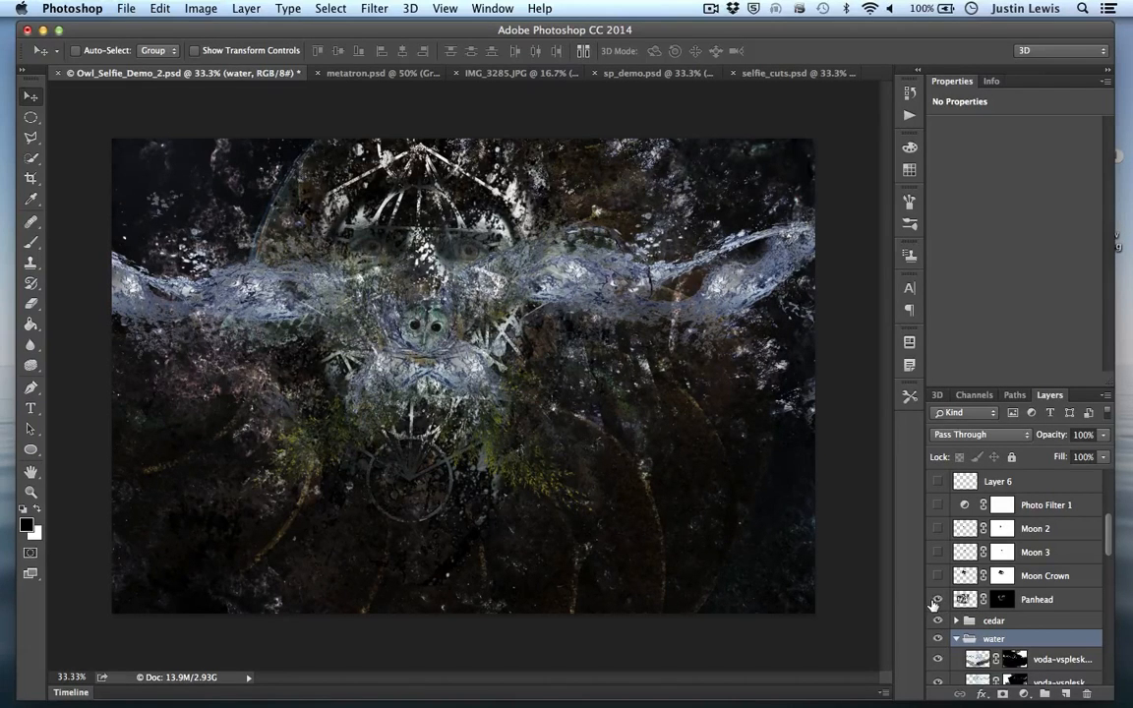
left_click(937, 600)
left_click(938, 601)
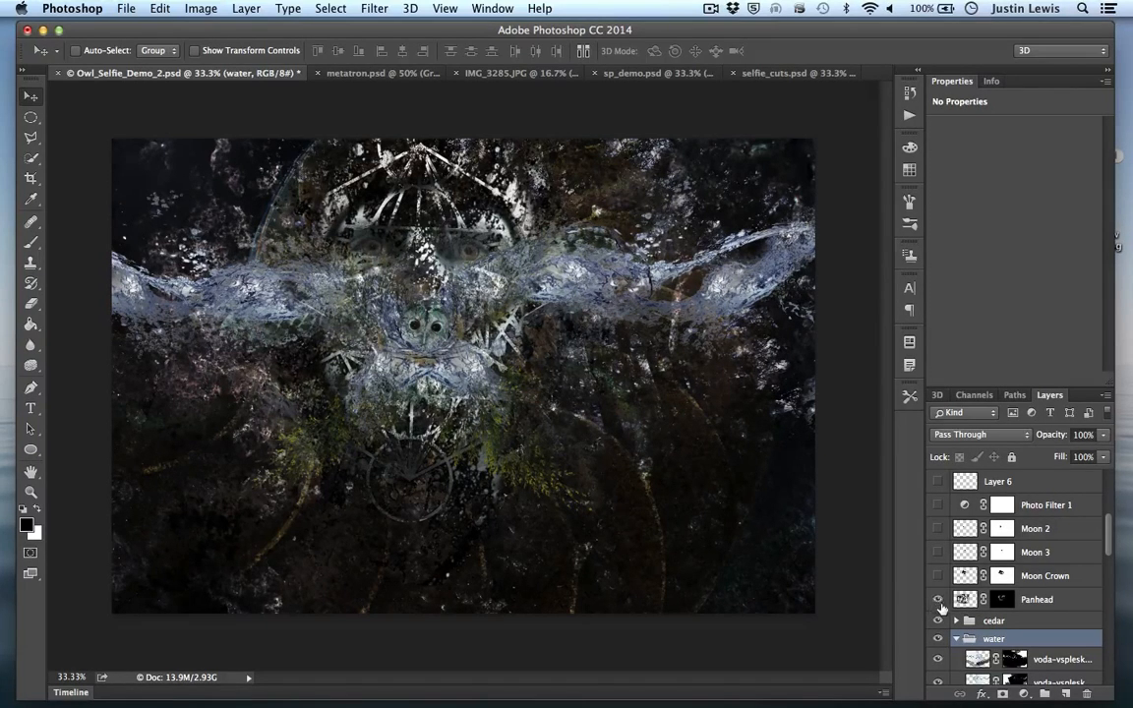
- Try painting white on the Panhead layer's mask with a 182 px brush to reveal the engine, and undo the painting
left_click(1002, 606)
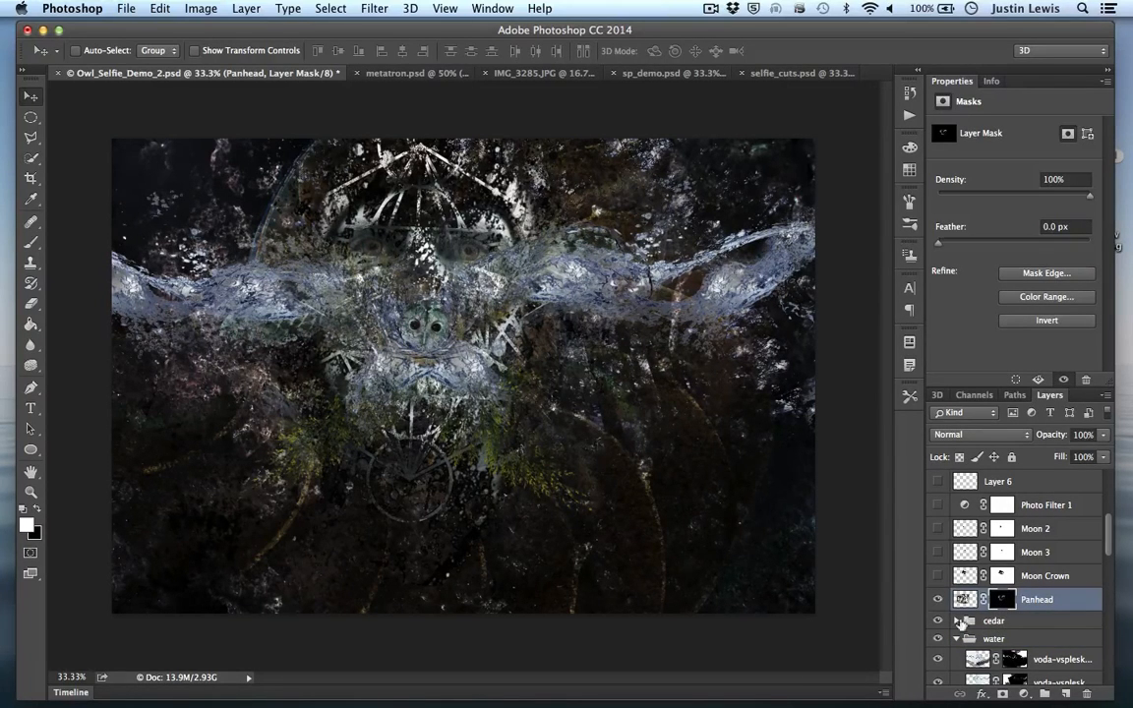
left_click(937, 600)
left_click(937, 600)
left_click(30, 242)
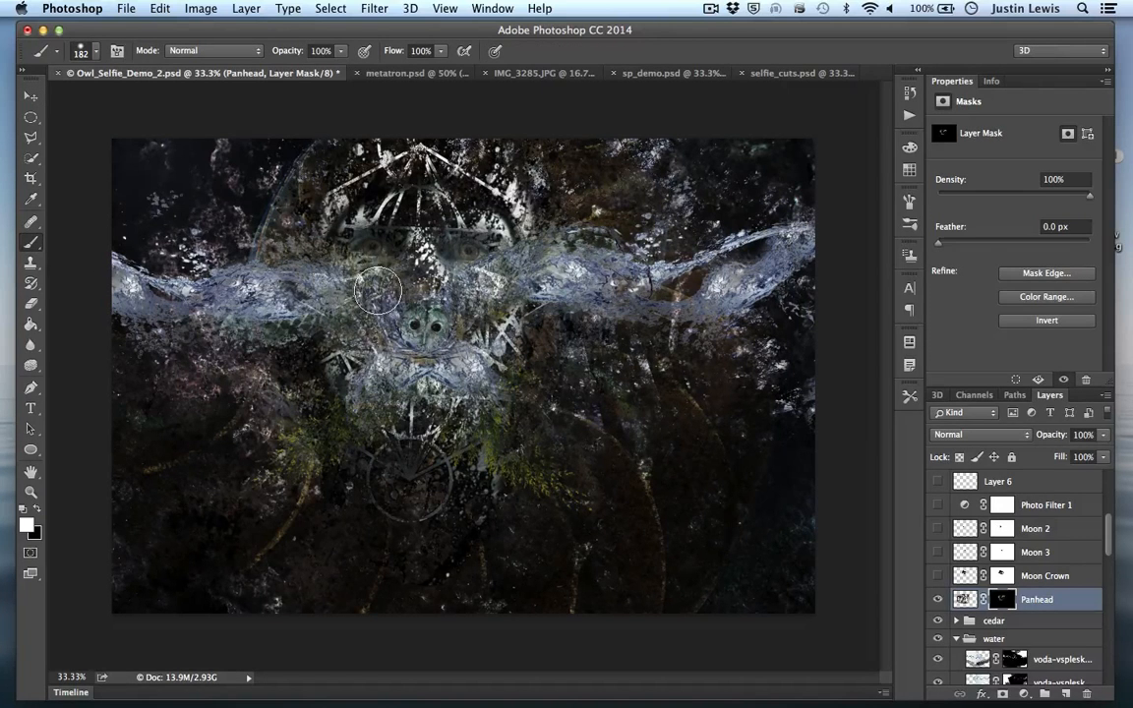
mouse_move(367, 274)
left_mouse_down()
mouse_move(329, 295)
mouse_move(374, 345)
mouse_move(443, 271)
mouse_move(448, 320)
mouse_move(364, 344)
mouse_move(340, 404)
mouse_move(403, 295)
mouse_move(334, 324)
mouse_move(394, 403)
mouse_move(447, 340)
mouse_move(393, 300)
mouse_move(450, 316)
mouse_move(310, 256)
mouse_move(379, 349)
mouse_move(339, 300)
mouse_move(401, 345)
mouse_move(334, 349)
mouse_move(414, 392)
left_mouse_up()
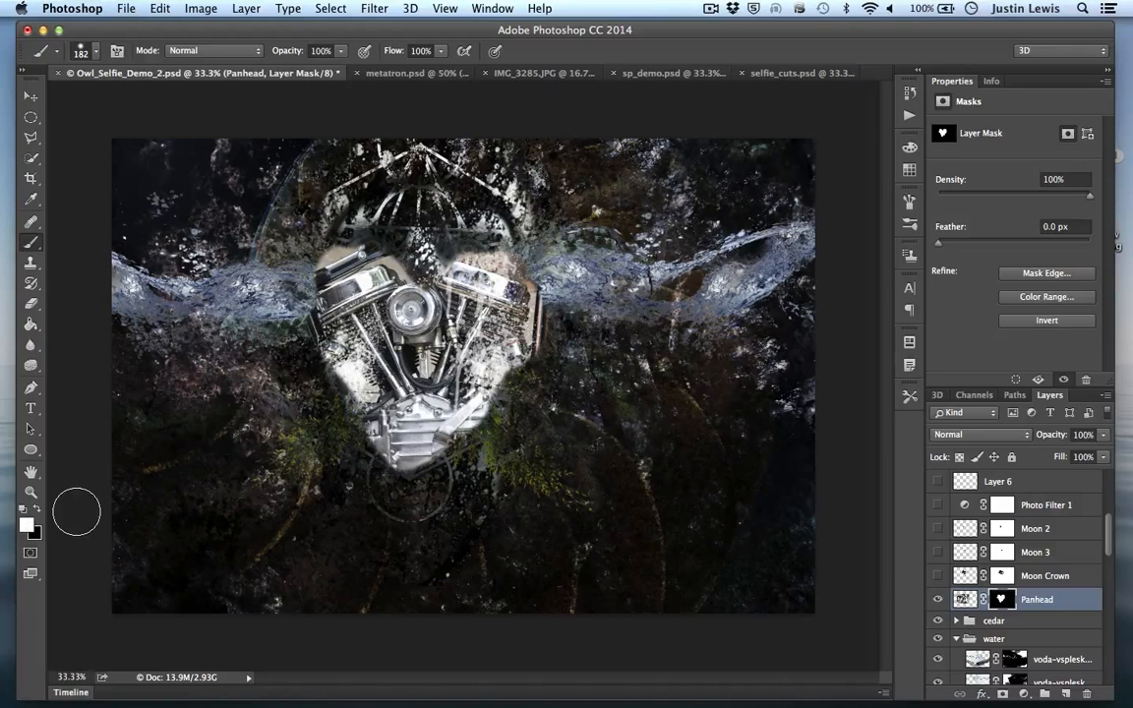
key("super+z")
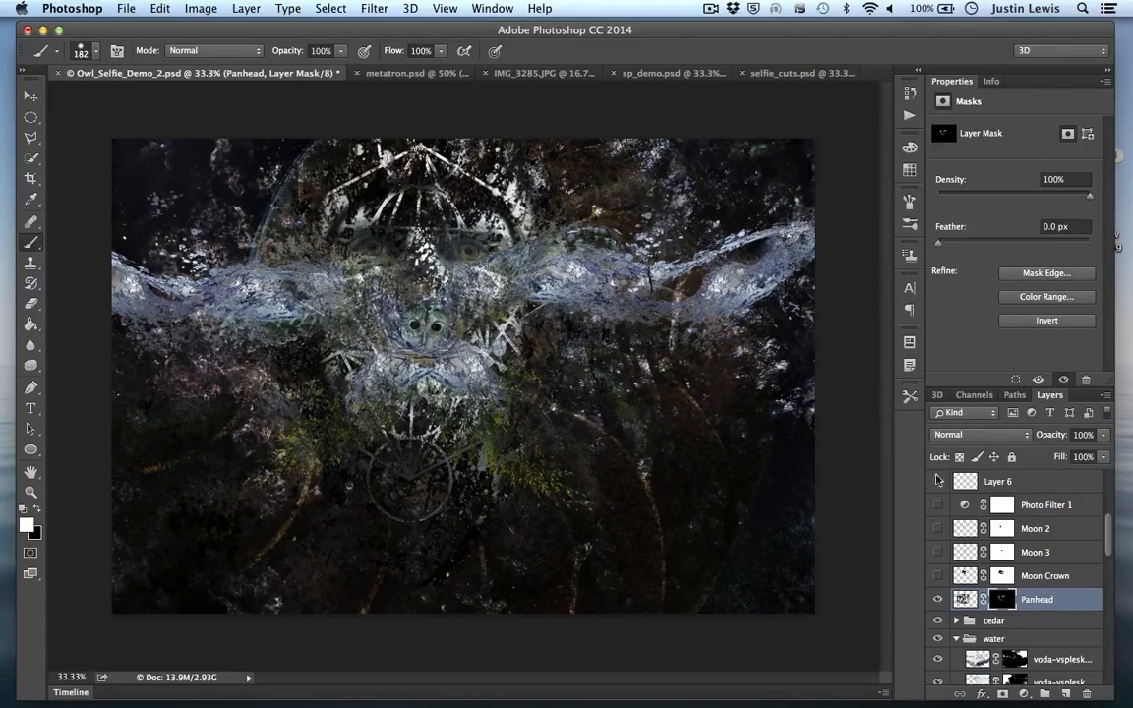
- Flick the Panhead layer off and on to examine its contribution, leaving it visible
left_click(938, 600)
left_click(938, 600)
left_click(936, 601)
left_click(933, 604)
left_click(934, 603)
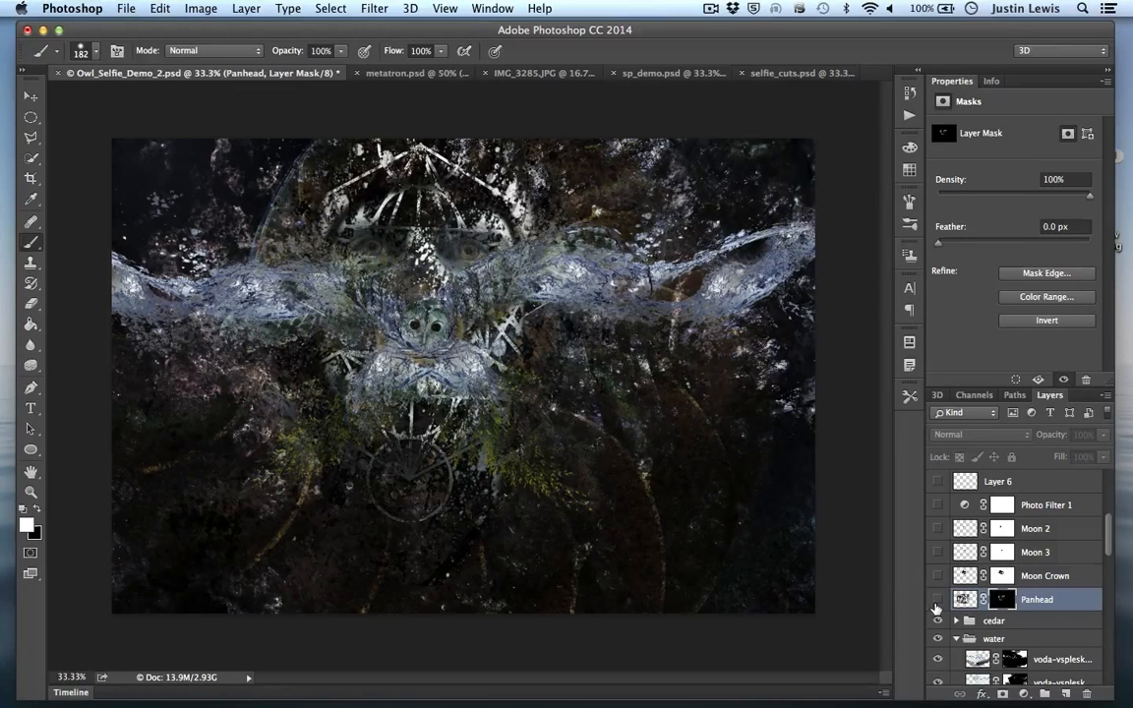
left_click(934, 604)
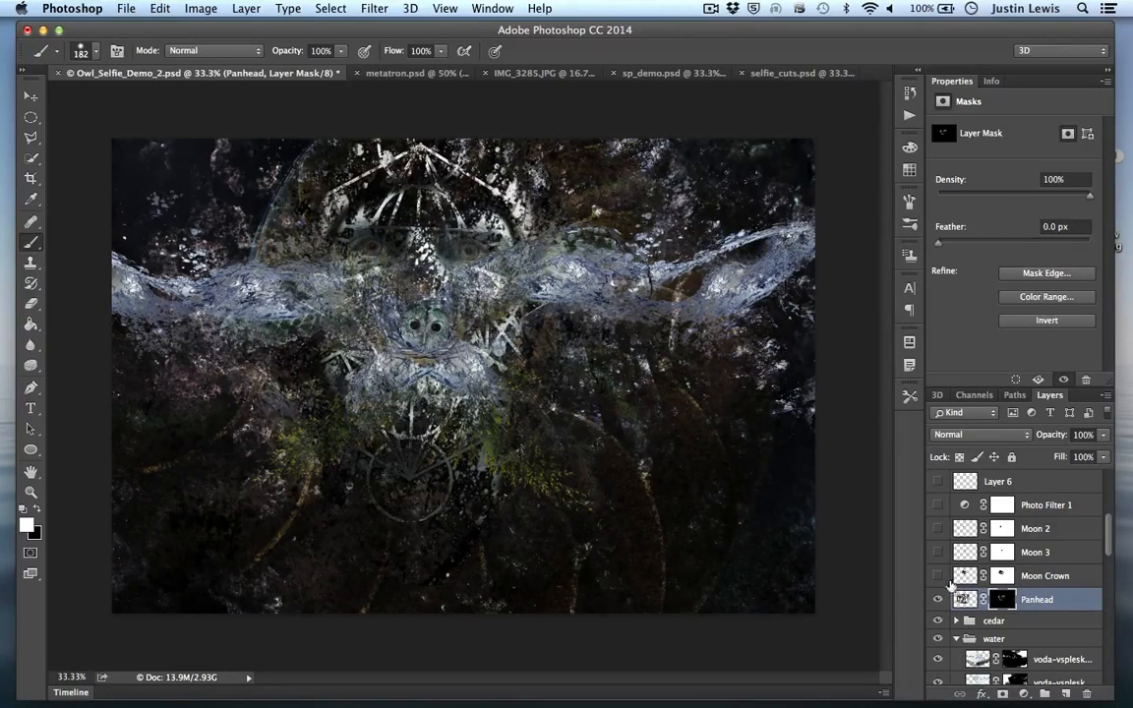
- Show the Moon Crown, Moon 3 and Moon 2 layers, and return to the Move tool
left_click(938, 577)
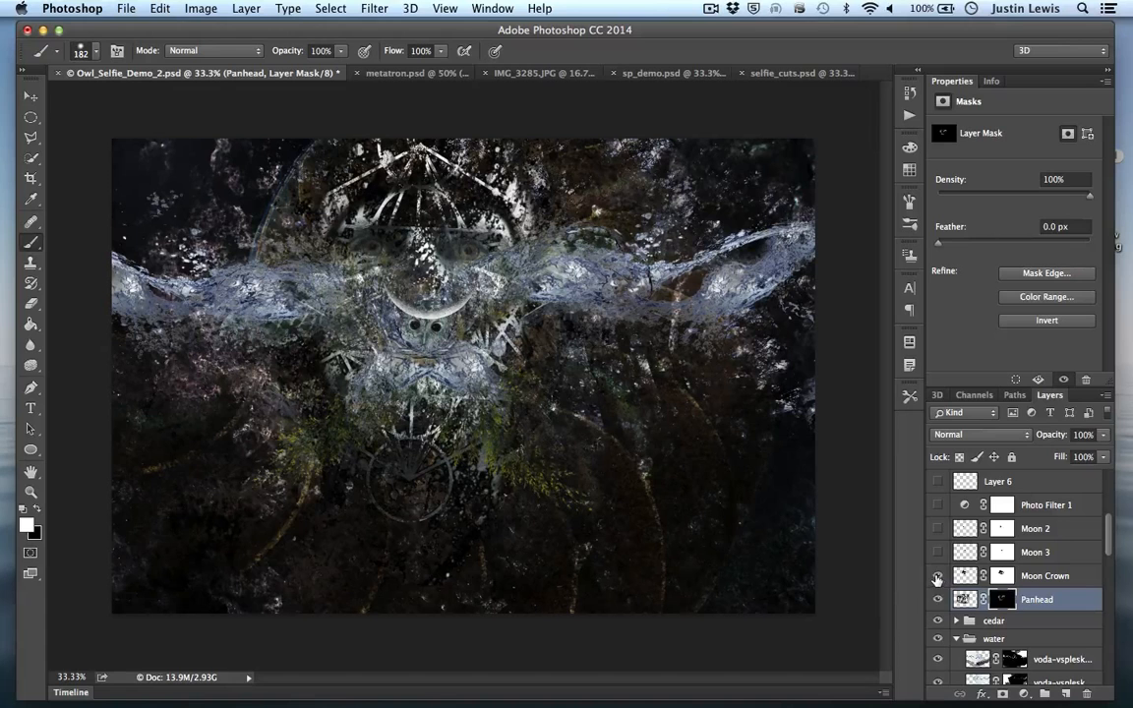
left_click(936, 579)
left_click(936, 578)
left_click(31, 96)
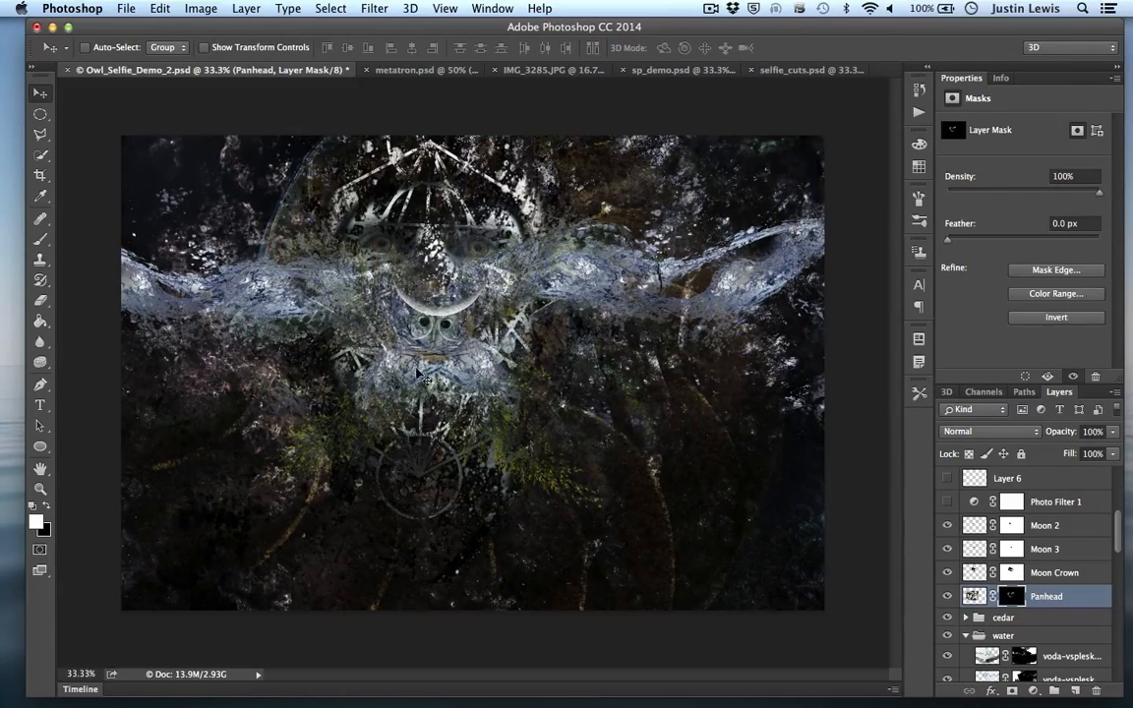
- Show the Photo Filter 1 adjustment and its settings, and preview the glowing lights on Layer 6 before hiding them again
left_click(947, 503)
left_click(1041, 502)
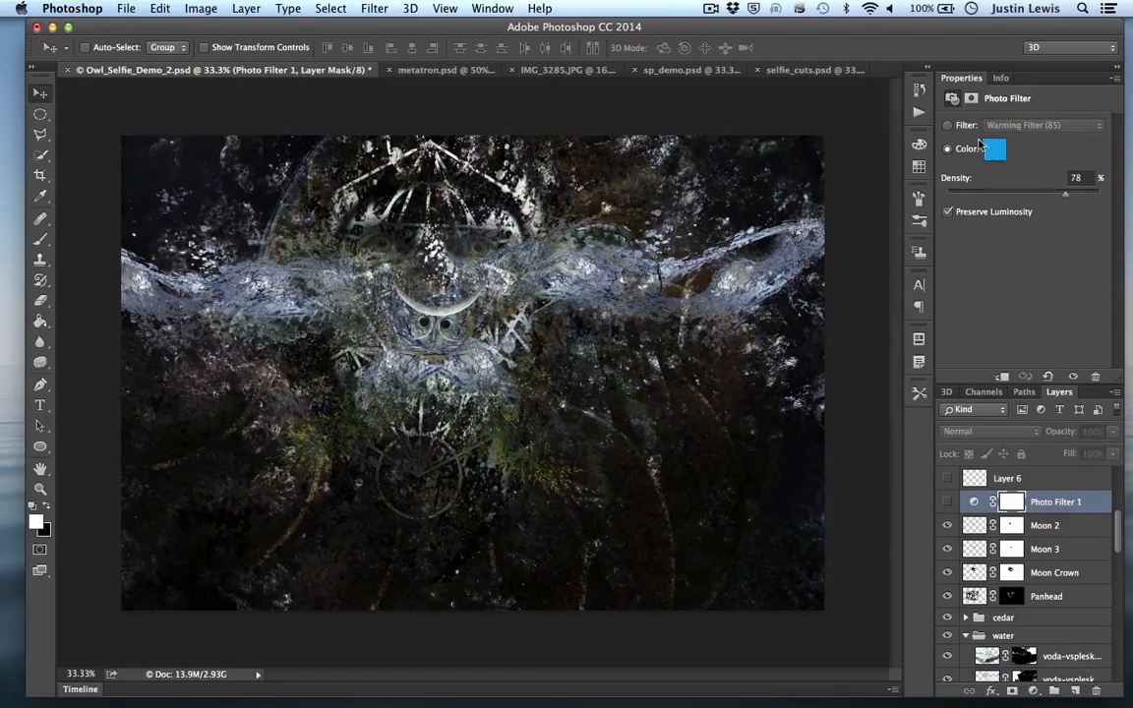
left_click(946, 503)
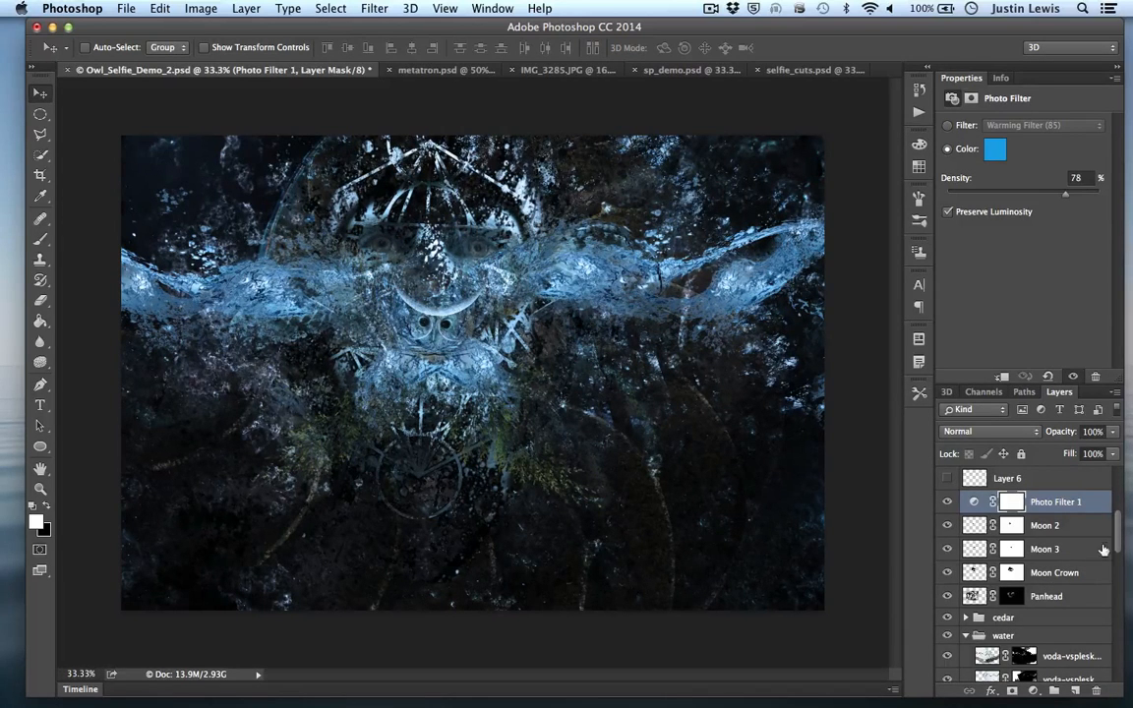
scroll(1119, 538, "up", 4)
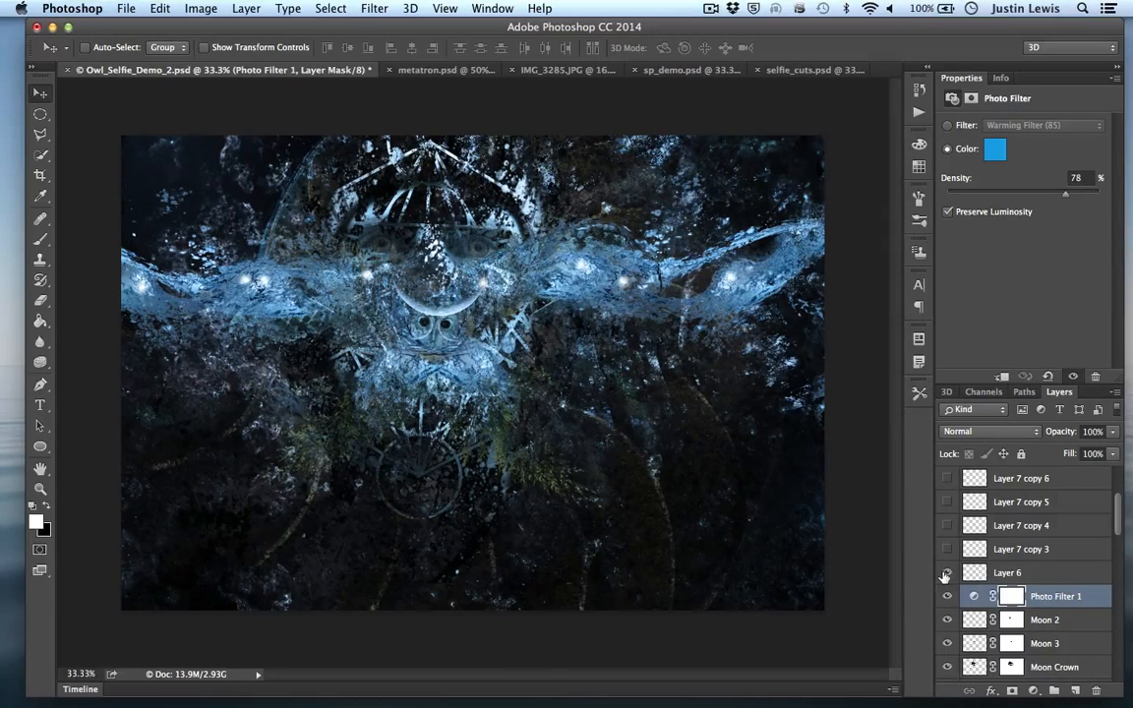
left_click(945, 575)
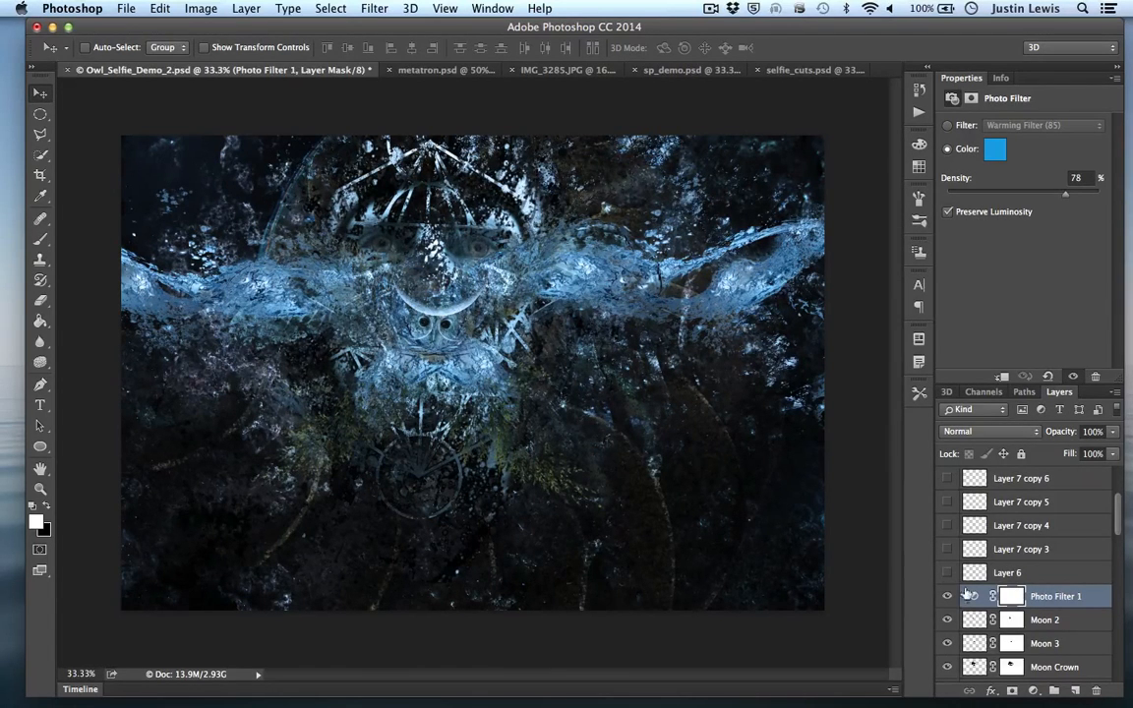
- Hide every visible layer from Photo Filter 1 down, leaving only the black Layer 9 showing
scroll(1117, 523, "down", 4)
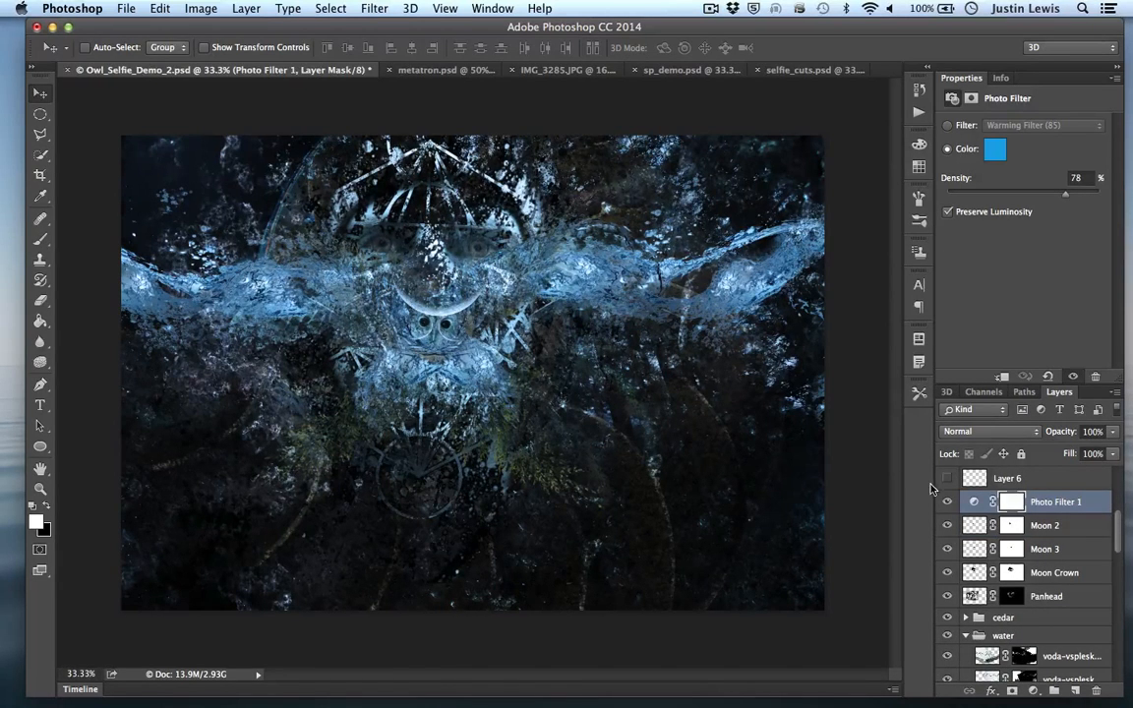
left_click_drag(947, 504, 949, 673)
left_click(947, 669)
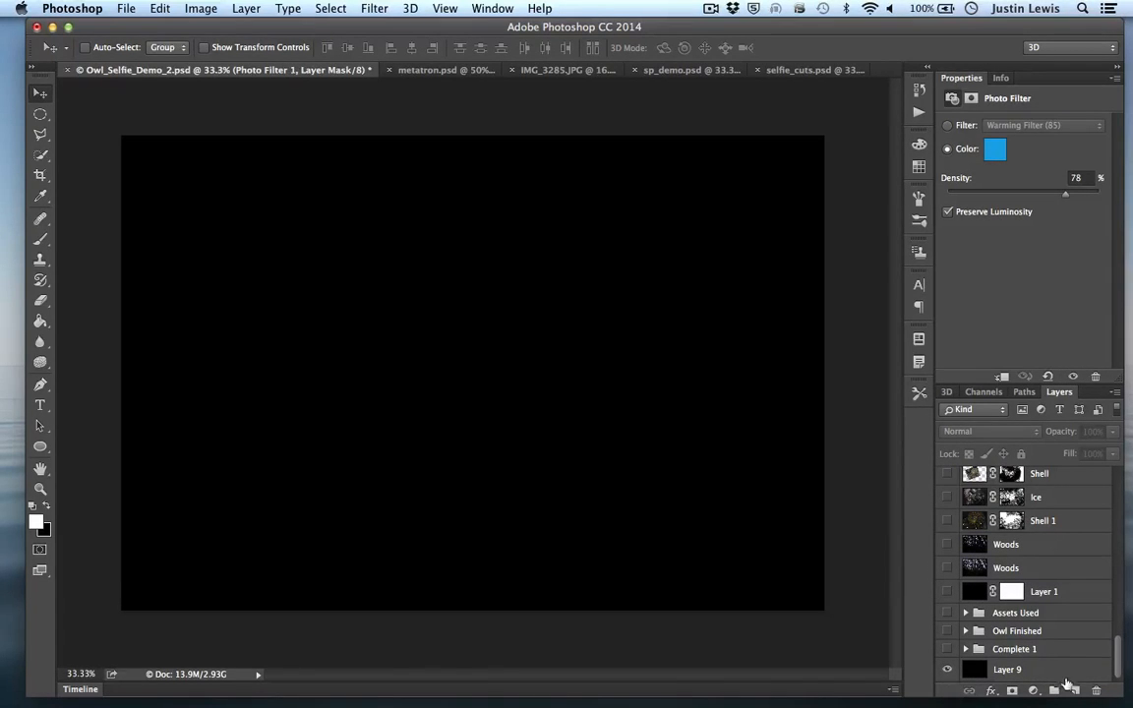
- Add a new empty layer directly above the black Layer 9 and keep it selected
left_click(1067, 670)
left_click(1070, 691)
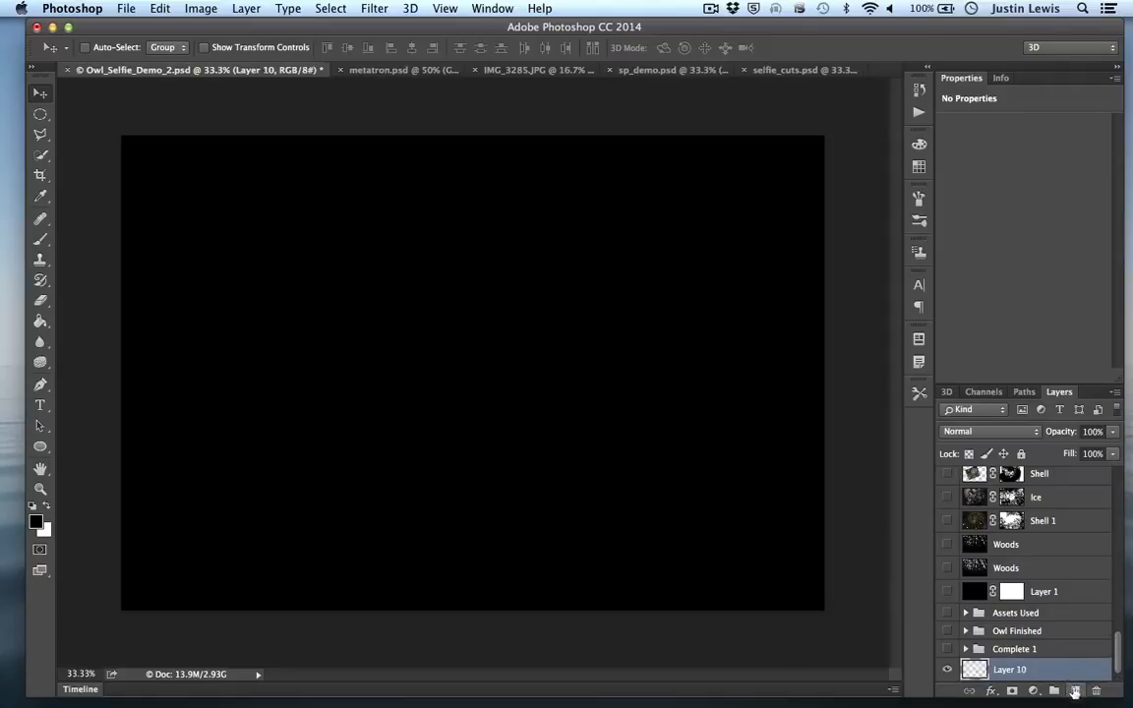
left_click_drag(1118, 649, 1119, 659)
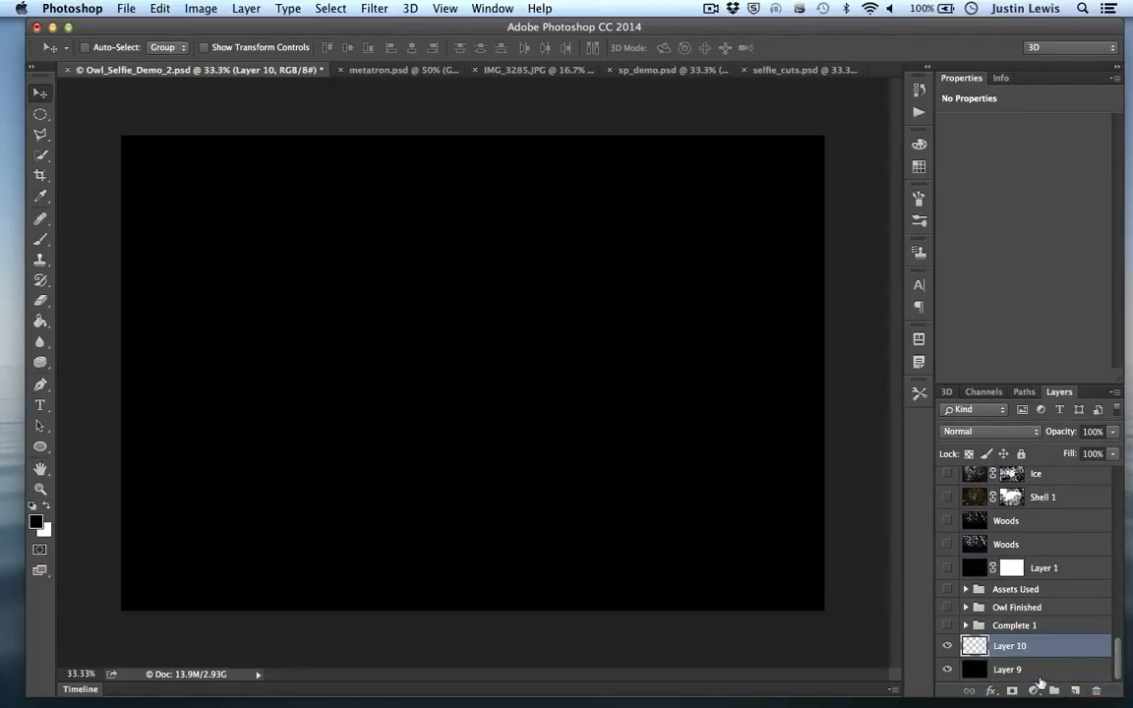
left_click(1040, 675)
left_click(1043, 654)
- Set up a white brush at 3 px and 100% hardness, and paint a vertical line in the middle of the canvas
left_click(40, 242)
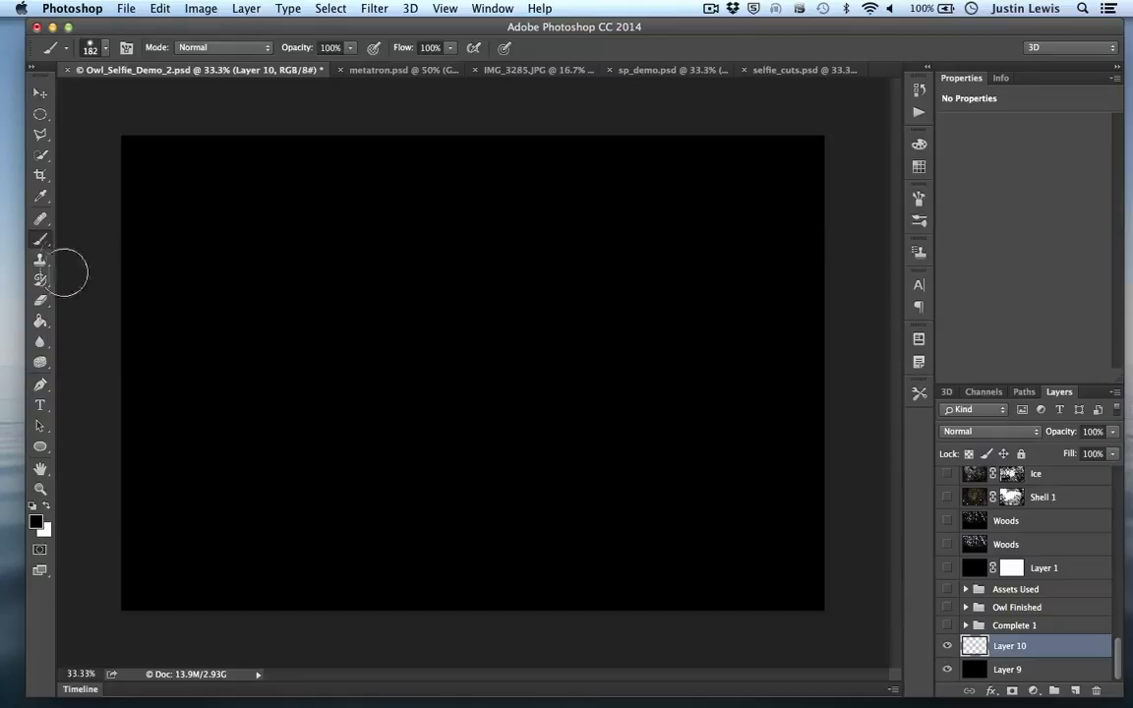
left_click(45, 507)
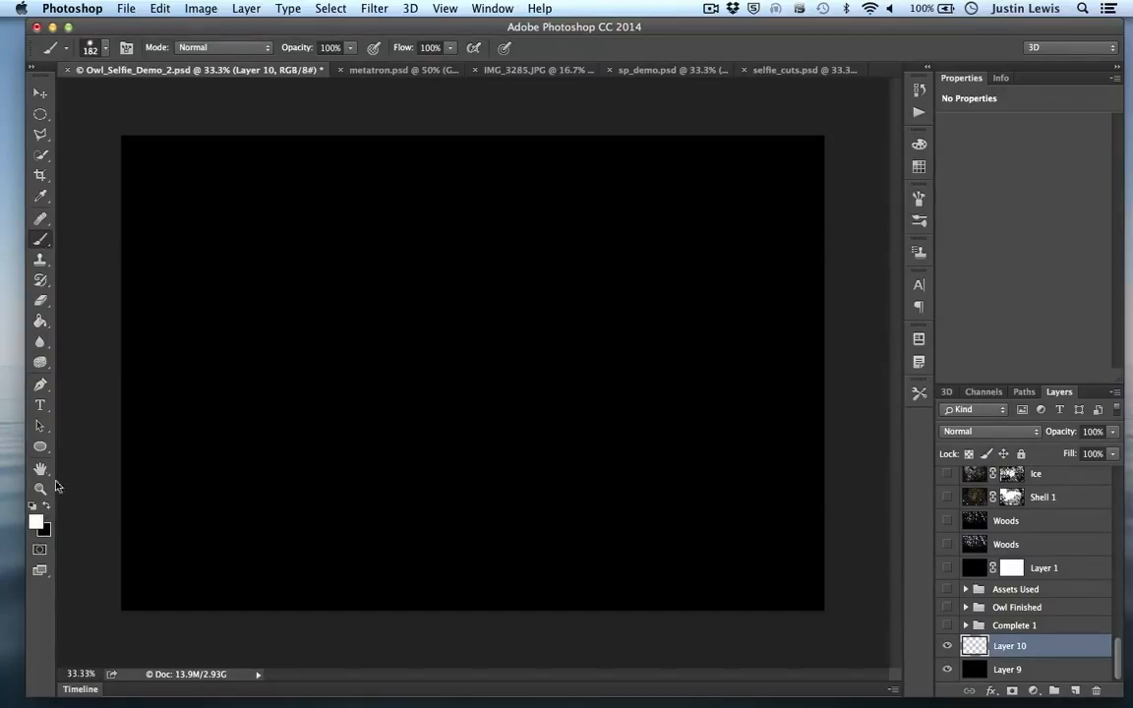
left_click(99, 47)
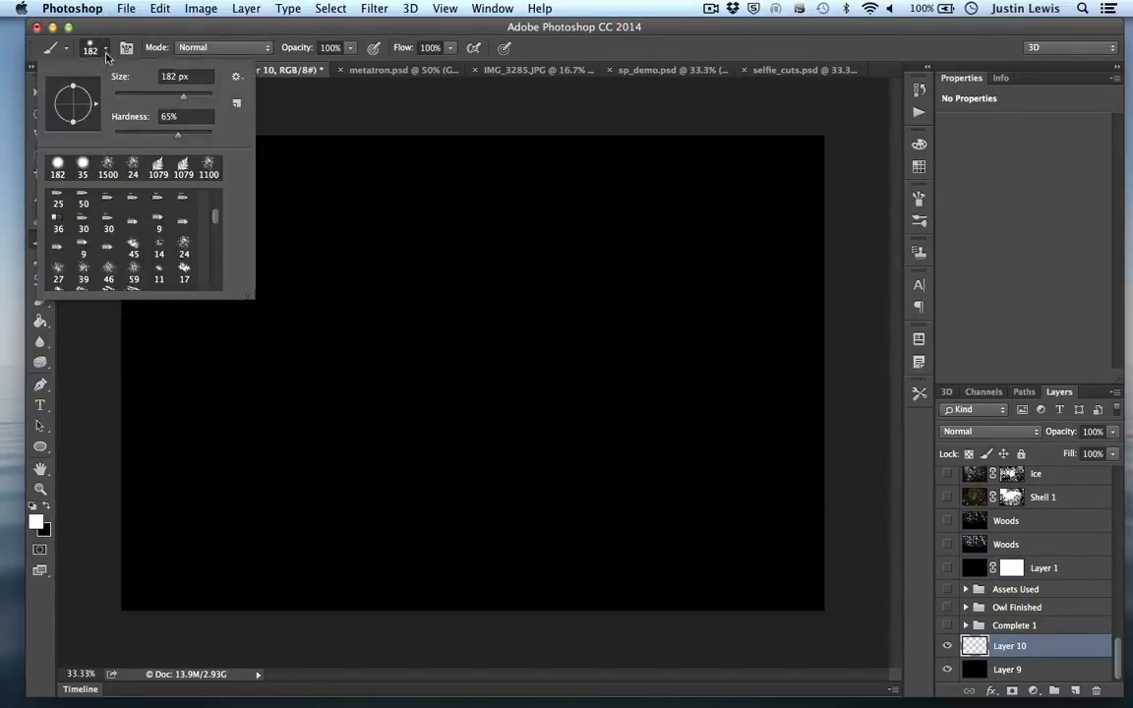
key("Tab")
left_click_drag(156, 138, 230, 136)
left_click_drag(184, 96, 113, 96)
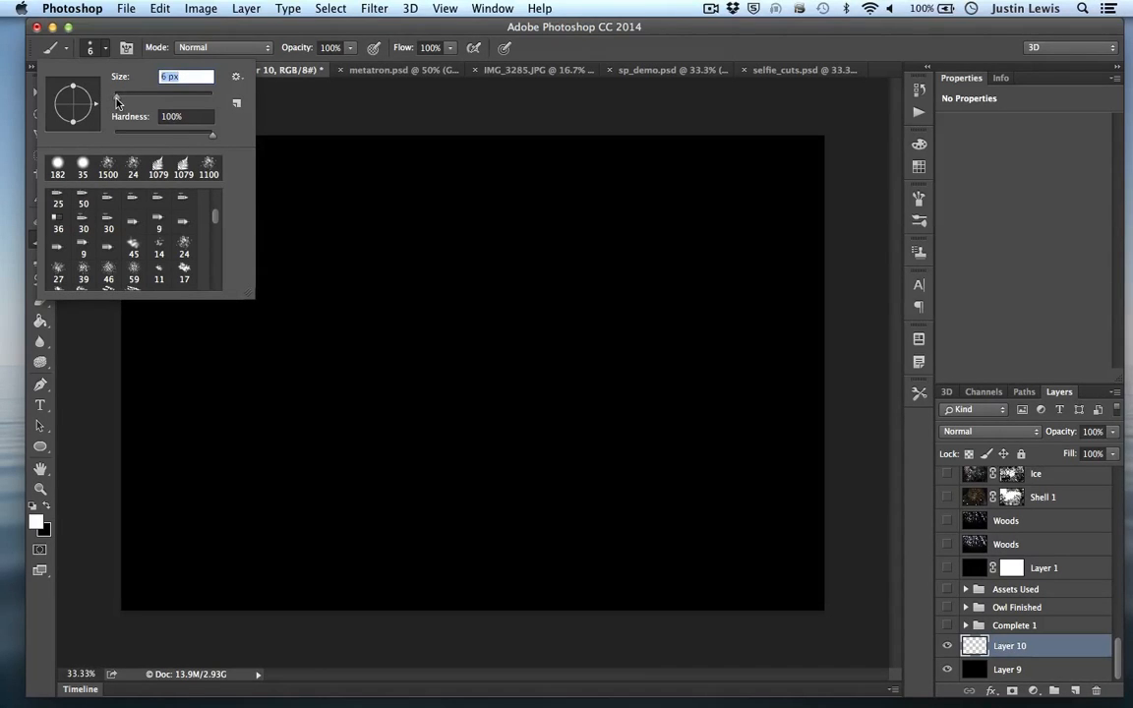
left_click(366, 29)
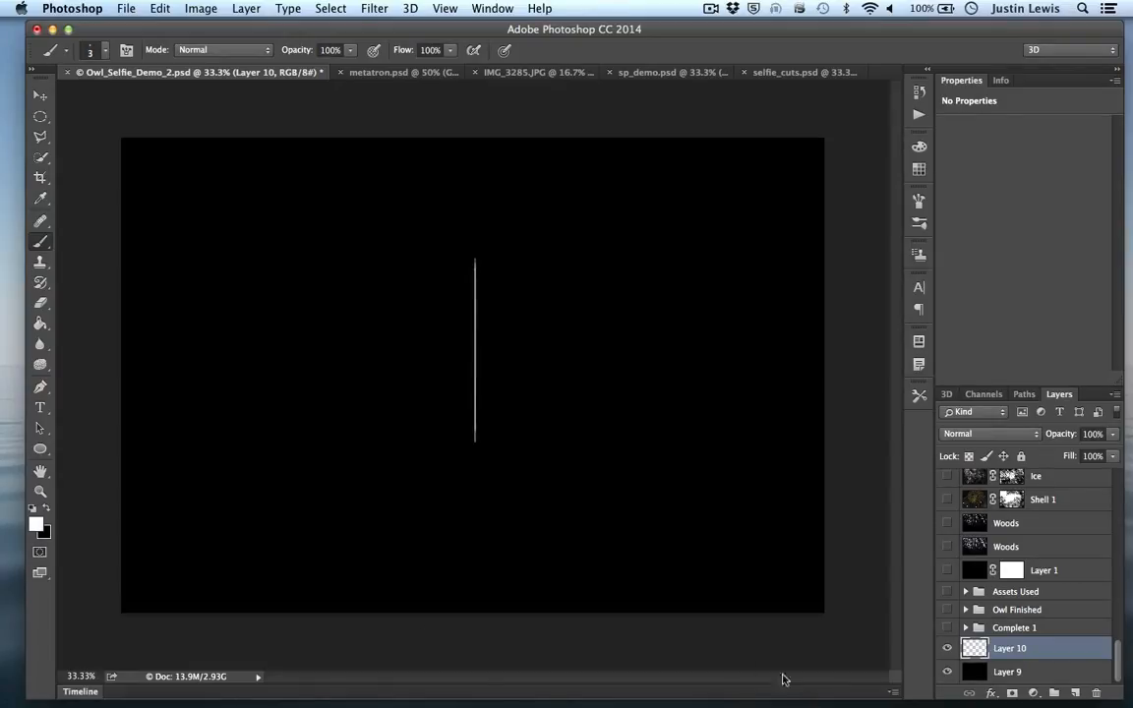
- Turn on transform controls, duplicate the vertical line's layer and rotate the copy about 90° to form a cross
left_click(39, 97)
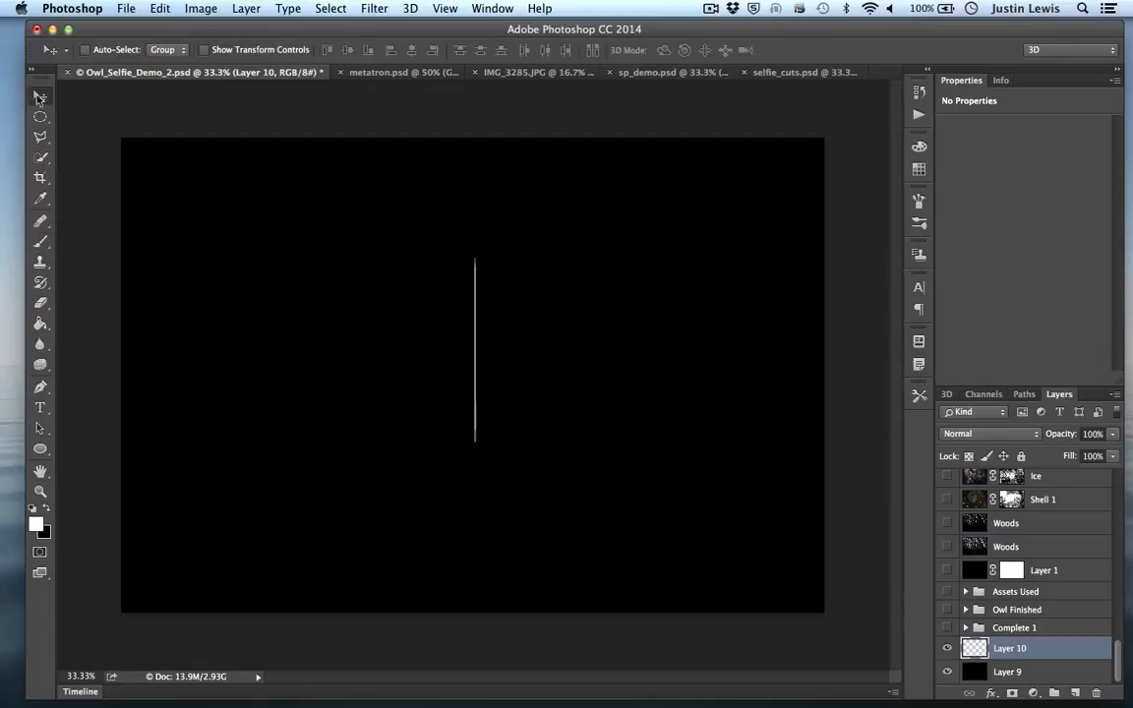
left_click(205, 51)
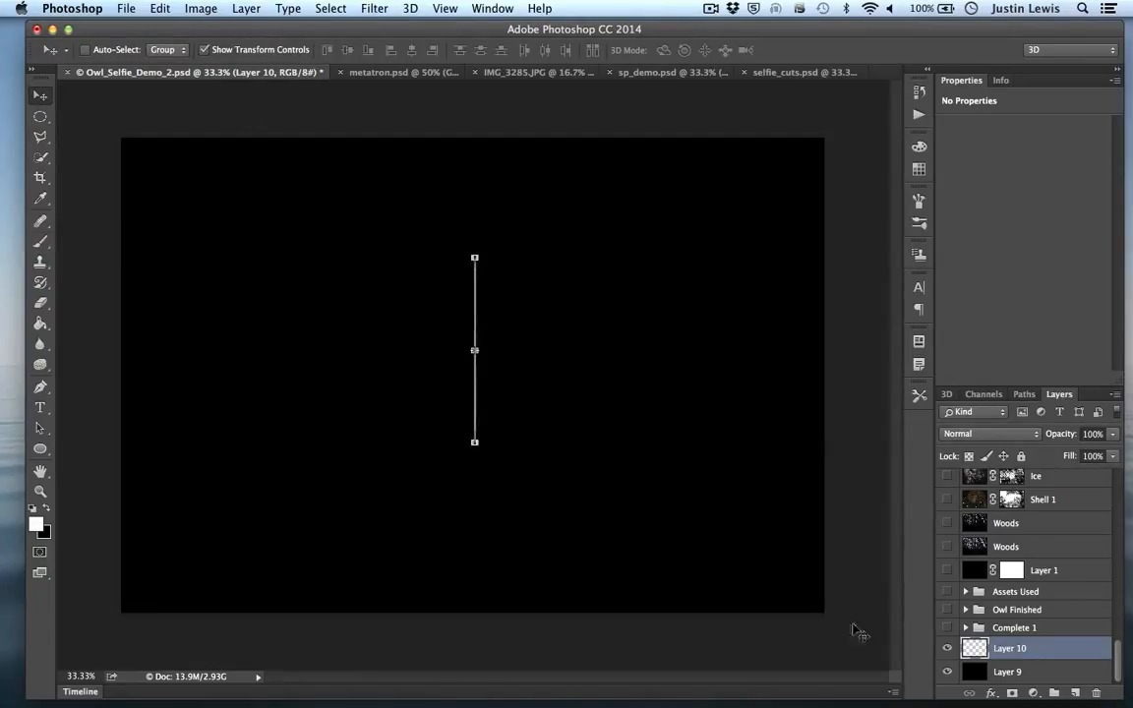
key("super")
key("super+j")
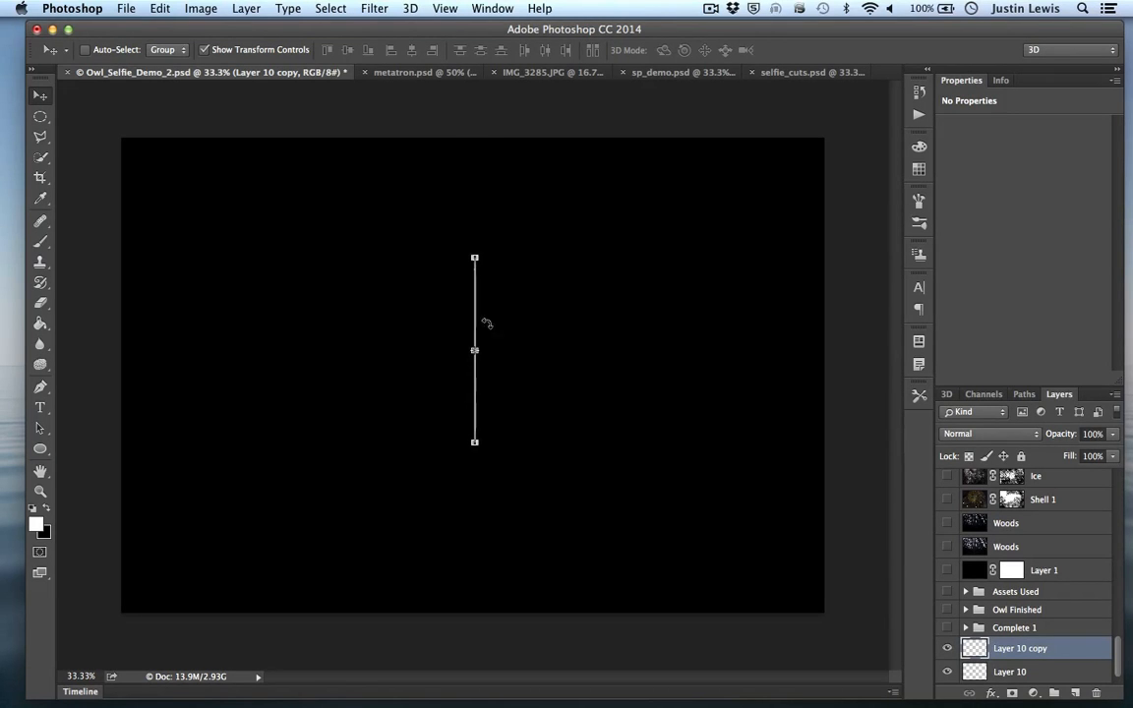
left_click_drag(482, 241, 555, 356)
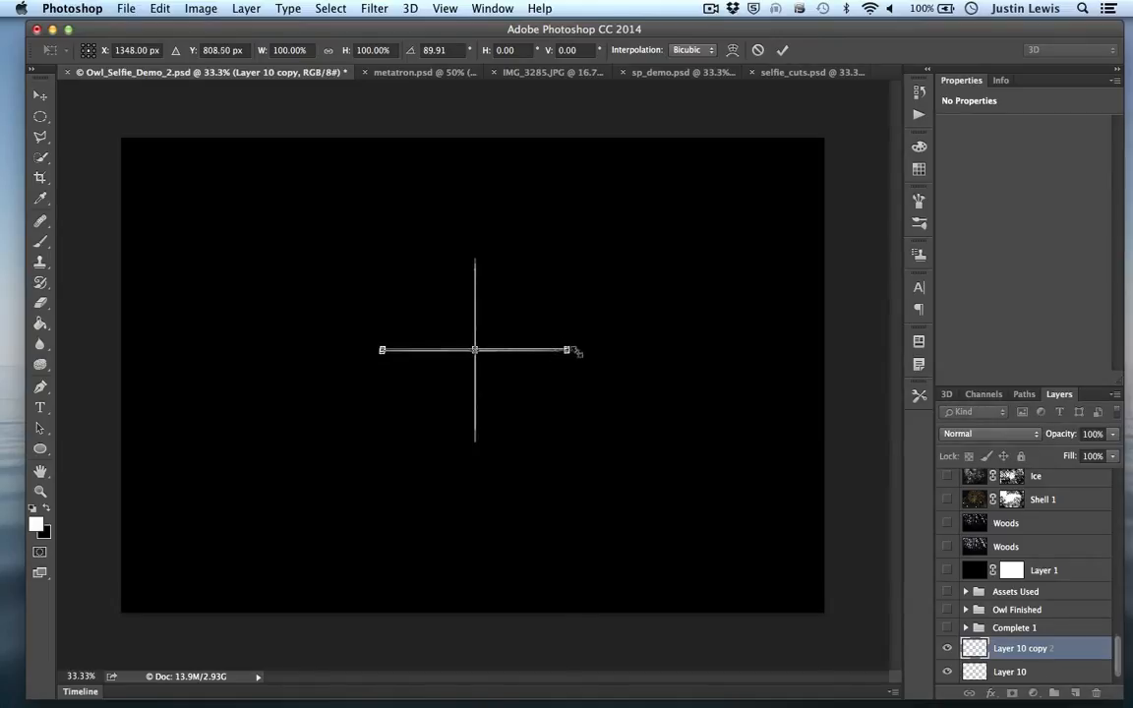
key("Return")
- Duplicate the line twice more, rotating one copy about 29° and the other onto the opposite diagonal to form an eight-pointed star
key("super+j")
key("super+t")
left_click_drag(580, 347, 572, 397)
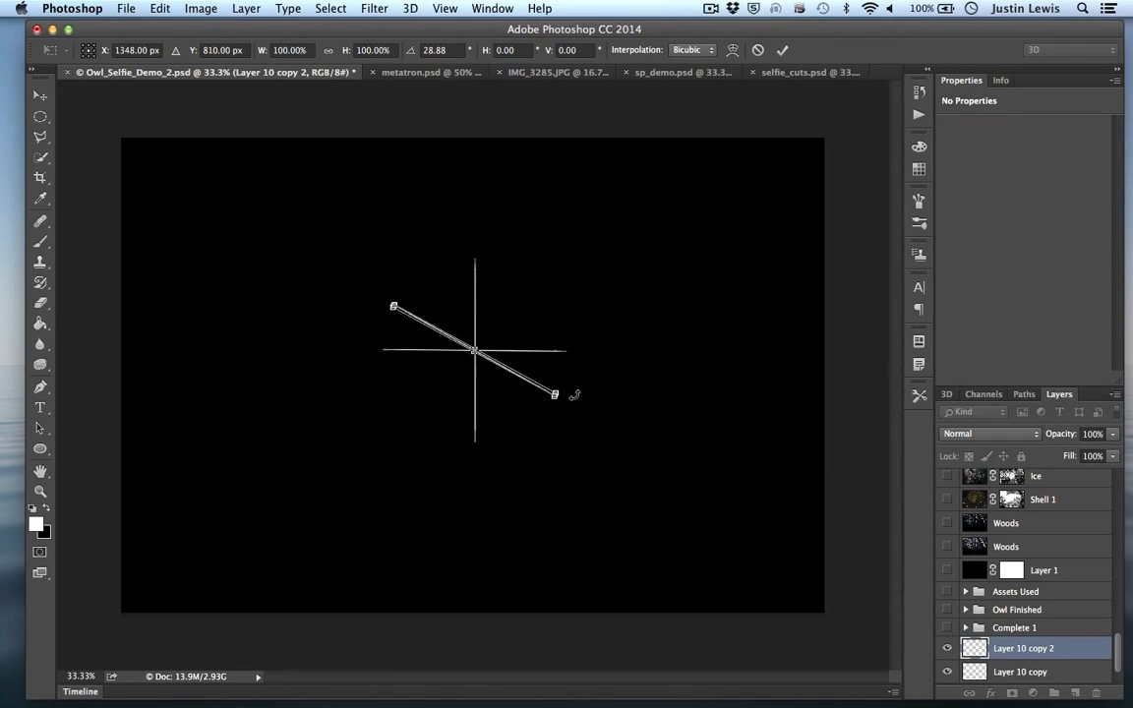
key("Return")
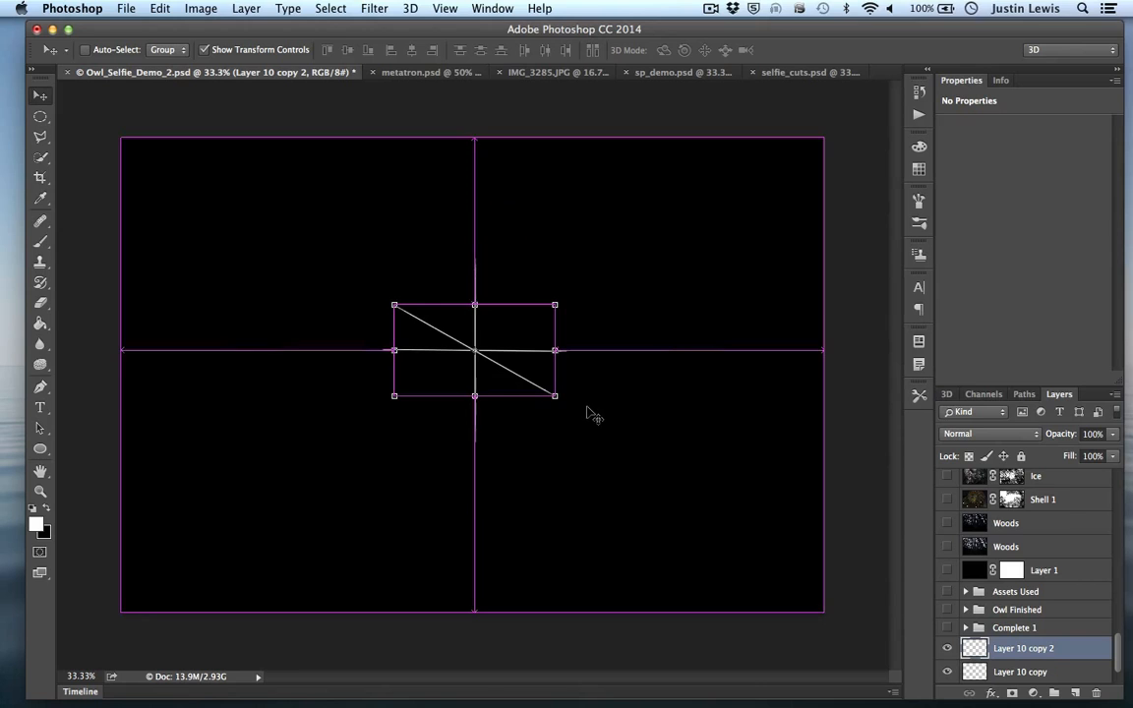
key("super+j")
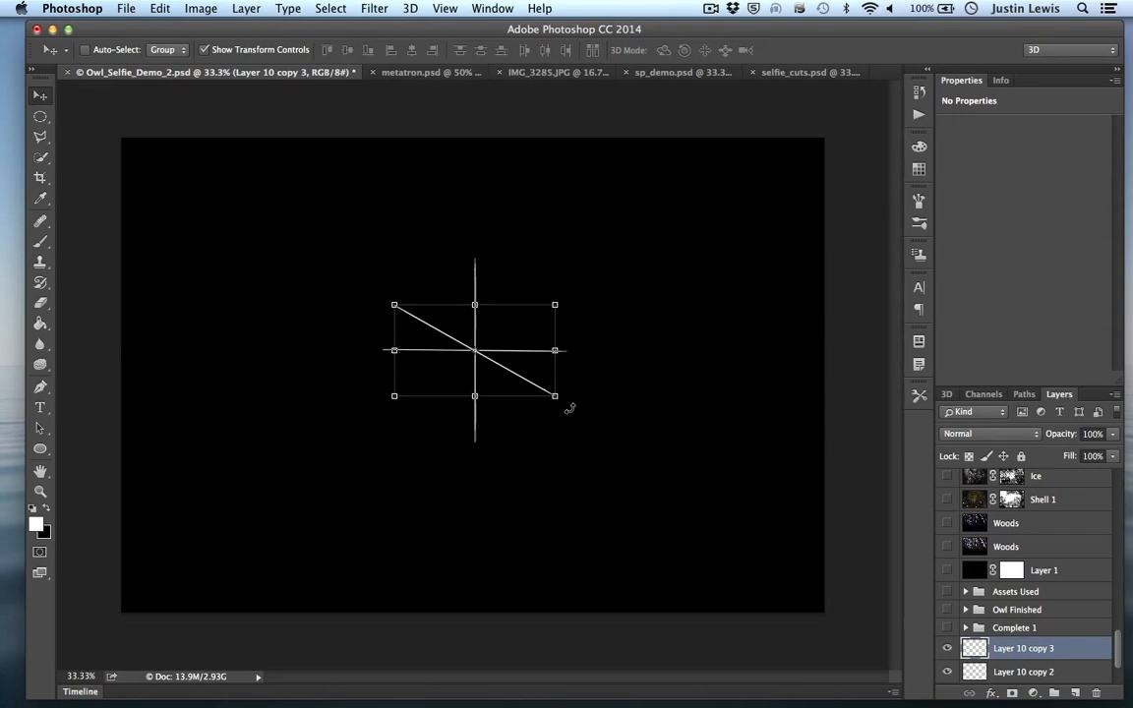
left_click_drag(569, 403, 421, 397)
key("Return")
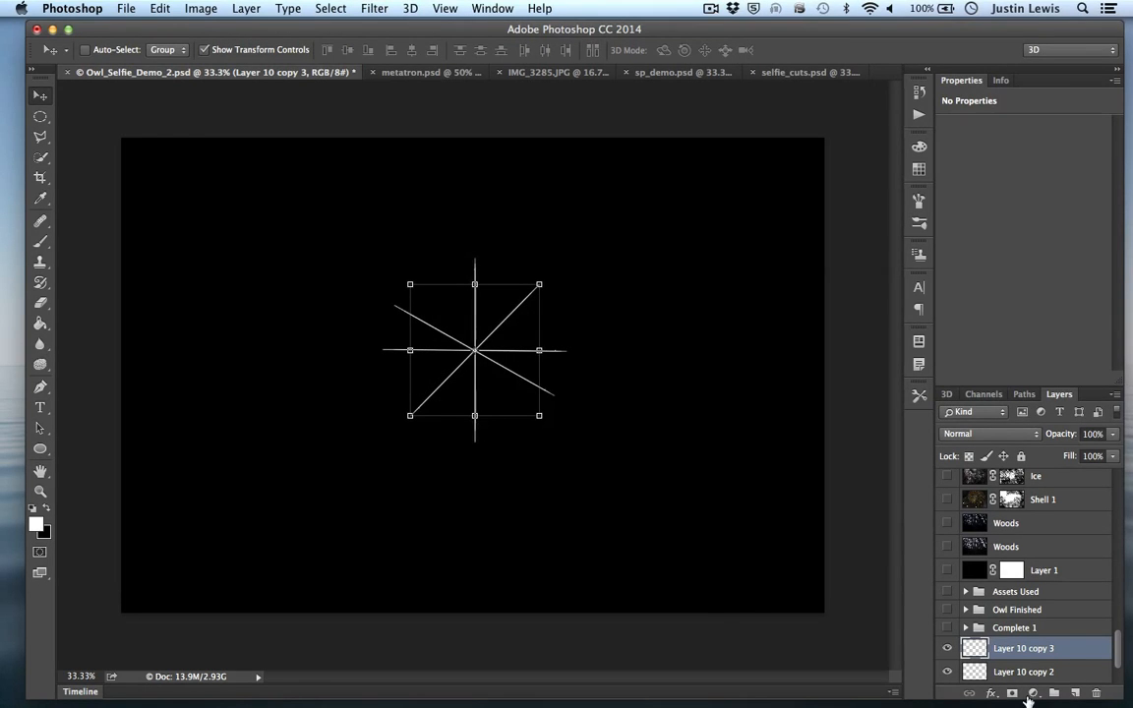
- Merge Layer 10 and its three copies into a single layer, and toggle its visibility to check the star
left_click_drag(1110, 657, 1114, 675)
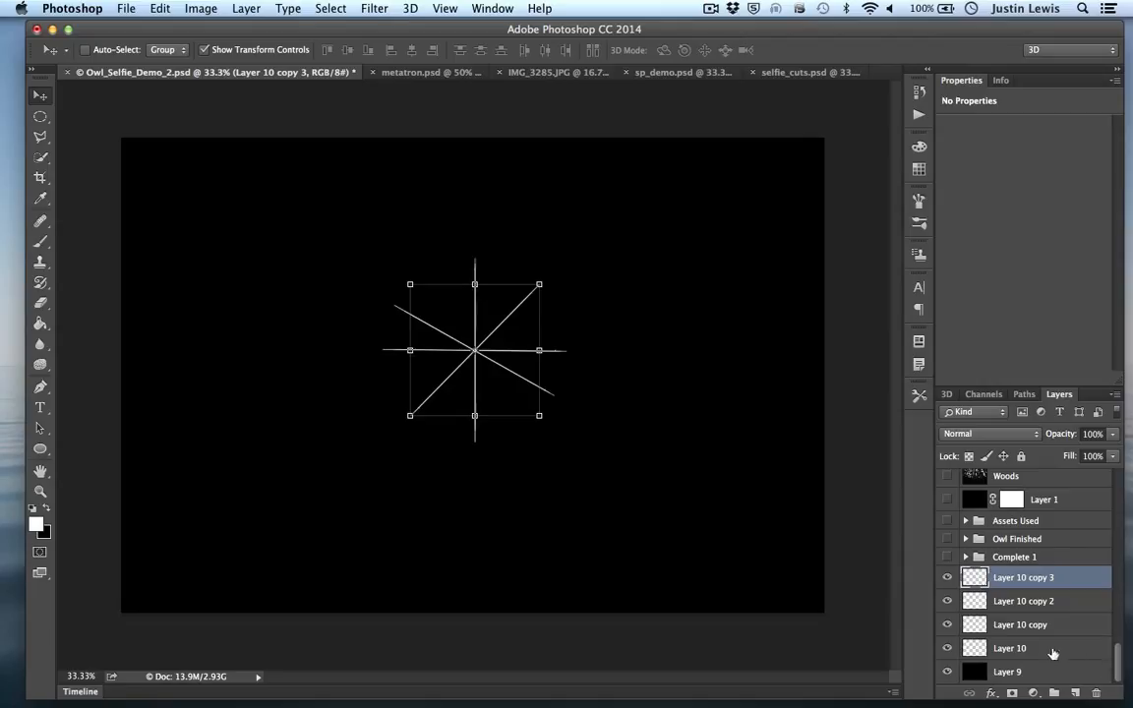
left_click(1052, 654, "shift")
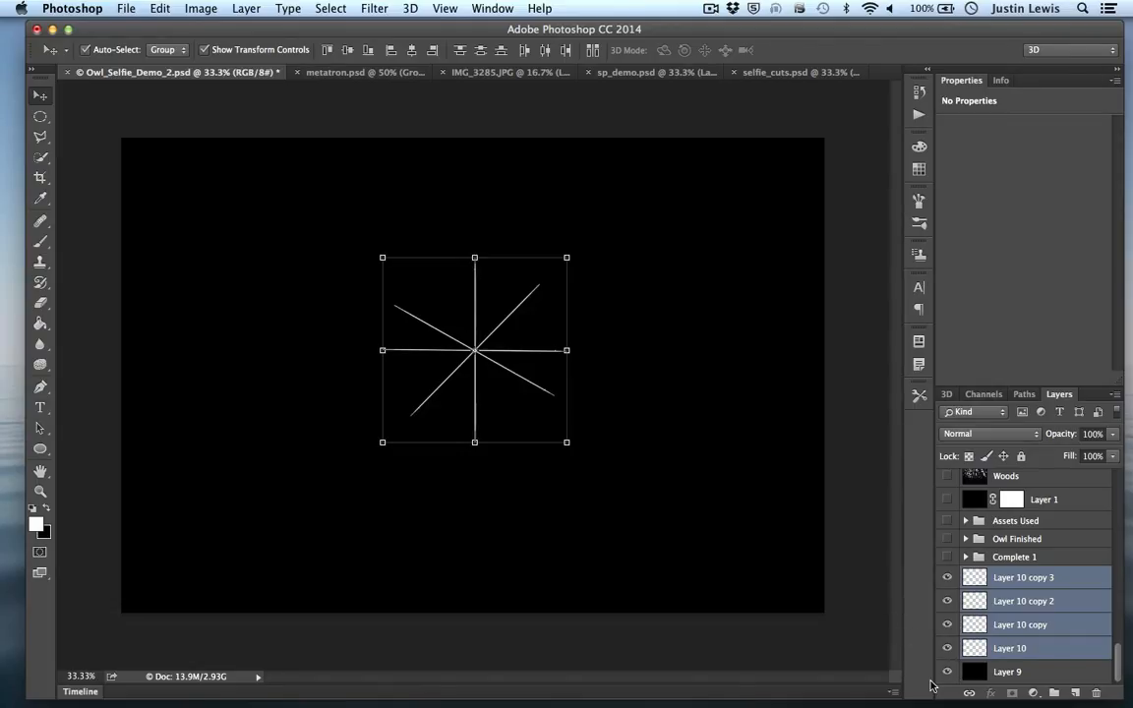
key("super+e")
left_click(947, 648)
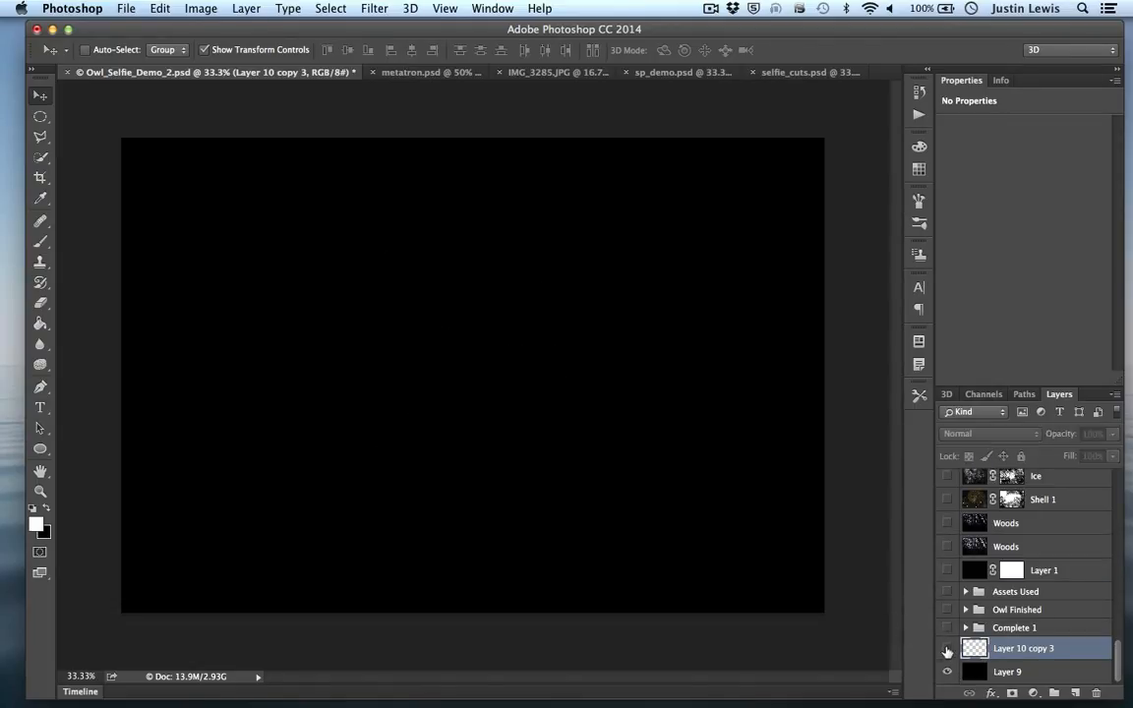
left_click(947, 648)
left_click(947, 648)
left_click(947, 648)
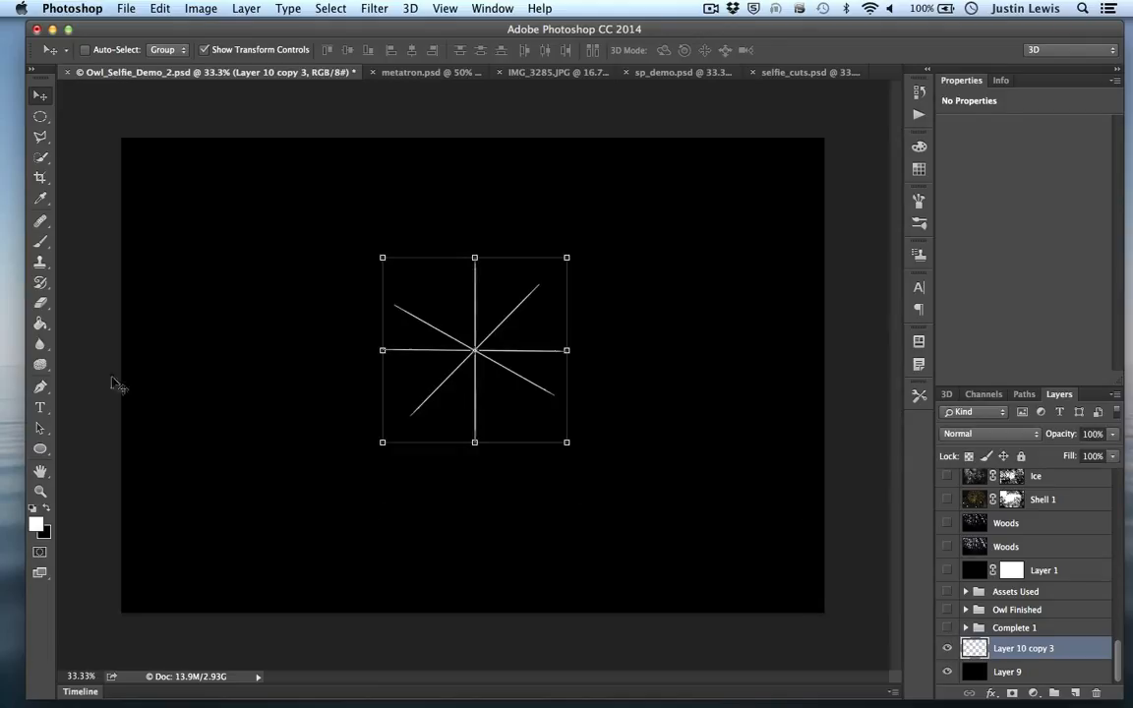
- Shorten the star's four diagonal arms by erasing their outer ends with a soft 124 px eraser at 0% hardness
left_click(38, 306)
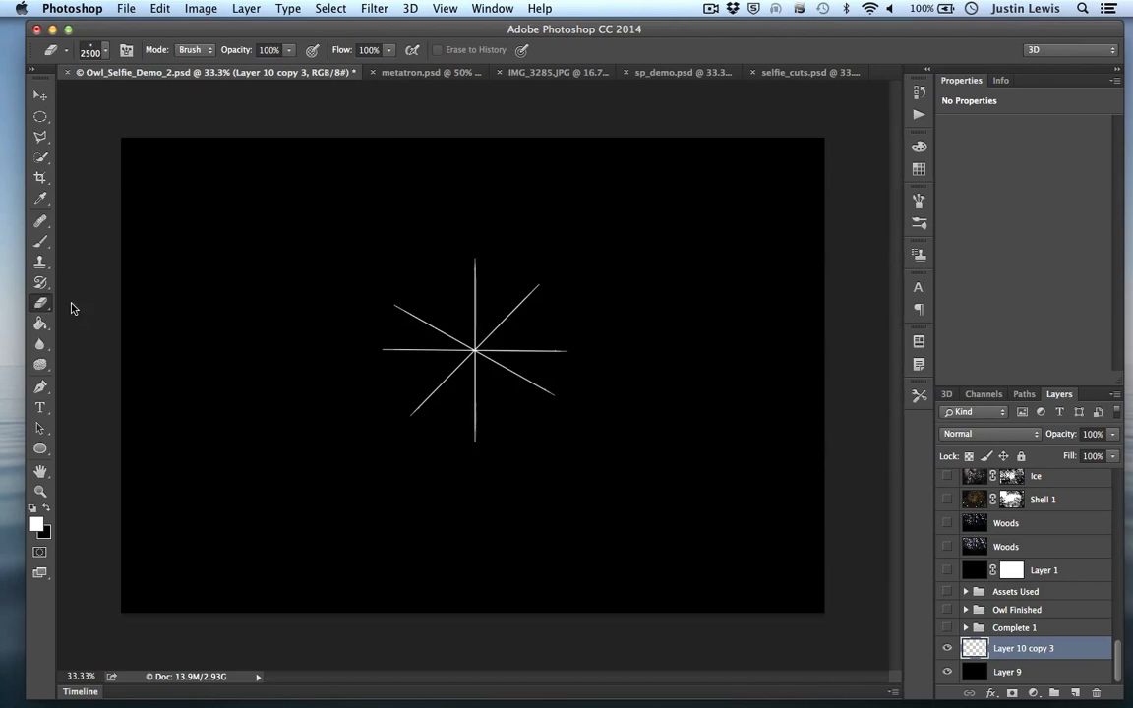
left_click(104, 49)
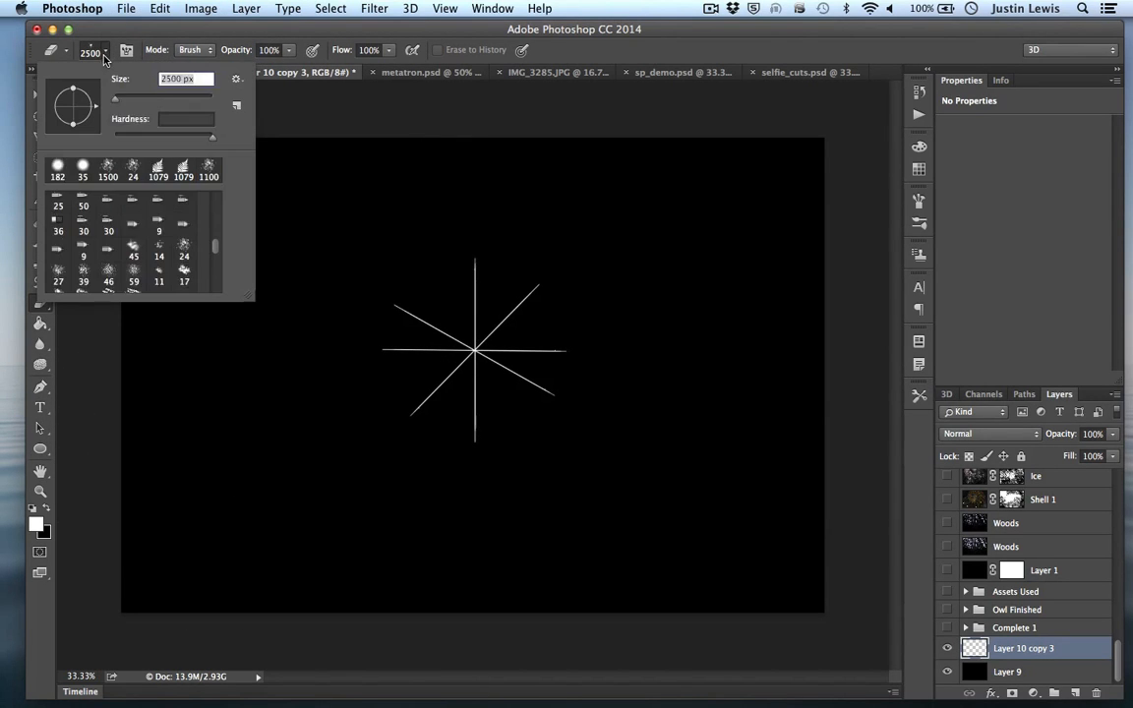
left_click(110, 173)
left_click_drag(174, 137, 88, 129)
left_click(175, 97)
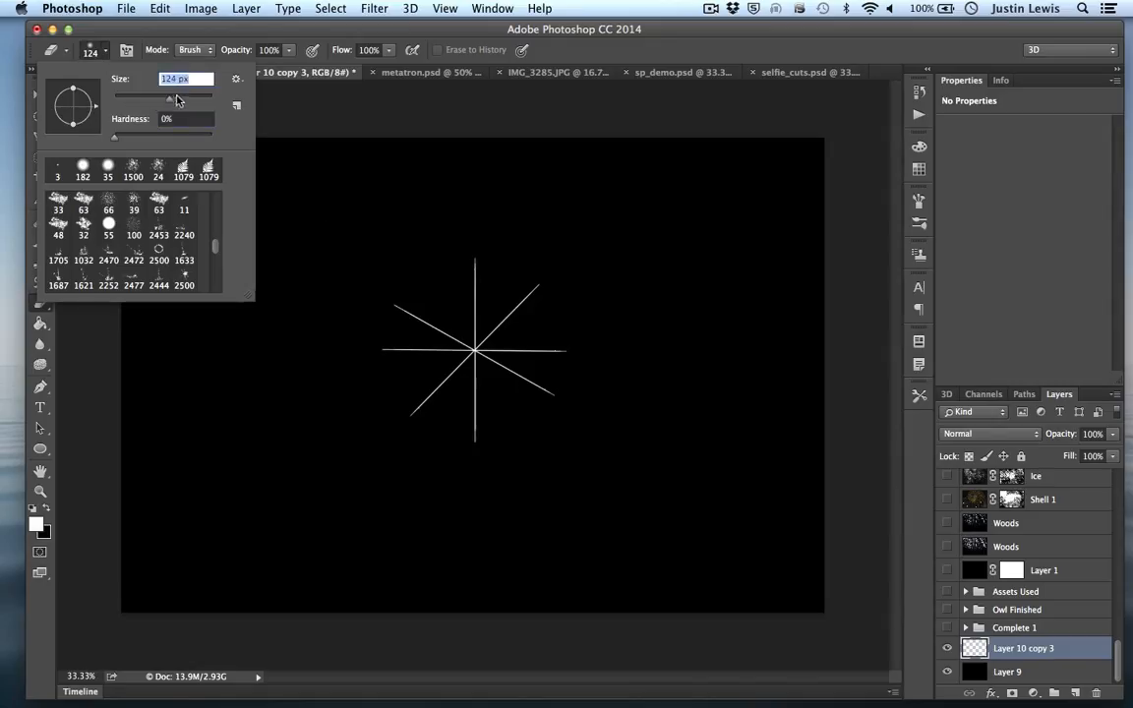
left_click(264, 32)
mouse_move(370, 301)
left_mouse_down()
mouse_move(372, 292)
mouse_move(407, 313)
left_mouse_up()
left_click_drag(527, 283, 534, 289)
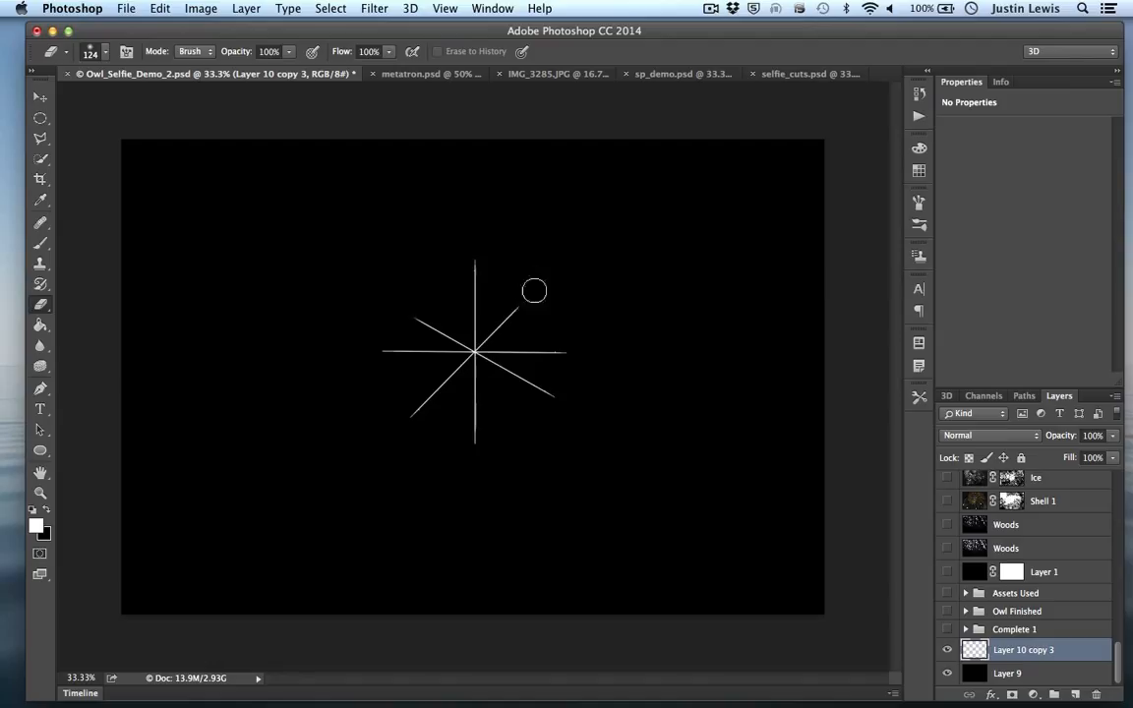
mouse_move(546, 415)
left_mouse_down()
mouse_move(545, 397)
mouse_move(555, 426)
left_mouse_up()
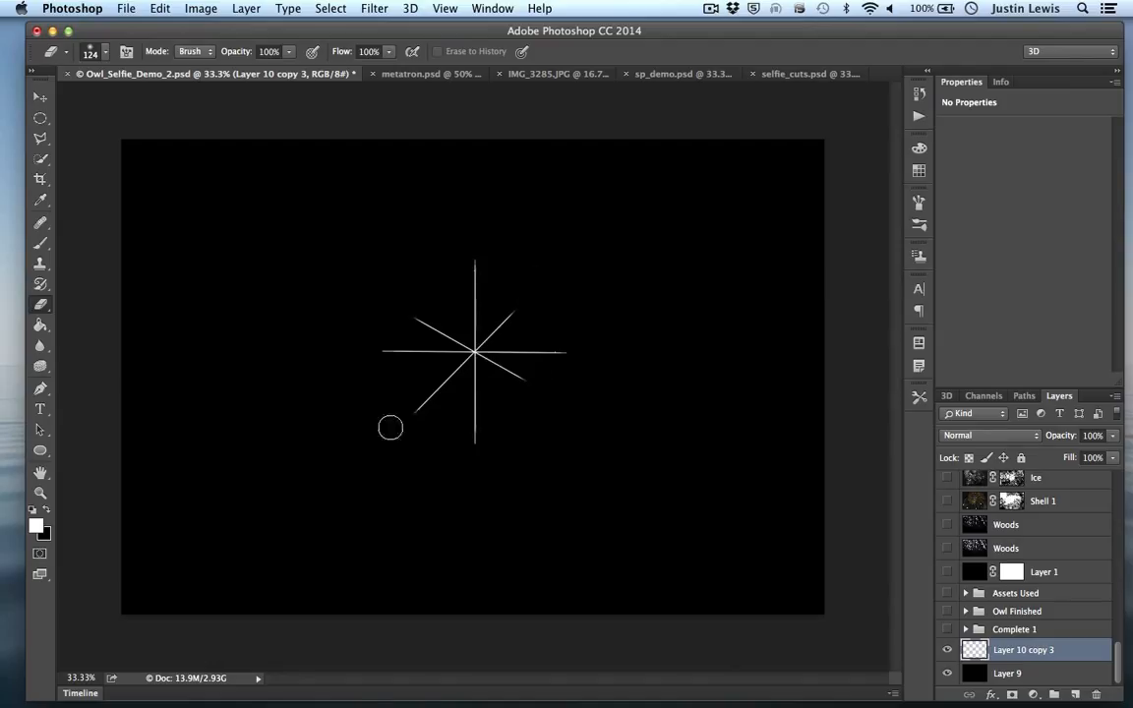
left_click_drag(389, 425, 425, 407)
- Set up the white brush at 400 px and 0% hardness for a soft glow
left_click(39, 245)
left_click(107, 53)
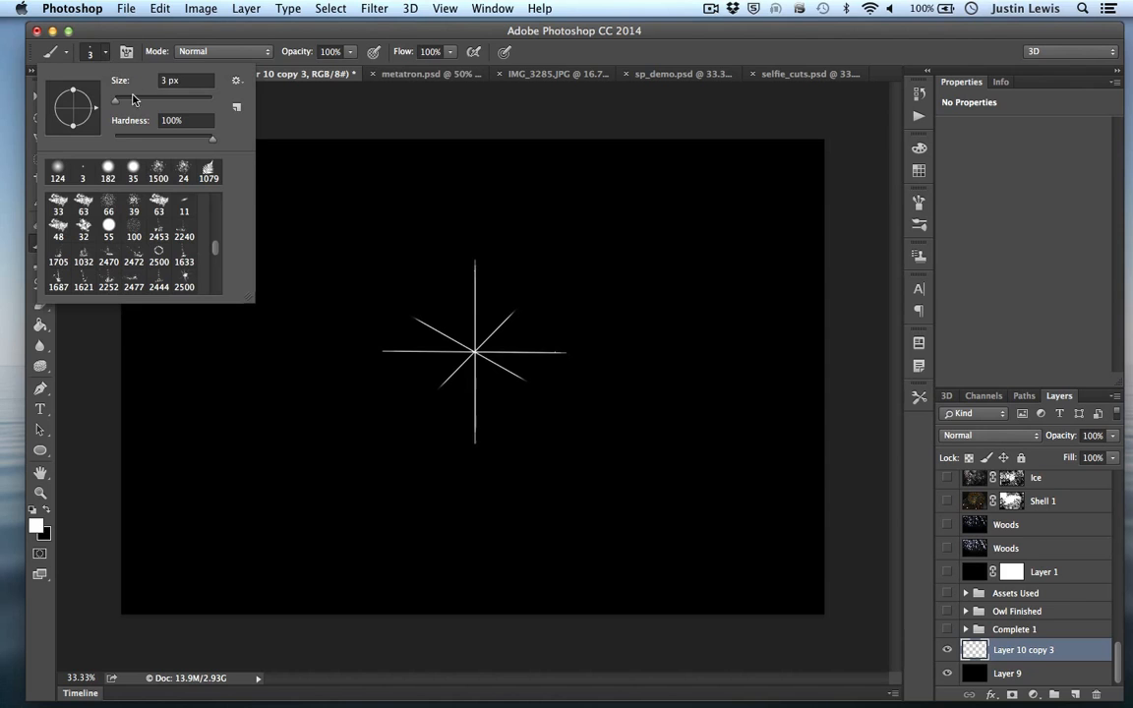
left_click(134, 98)
type("]")
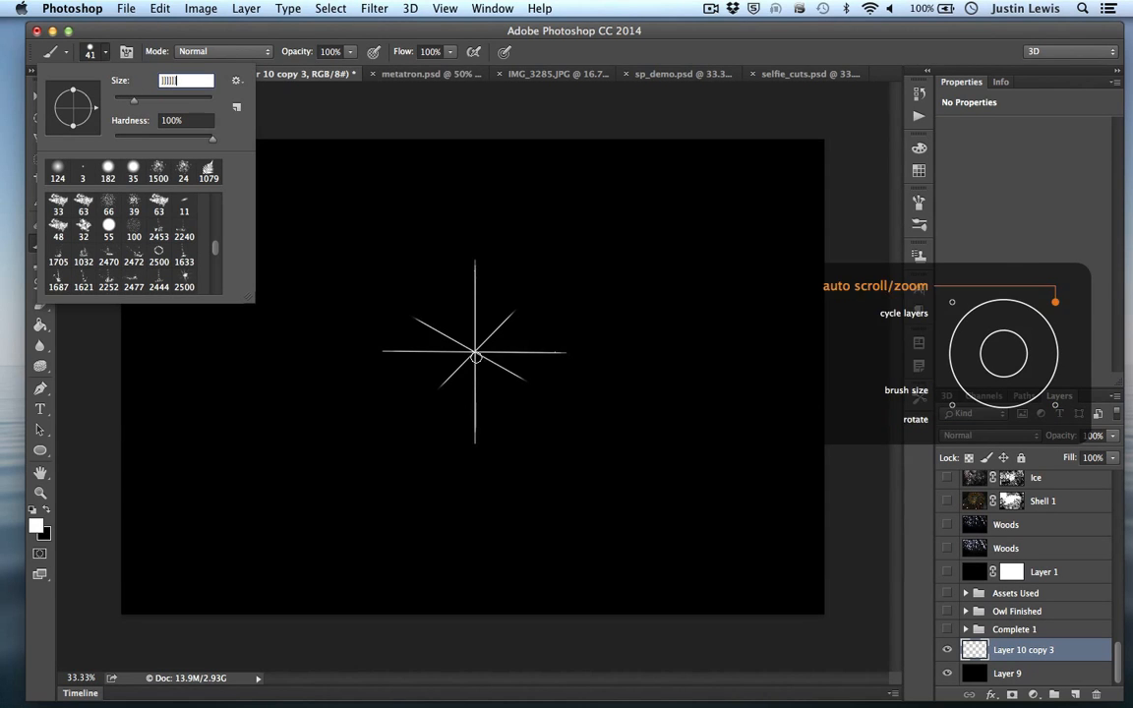
type("]]]]]]]]]]]")
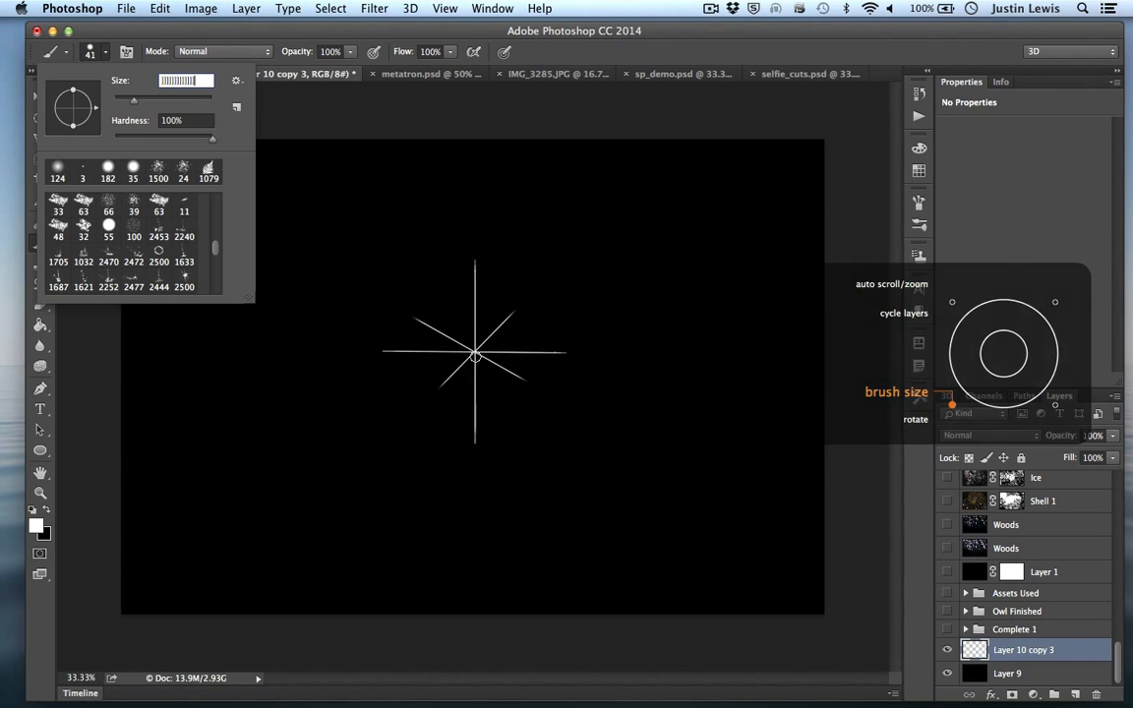
left_click(253, 28)
left_click(678, 261)
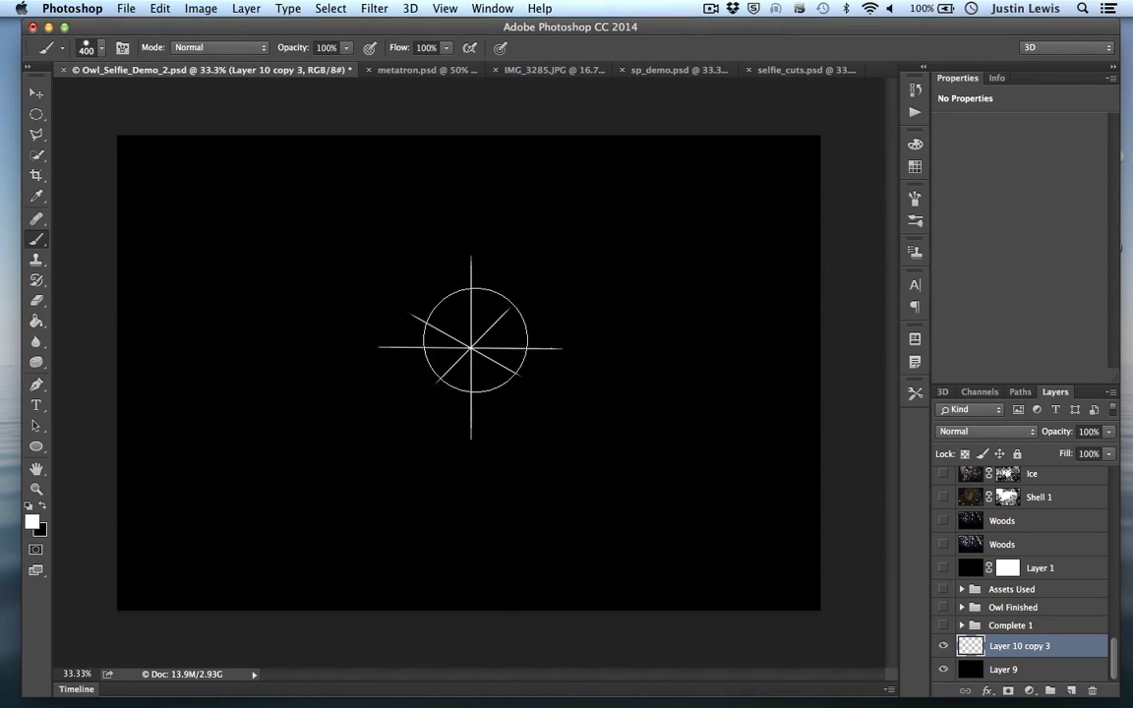
key("]")
key("[")
key("[")
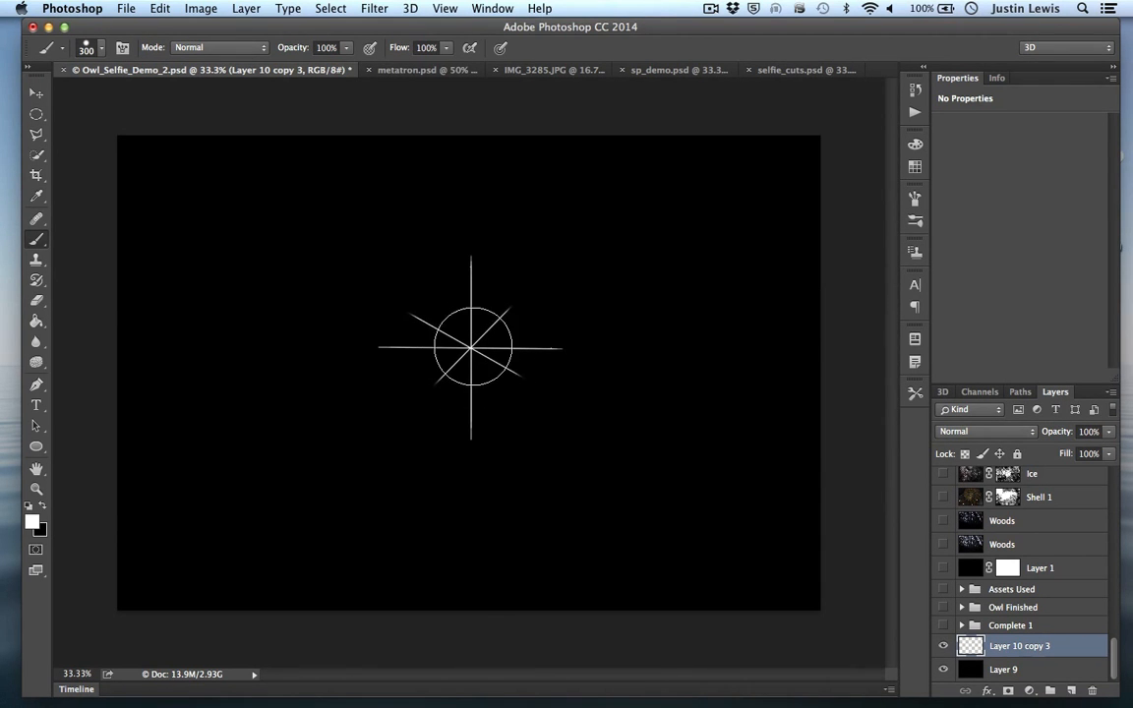
key("]")
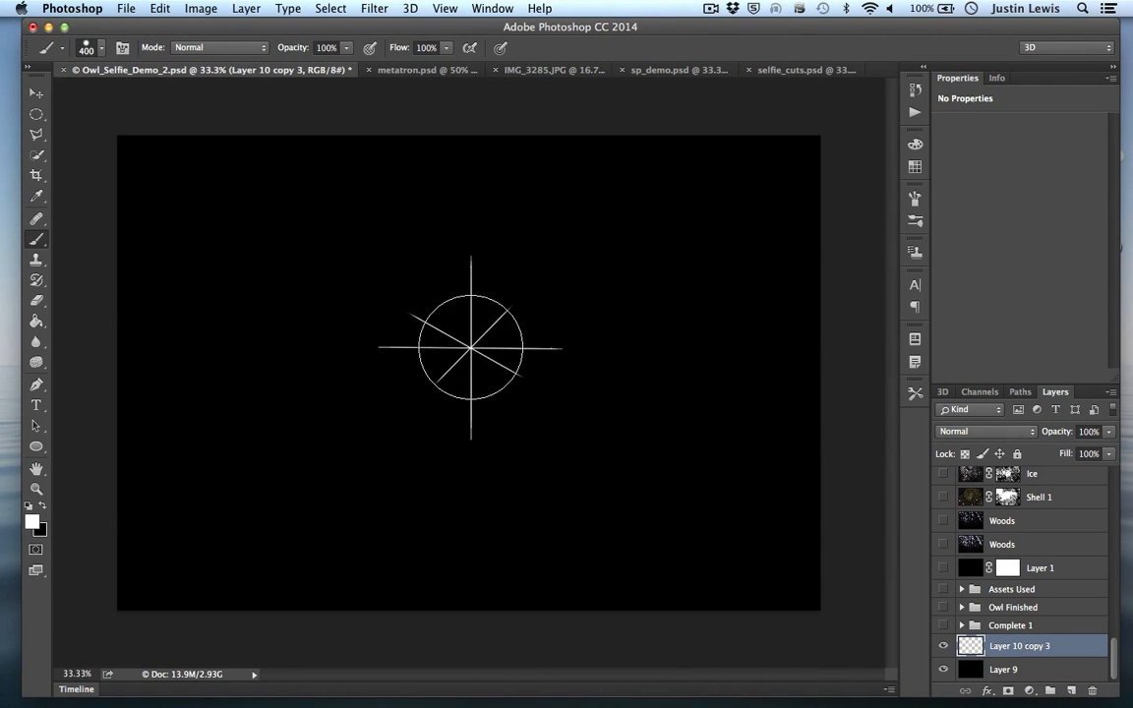
left_click(94, 47)
left_click_drag(155, 139, 103, 137)
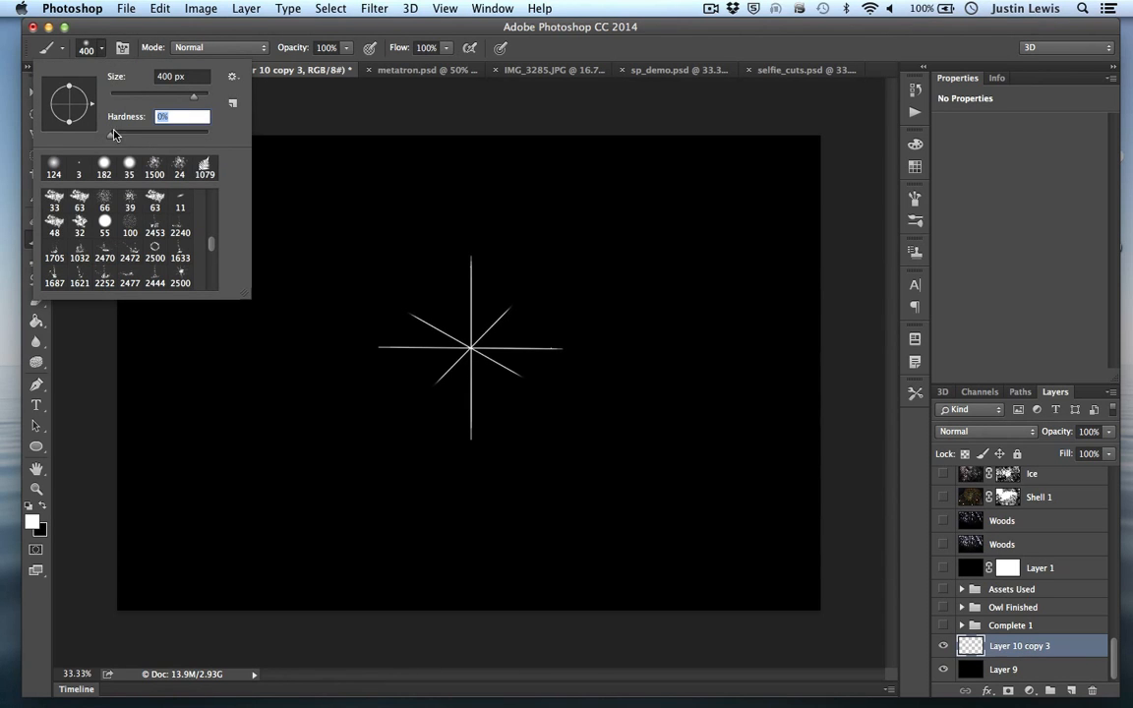
left_click(245, 28)
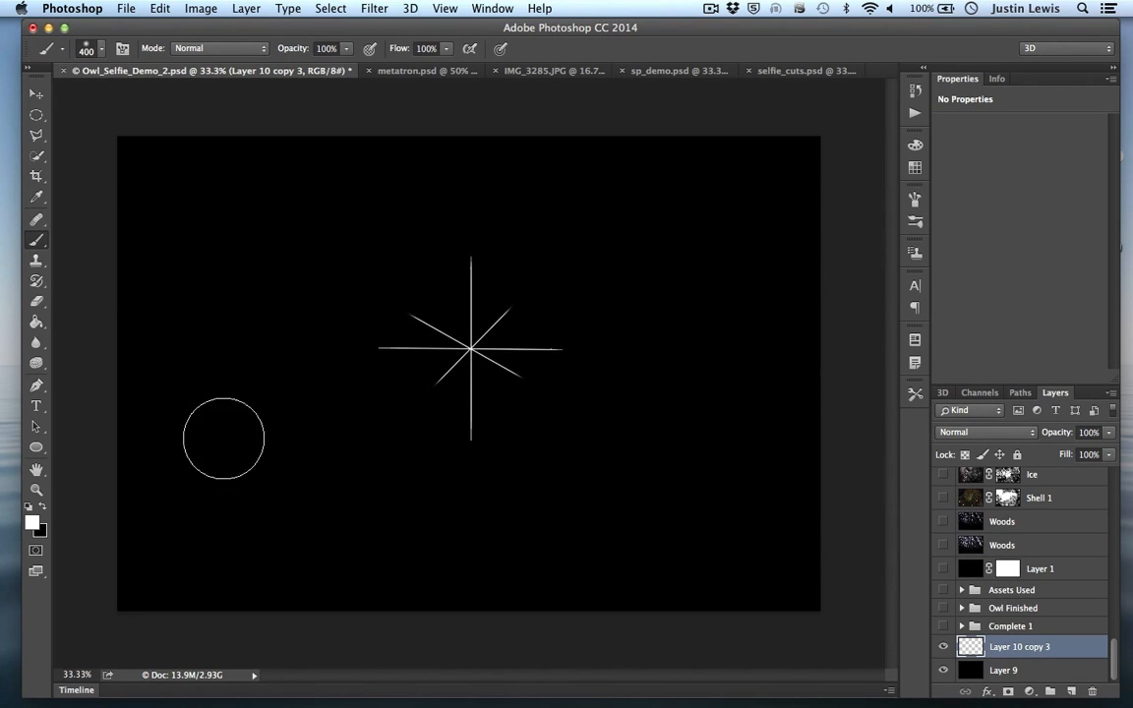
- Paint a soft white glow at the star's centre and brighten its core with the brush reduced to 150 px
left_click(464, 344)
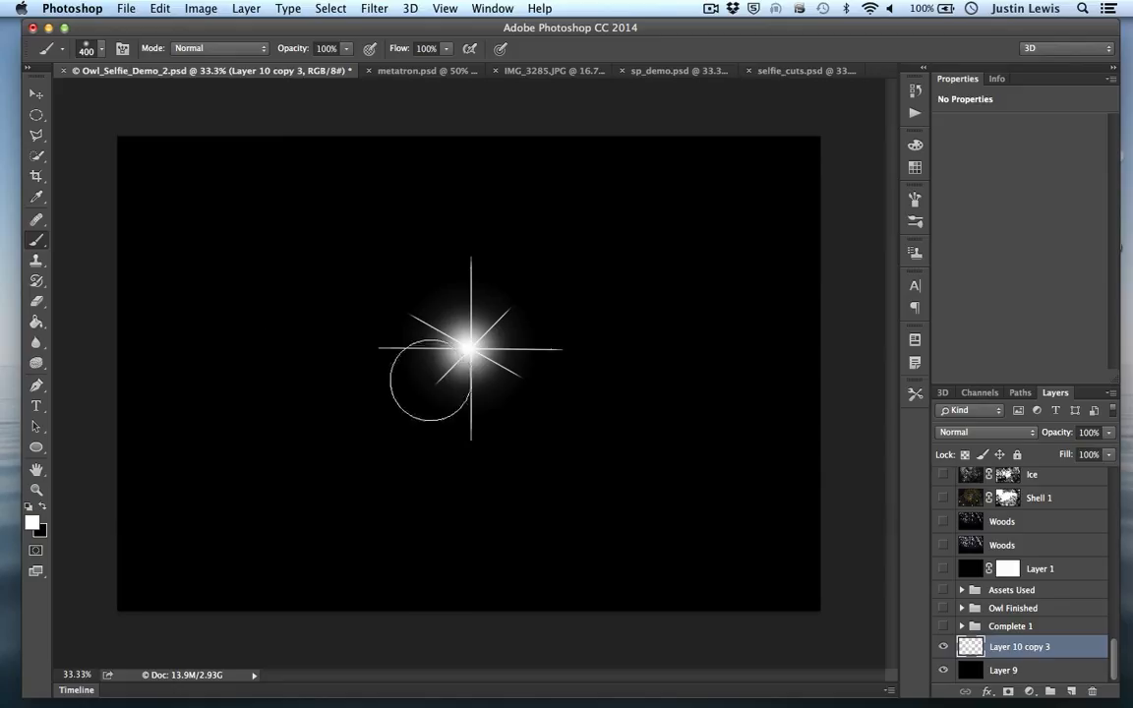
key("bracketleft")
key("bracketleft")
key("bracketleft")
key("bracketleft")
key("bracketleft")
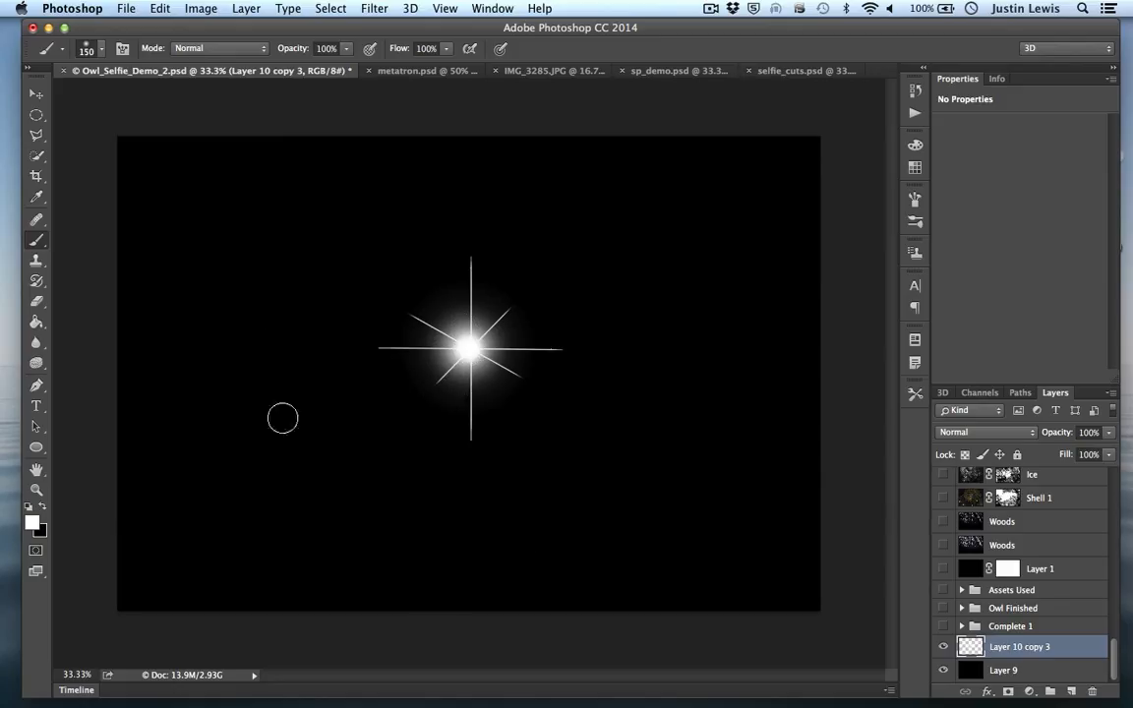
- Set the foreground colour to cyan 00f6ff and paint a soft 175 px dab on the star's centre
left_click(31, 523)
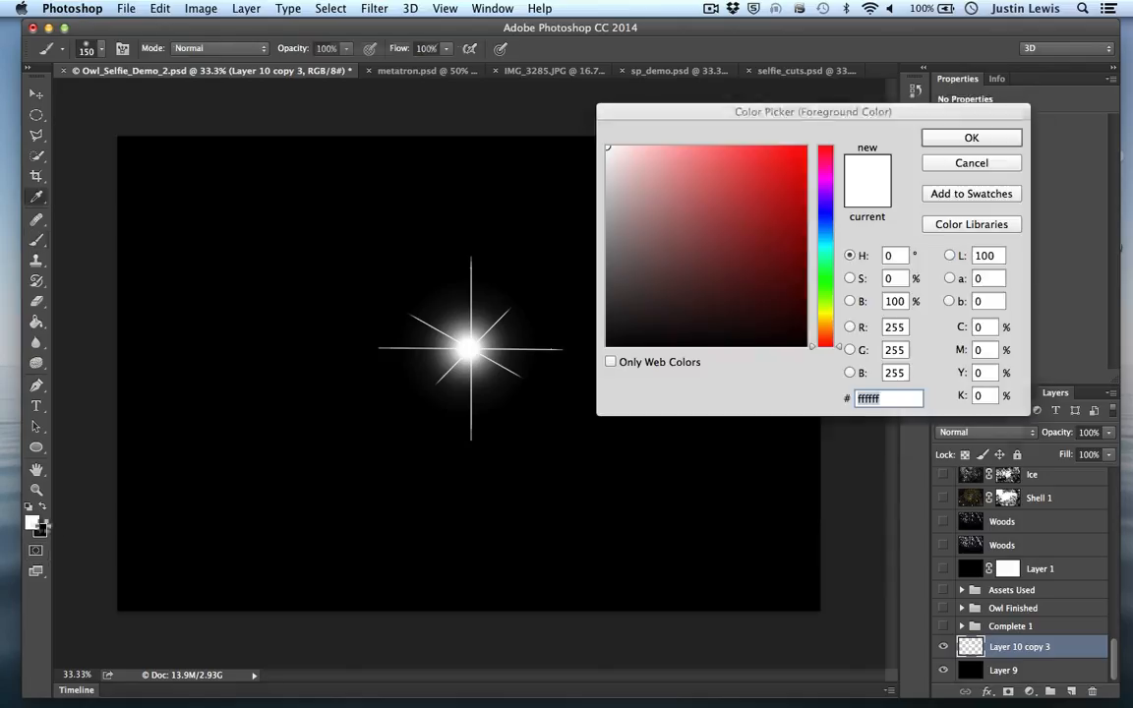
left_click(824, 249)
left_click(790, 148)
left_click(805, 146)
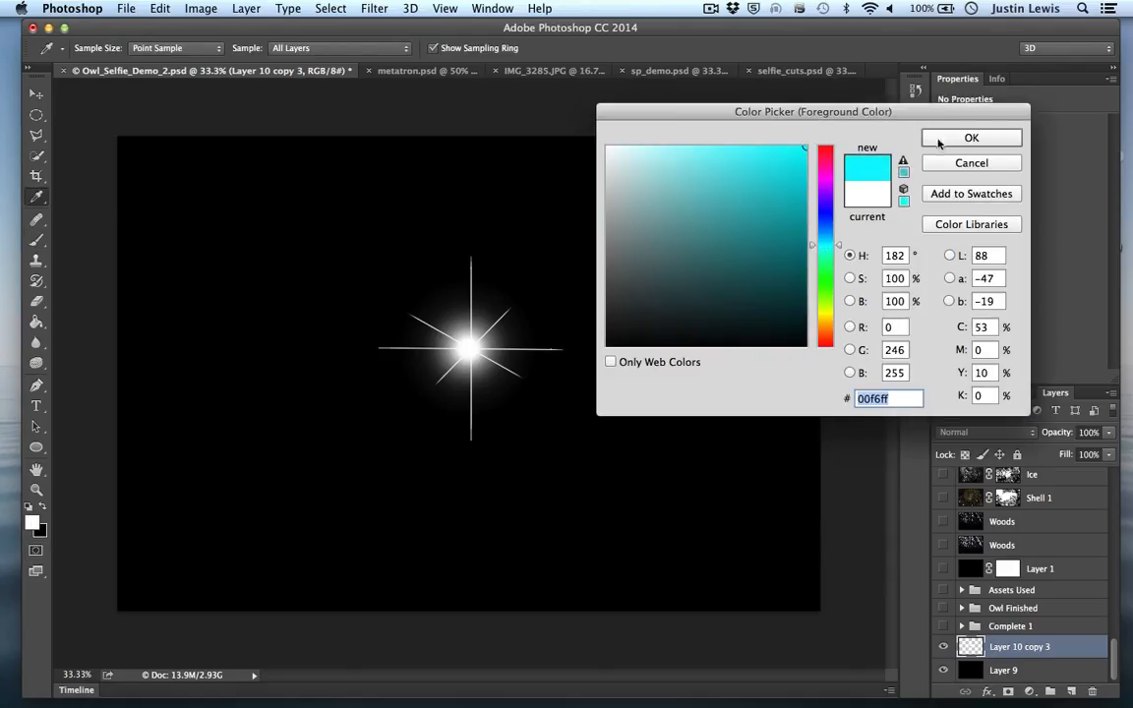
left_click(971, 138)
key("bracketleft")
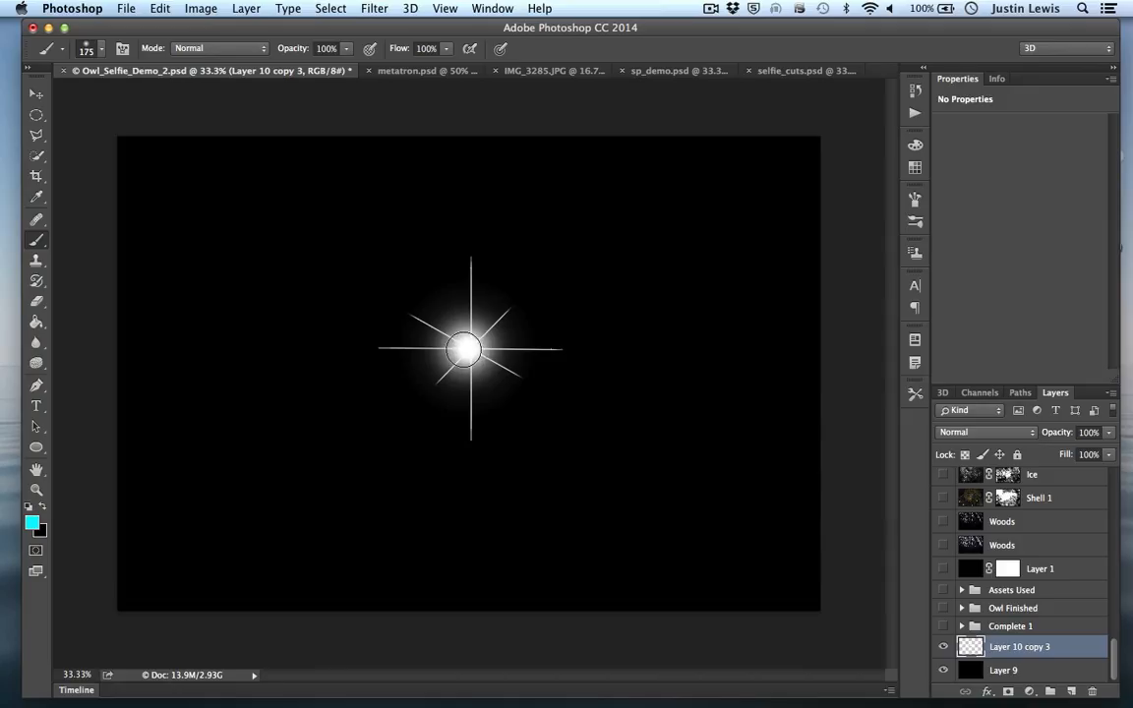
left_click(469, 352)
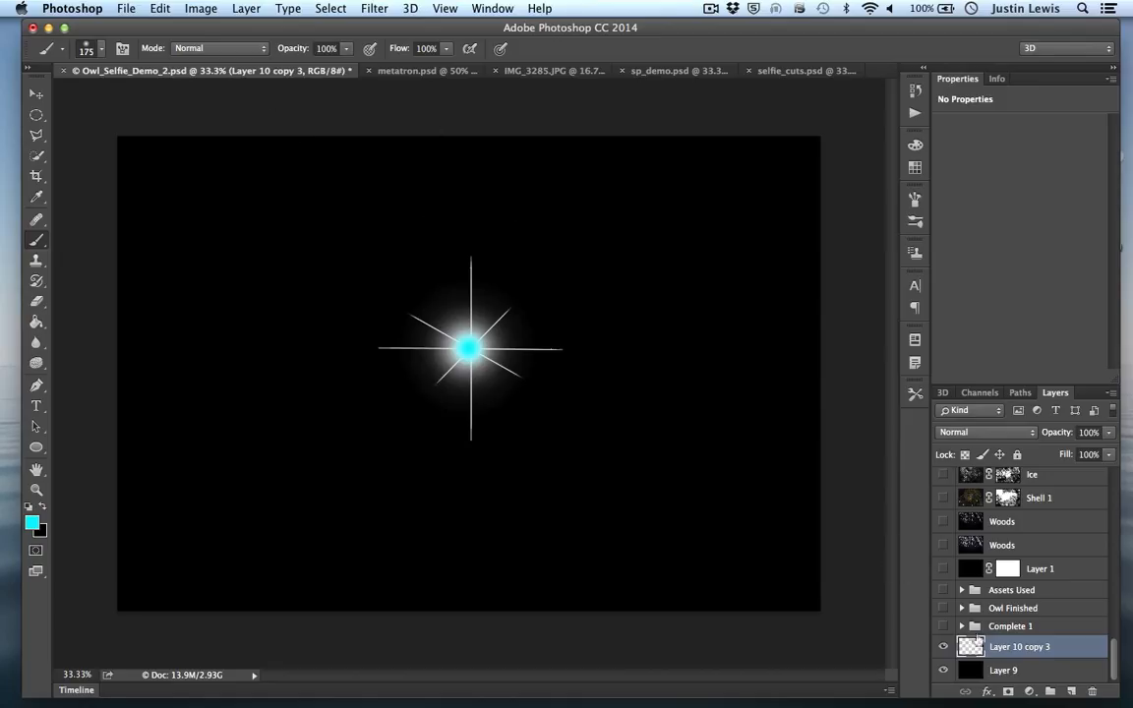
- Hide the star layer and show the composite layers from Layer 1 up through Photo Filter 1
left_click(944, 647)
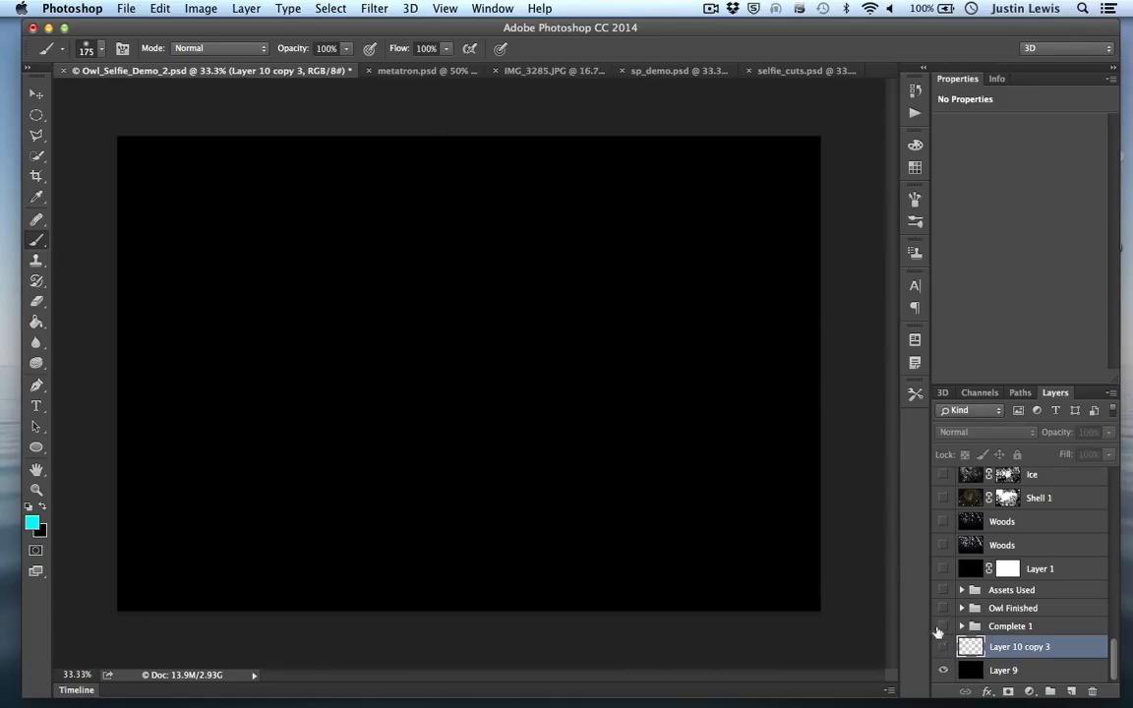
left_click_drag(944, 568, 944, 474)
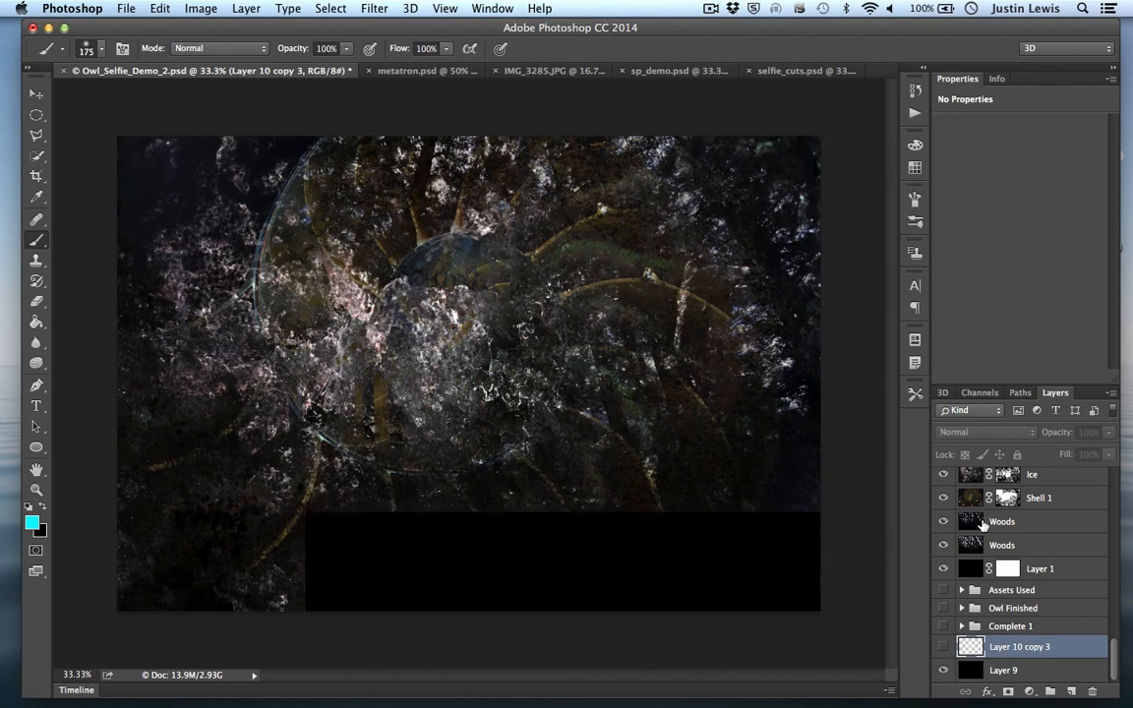
left_click_drag(1113, 655, 1131, 555)
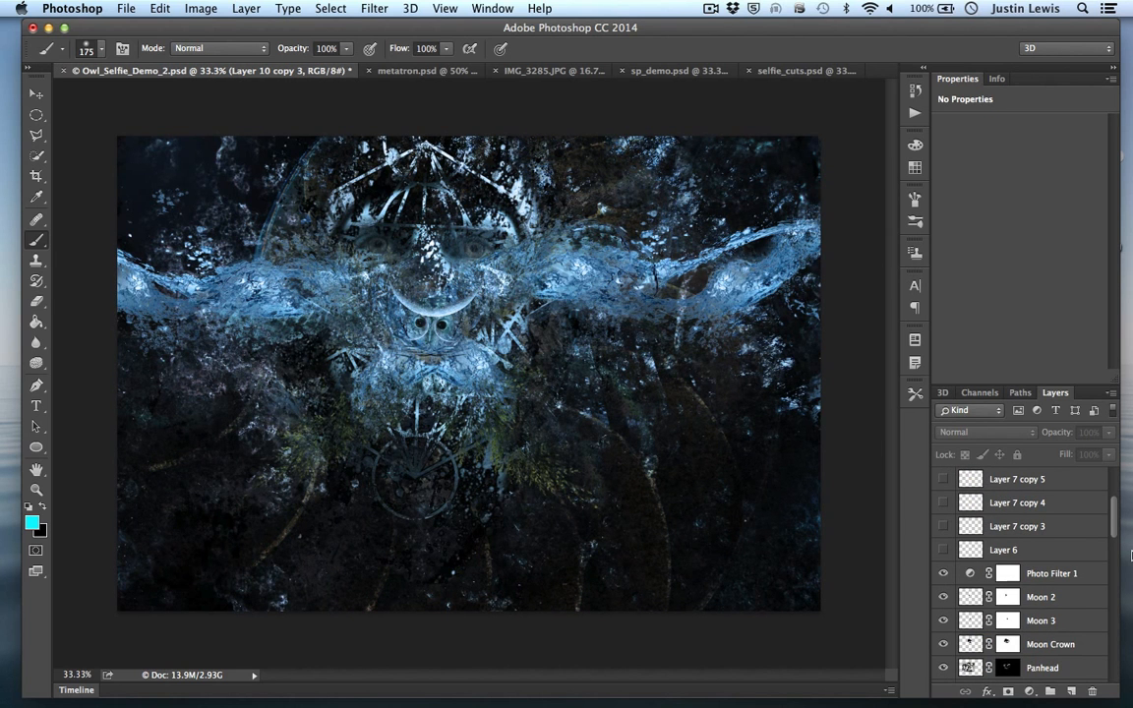
- Show Layer 6, all the Layer 7 copies and Layer 8, and view the composite at 66.67%
left_click(942, 551)
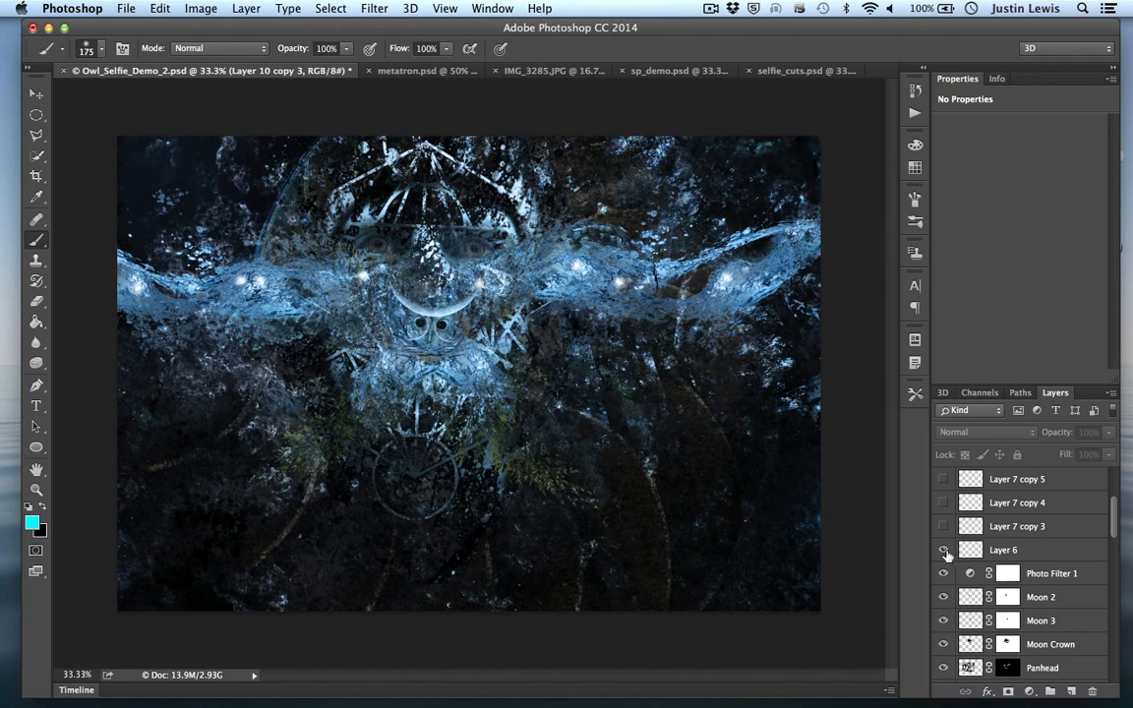
left_click(36, 94)
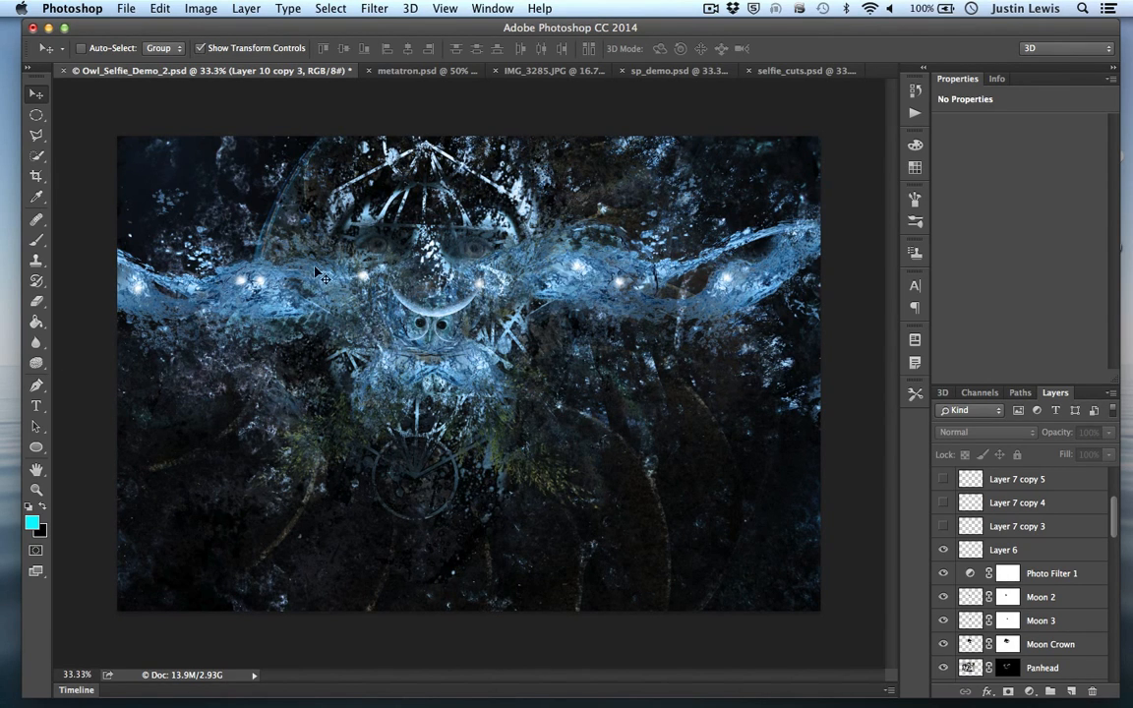
left_click(943, 503)
scroll(1114, 531, "up", 2)
scroll(1114, 524, "up", 3)
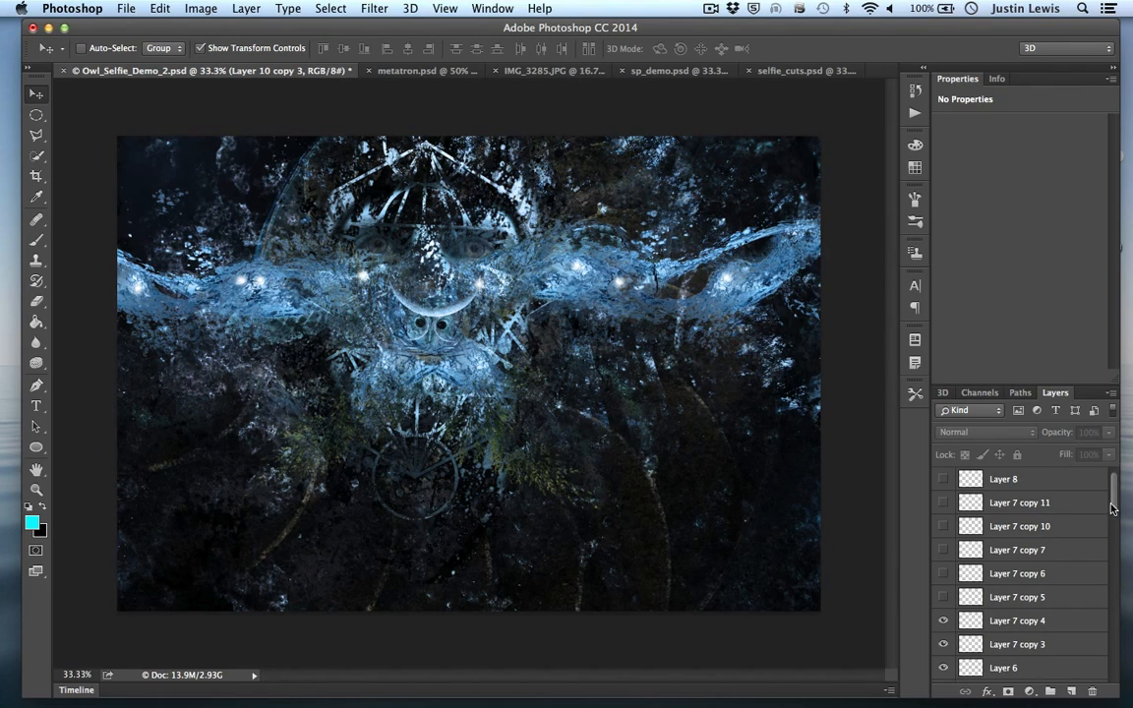
left_click_drag(943, 601, 943, 507)
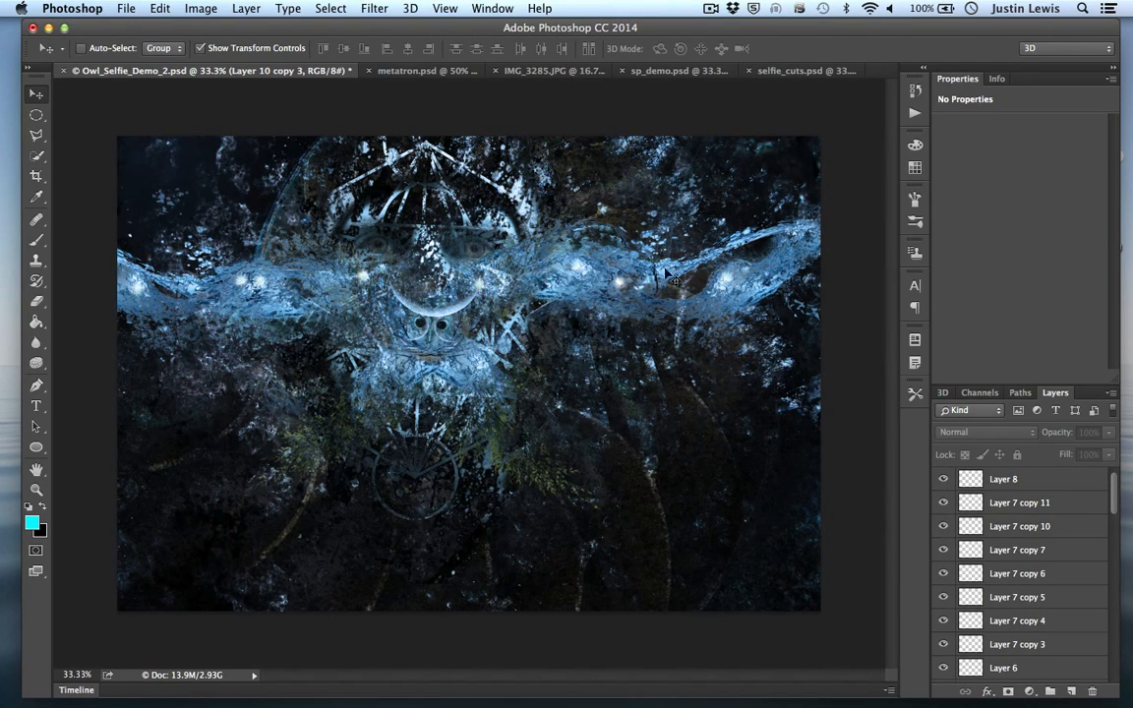
key("super+equal")
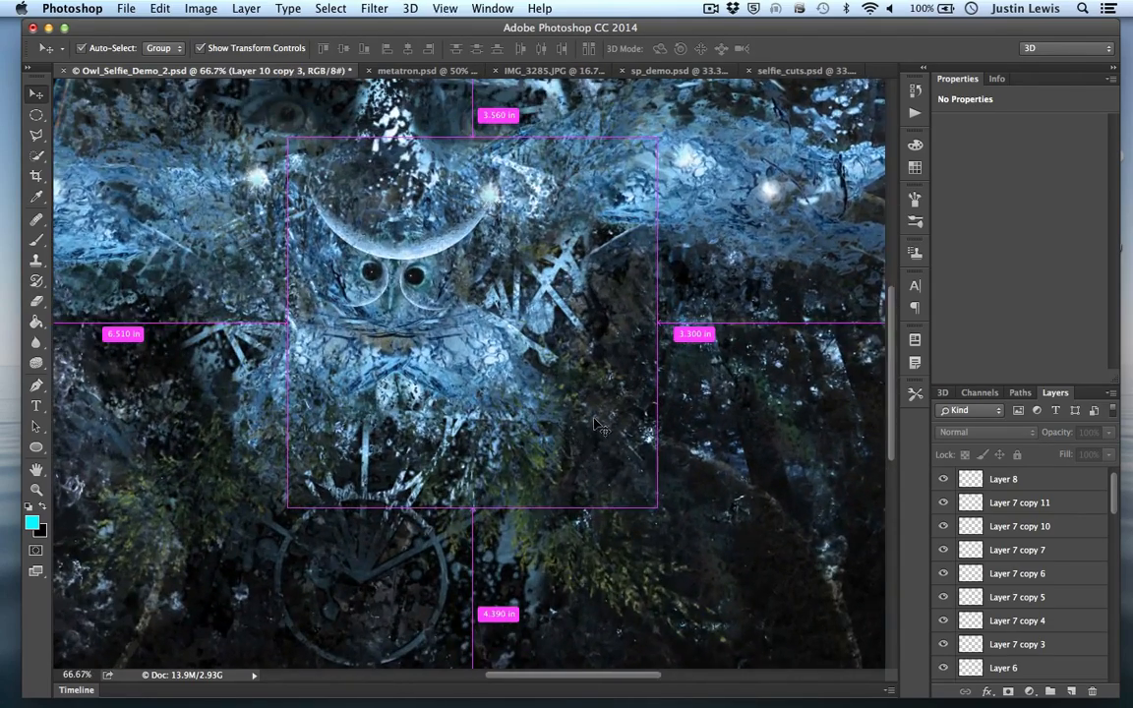
- Inspect the glowing star at the crescent moon's tip at 200%, and return to a 50% view of the composite
key("super+equal")
left_click_drag(691, 224, 593, 406)
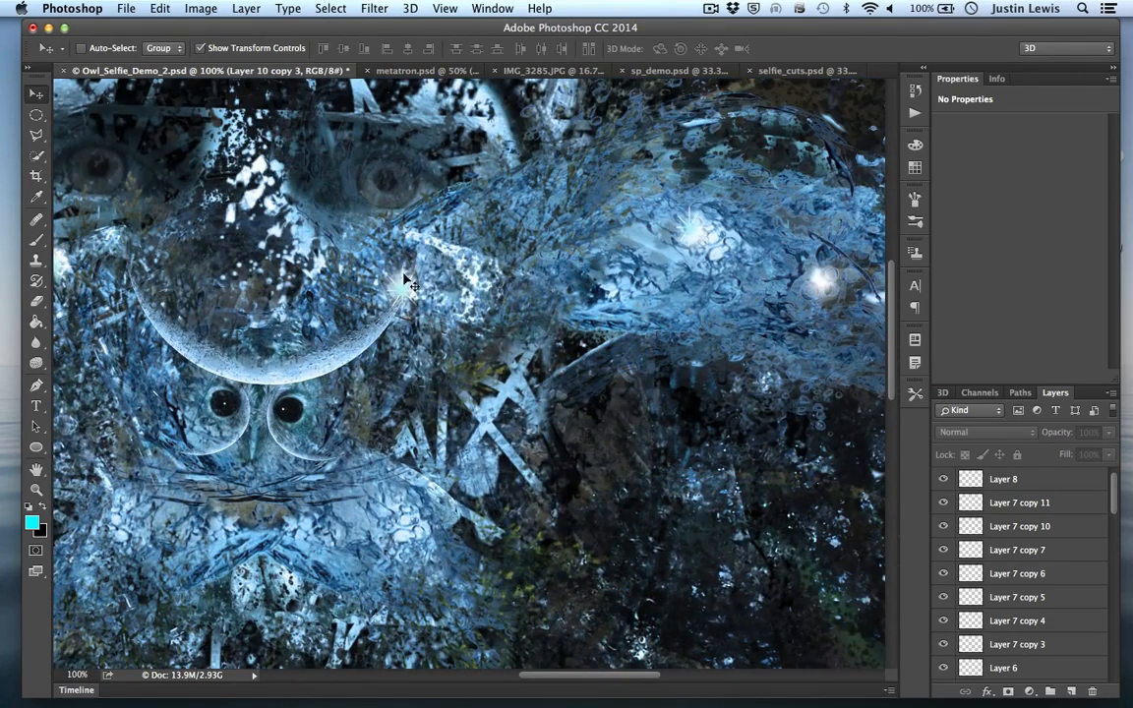
key("super+equal")
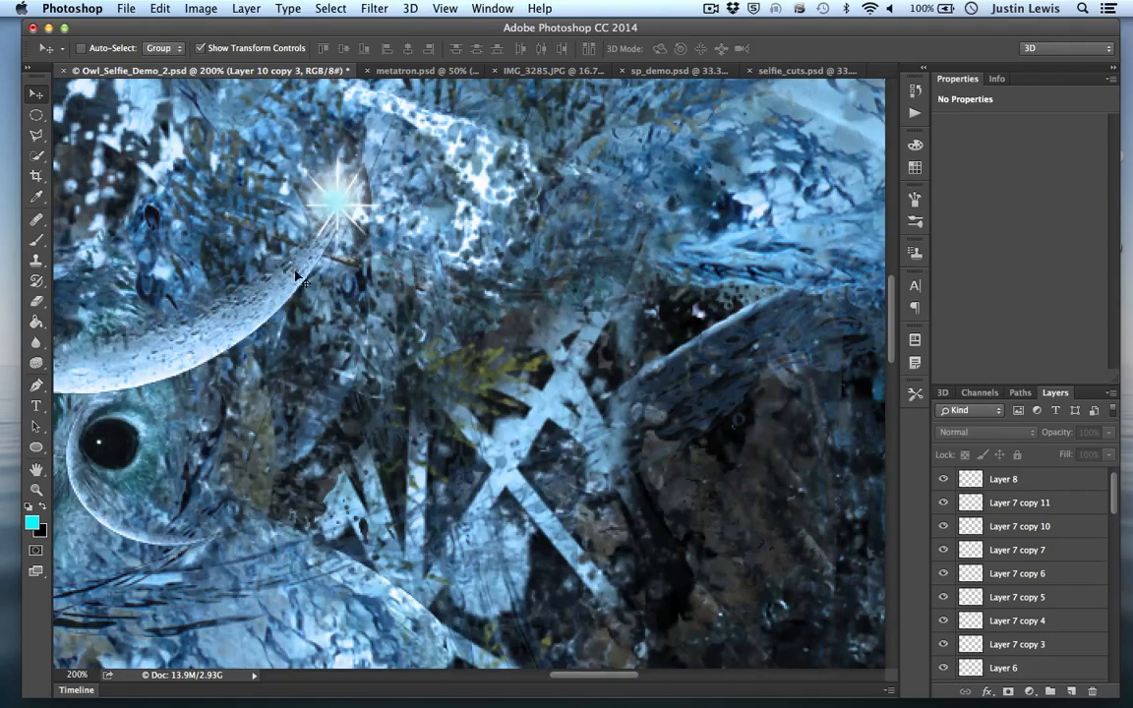
key("super+minus")
key("super+minus")
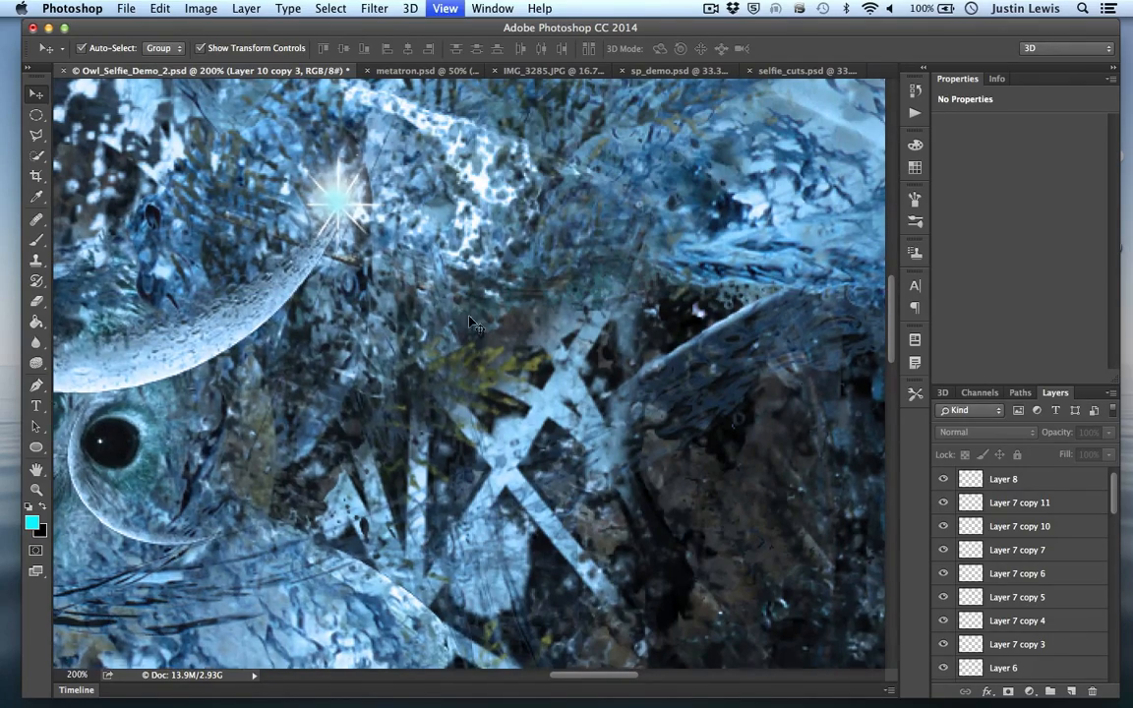
key("super+minus")
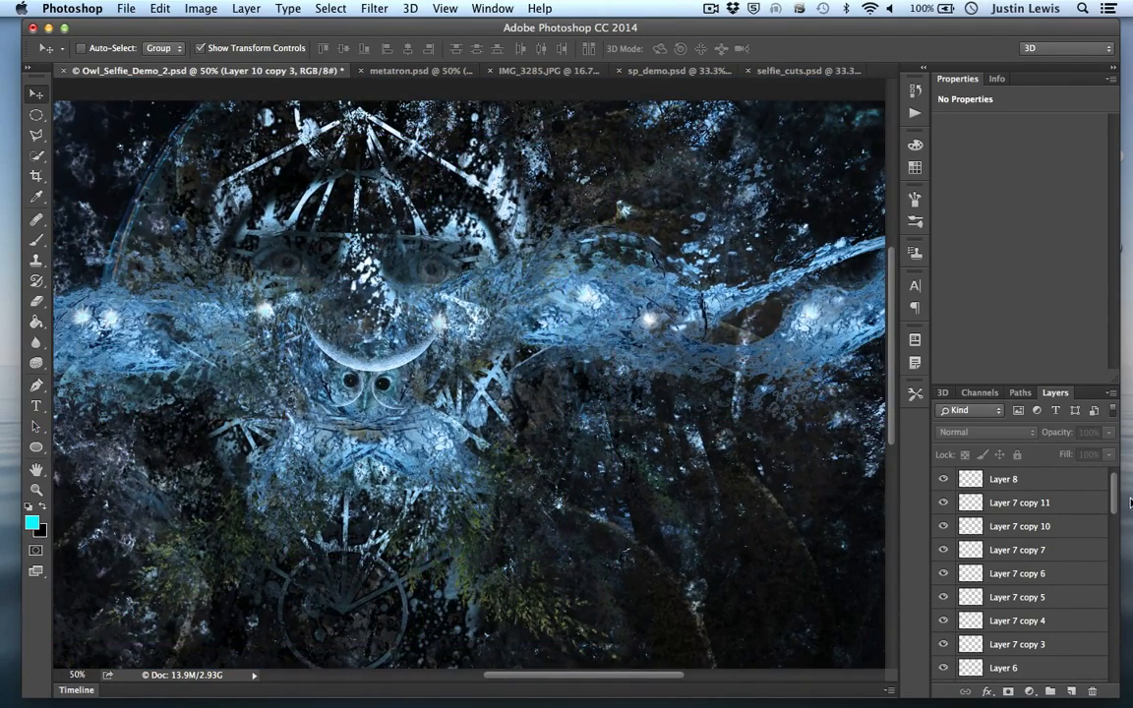
- Show Layer 7 at the top of the layer stack and swap the foreground and background colours to make black the foreground
left_click_drag(1116, 498, 1114, 489)
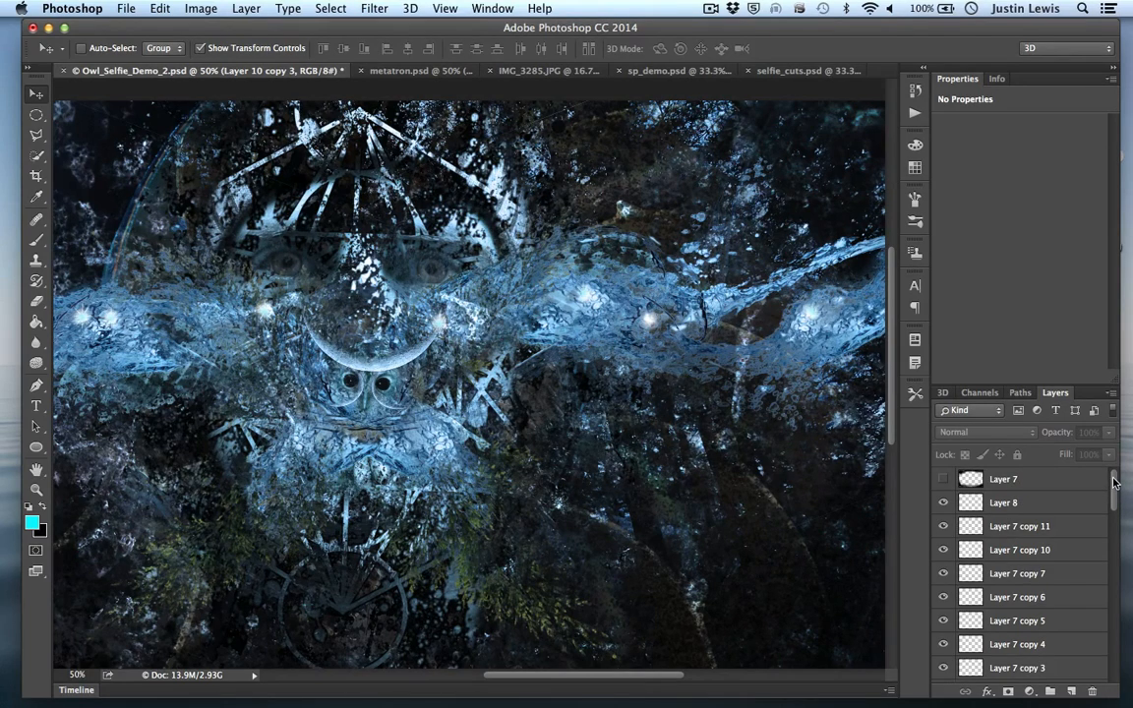
key("super+minus")
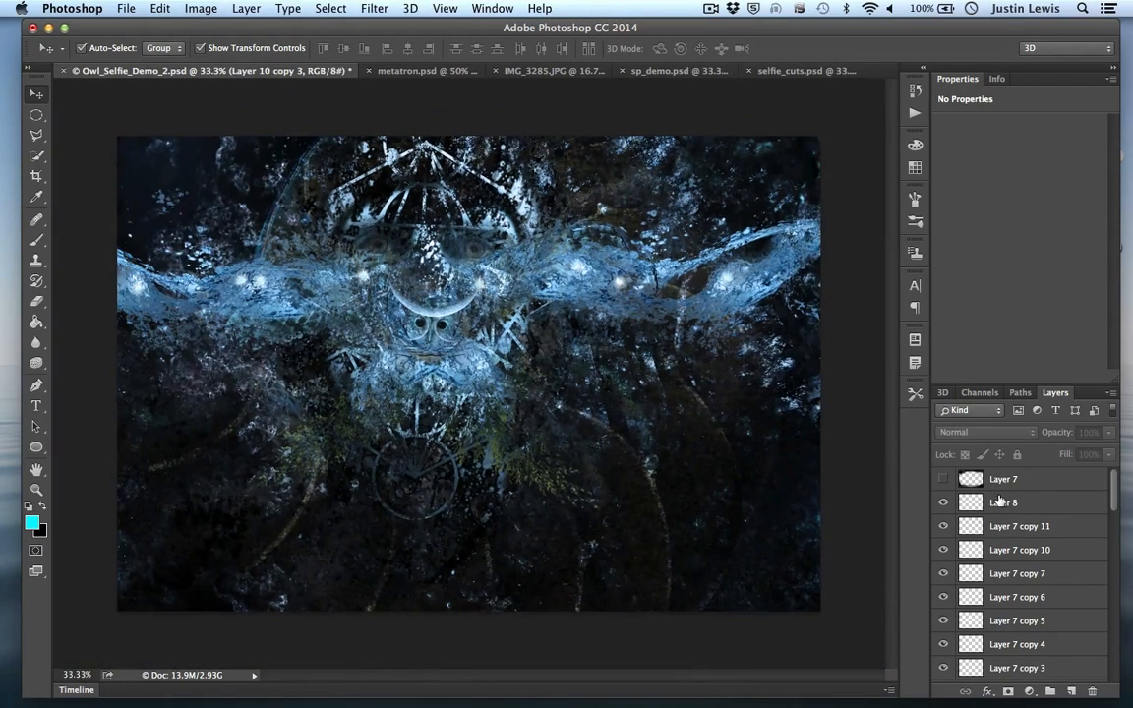
left_click(978, 479)
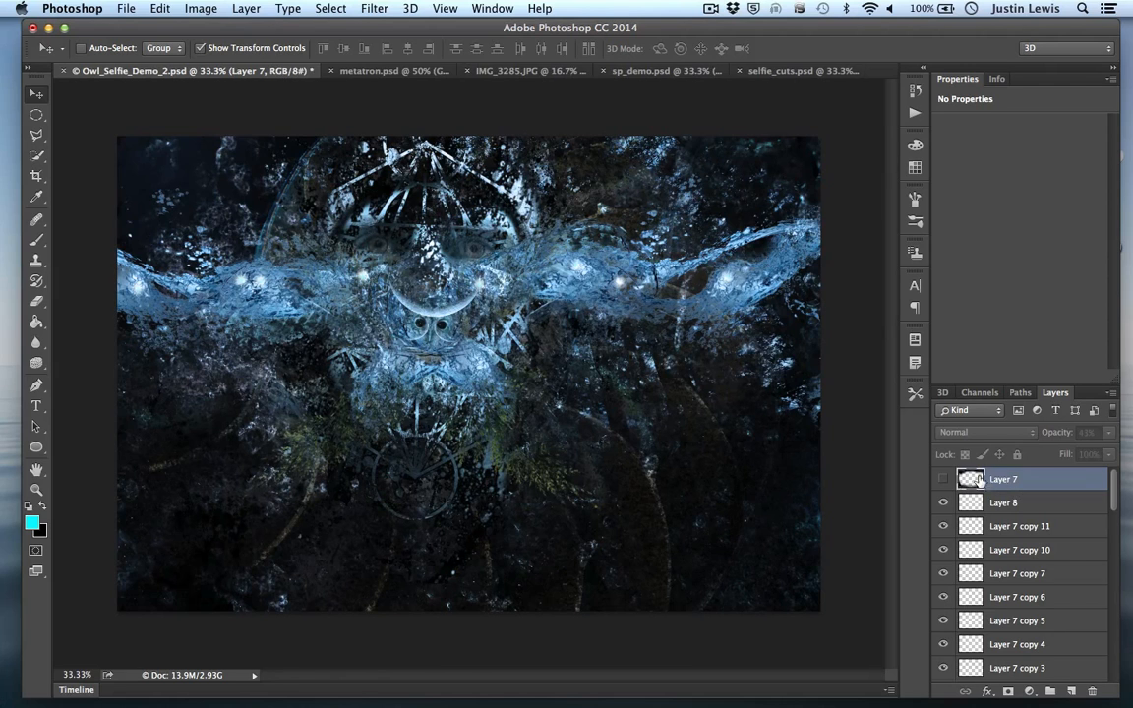
left_click(944, 480)
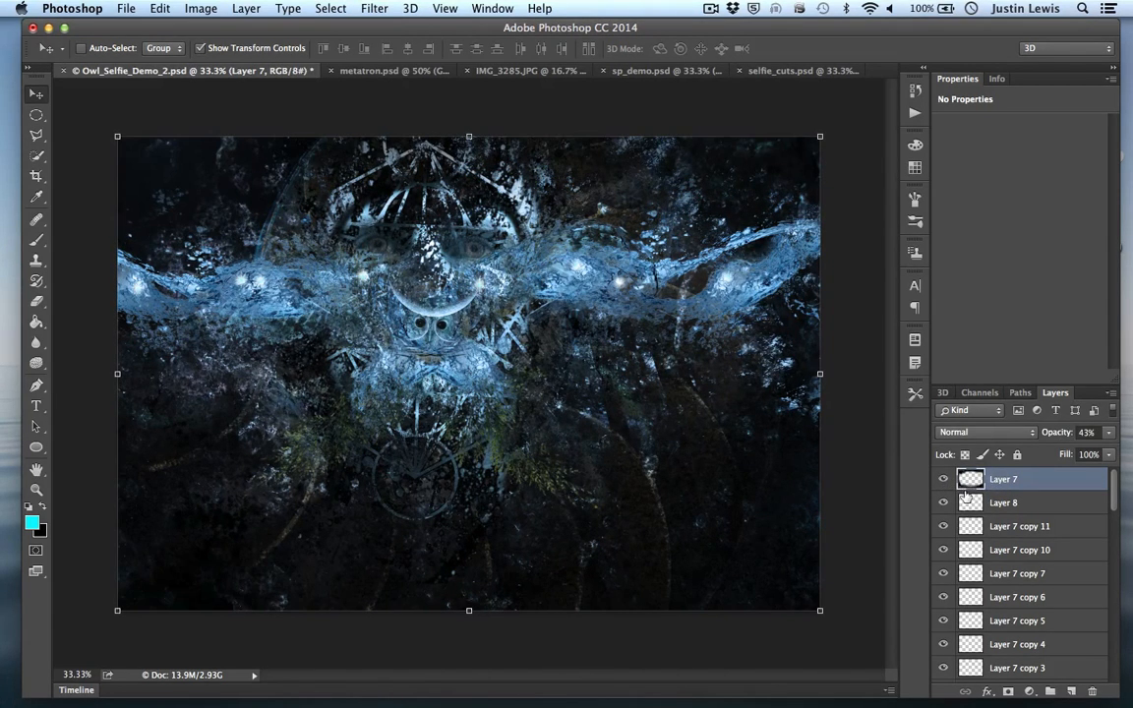
key("x")
- Compare the composite with and without Layer 7's edge darkening, leave the layer shown, and turn off the transform controls
left_click(944, 479)
left_click(943, 479)
left_click(942, 479)
left_click(942, 479)
left_click(201, 48)
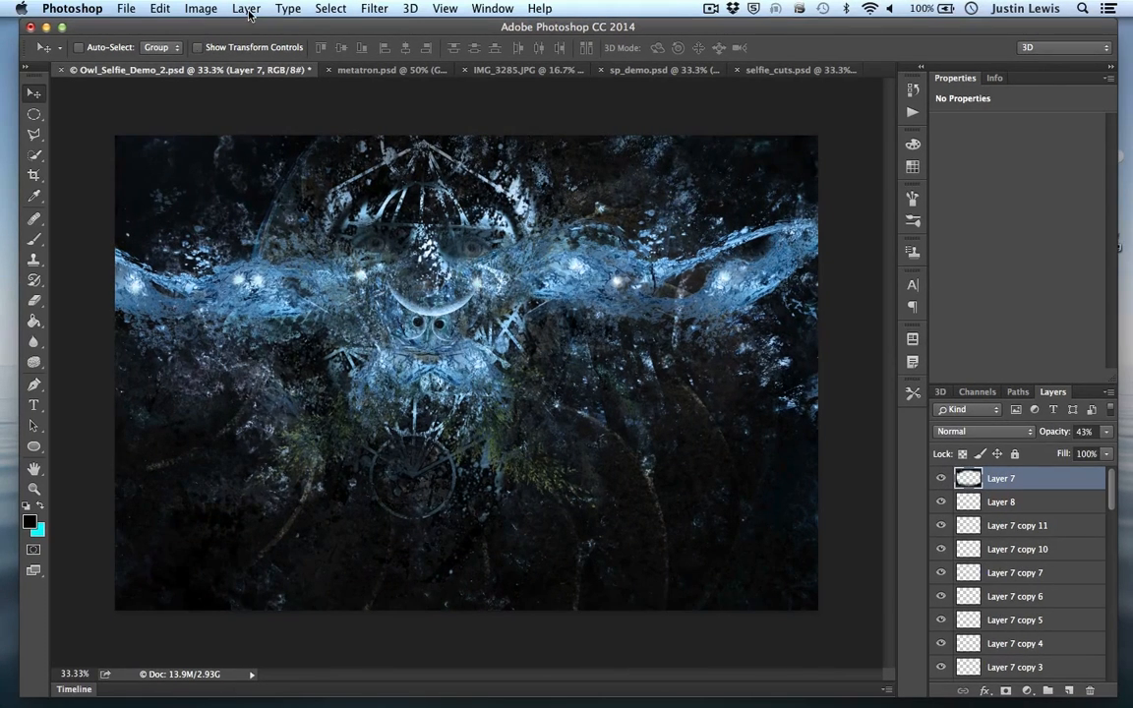